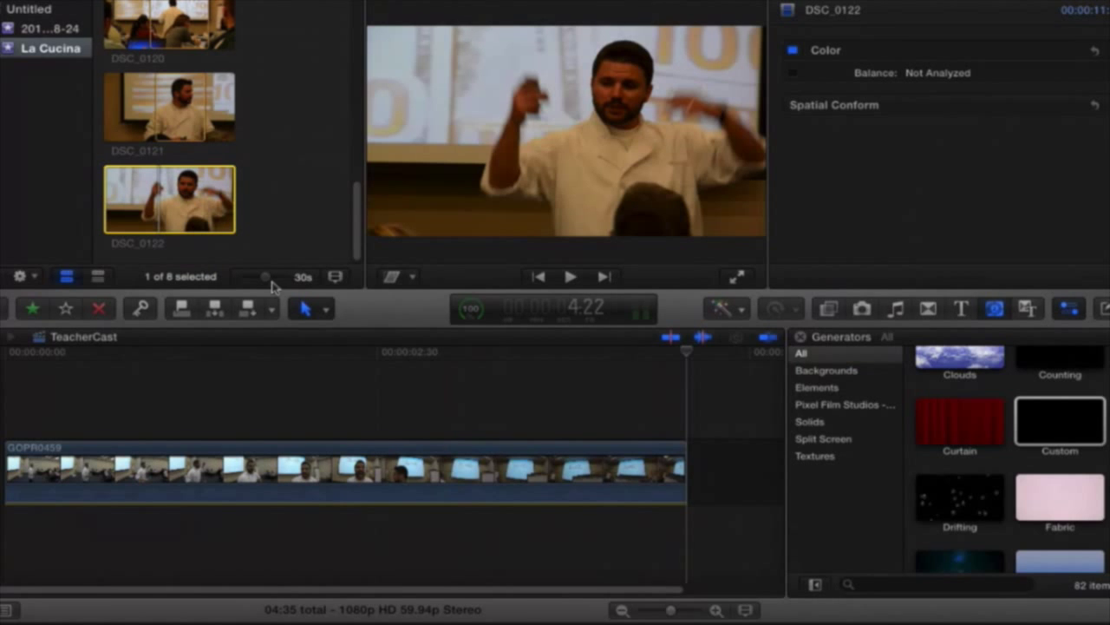
pyautogui.moveTo(688, 355); pyautogui.dragTo(4, 377)
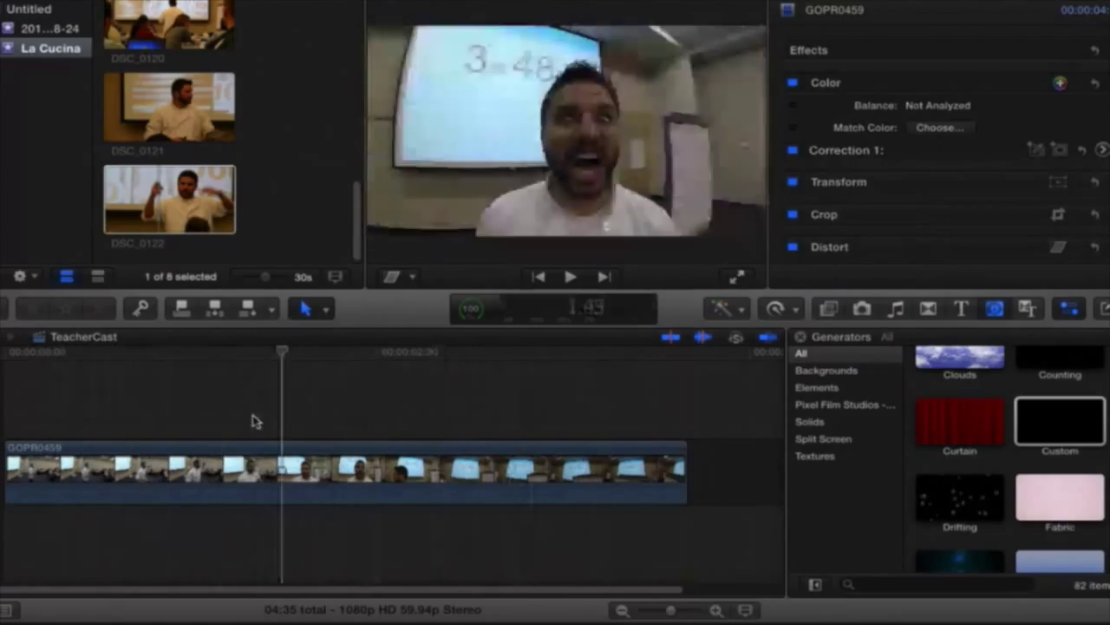
pyautogui.click(741, 308)
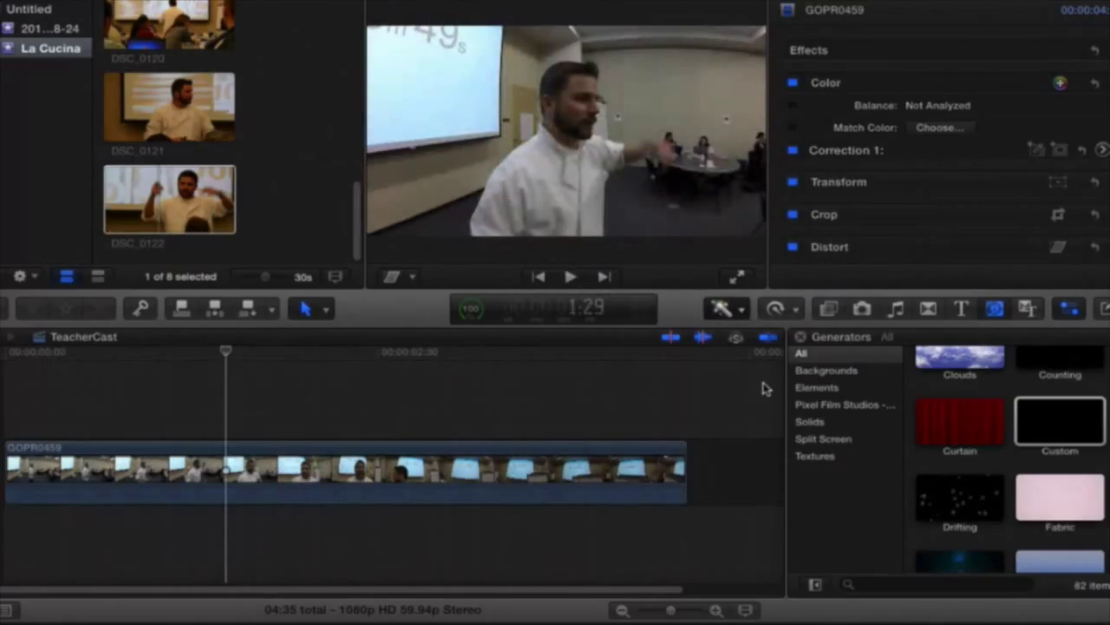
pyautogui.click(799, 314)
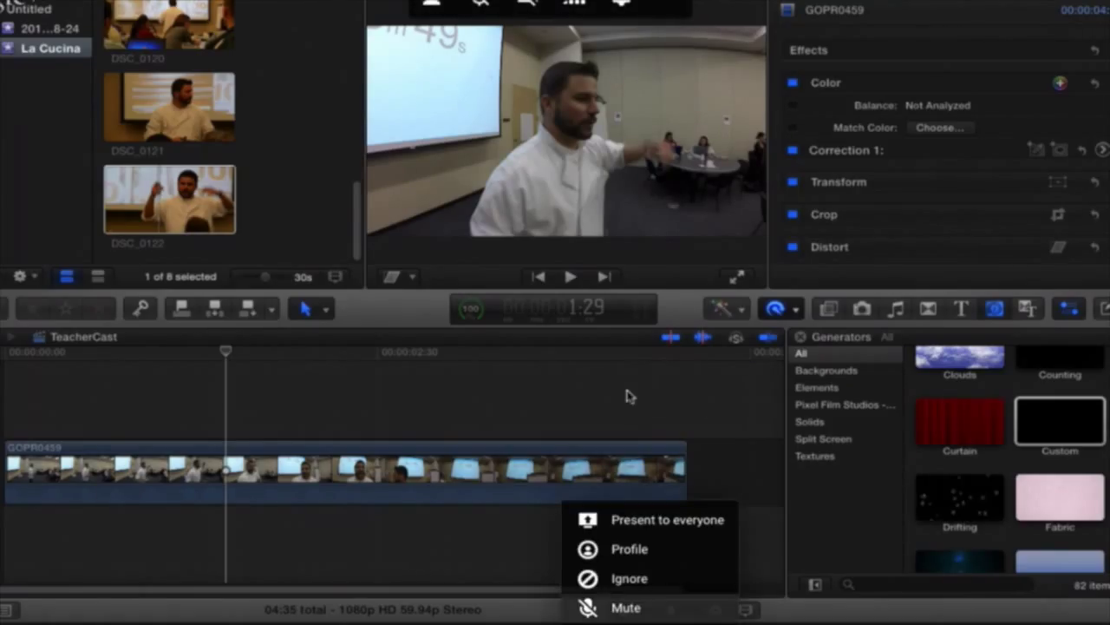
# Step: Apply the Add Noise video effect to the GOPR0459 clip and preview it along the timeline
pyautogui.click(830, 312)
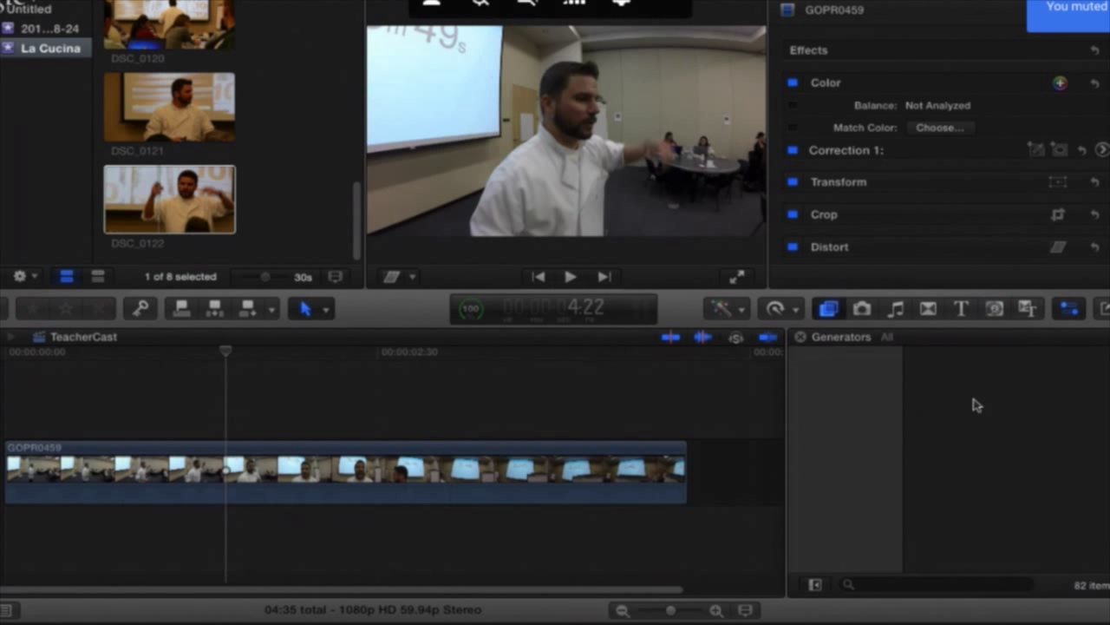
pyautogui.click(828, 309)
pyautogui.scroll(-10, 965, 434)
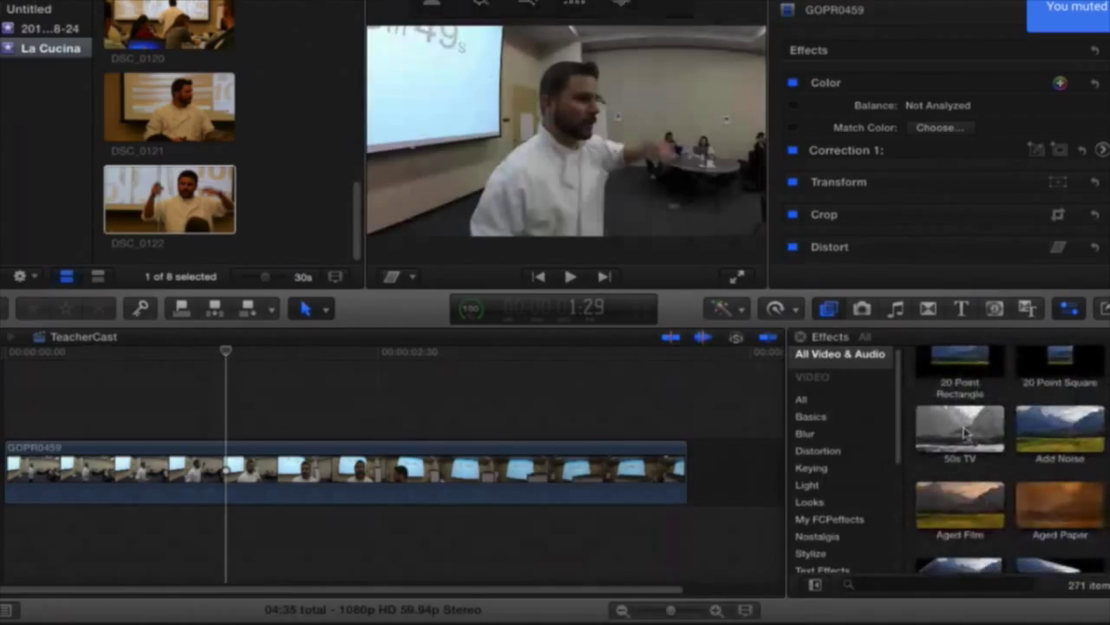
pyautogui.click(1067, 433)
pyautogui.moveTo(1060, 431); pyautogui.dragTo(458, 478)
pyautogui.moveTo(226, 356); pyautogui.dragTo(294, 390)
pyautogui.click(438, 409)
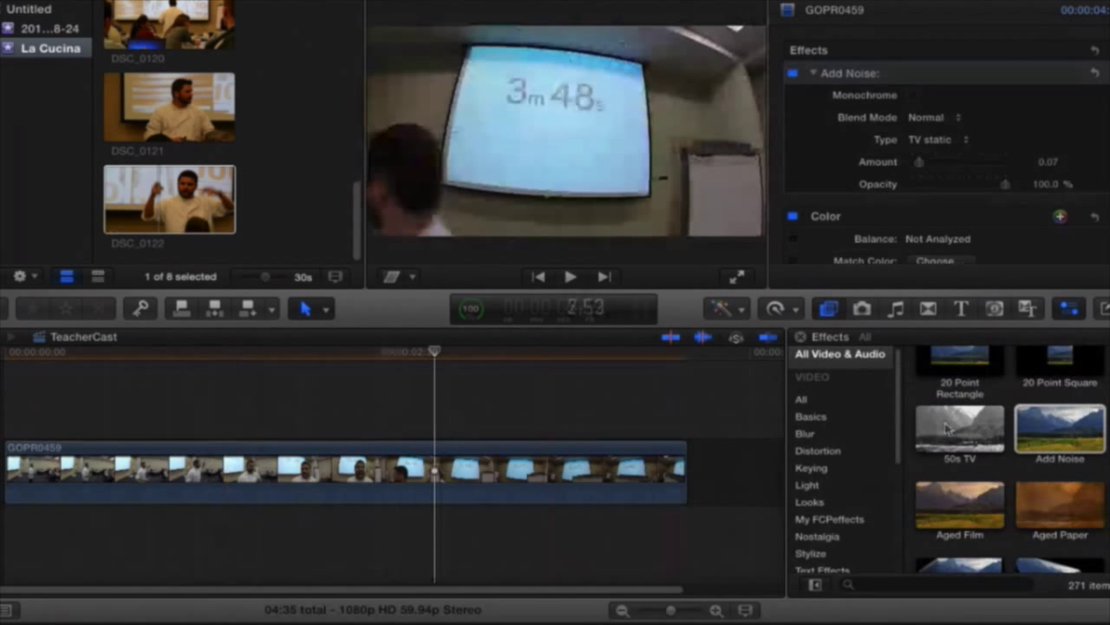
# Step: Apply the 50s TV effect to the GOPR0459 clip and remove its Add Noise effect
pyautogui.moveTo(947, 428); pyautogui.dragTo(294, 414)
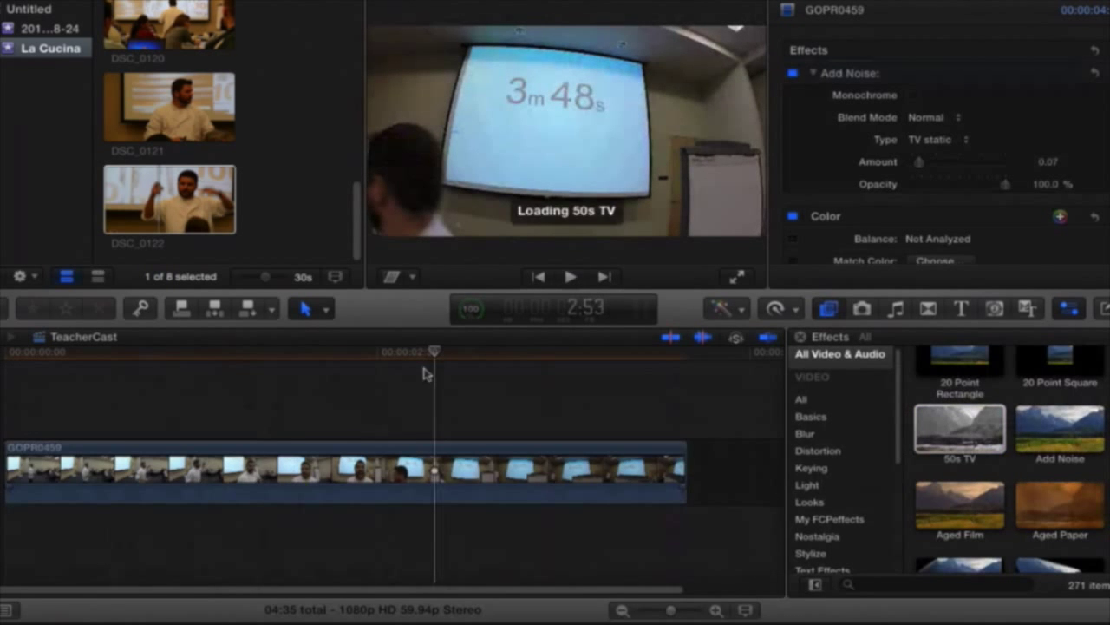
pyautogui.moveTo(247, 354); pyautogui.dragTo(403, 391)
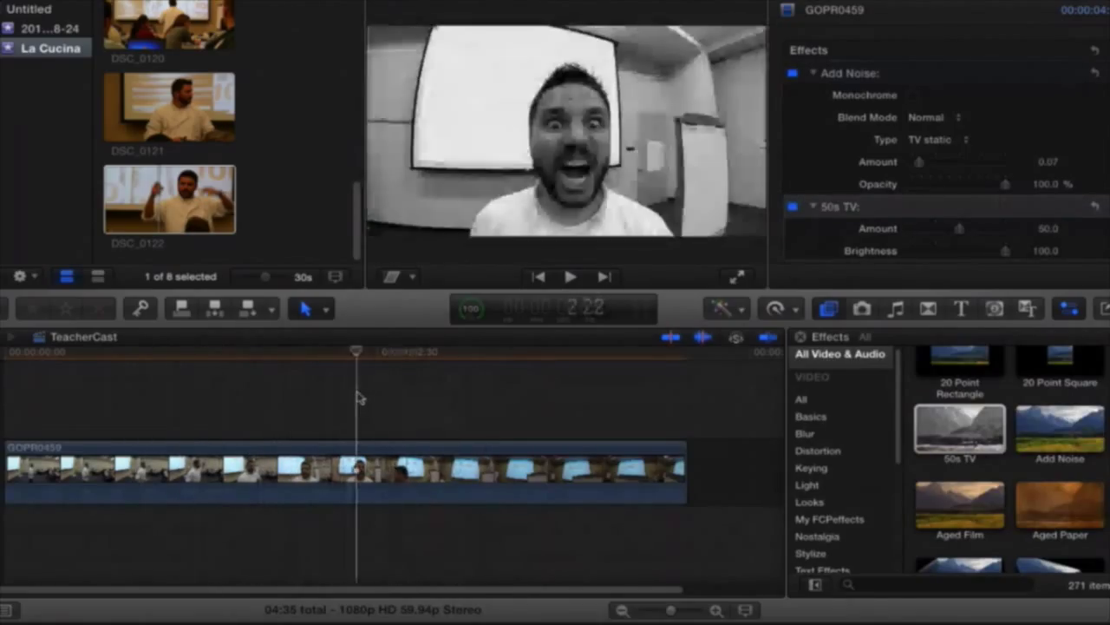
pyautogui.click(811, 75)
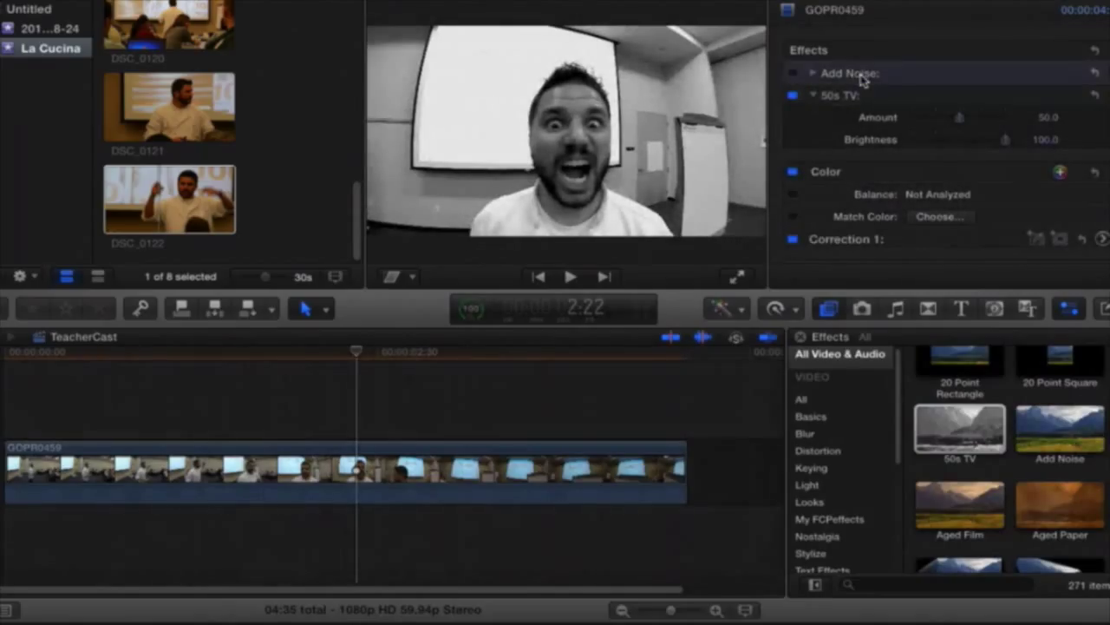
pyautogui.press('Delete')
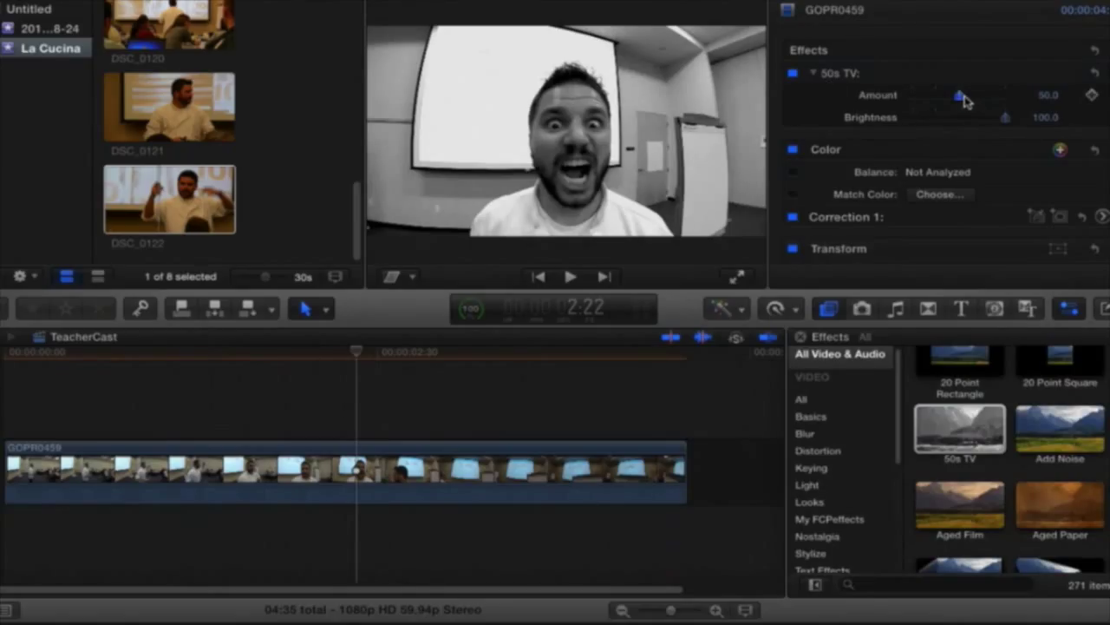
# Step: Try the 50s TV effect at amount 51.62 and brightness 78.46, and delete the effect from the clip
pyautogui.moveTo(962, 99)
pyautogui.mouseDown()
pyautogui.moveTo(1001, 101)
pyautogui.moveTo(963, 101)
pyautogui.moveTo(942, 119)
pyautogui.moveTo(986, 116)
pyautogui.moveTo(954, 119)
pyautogui.mouseUp()
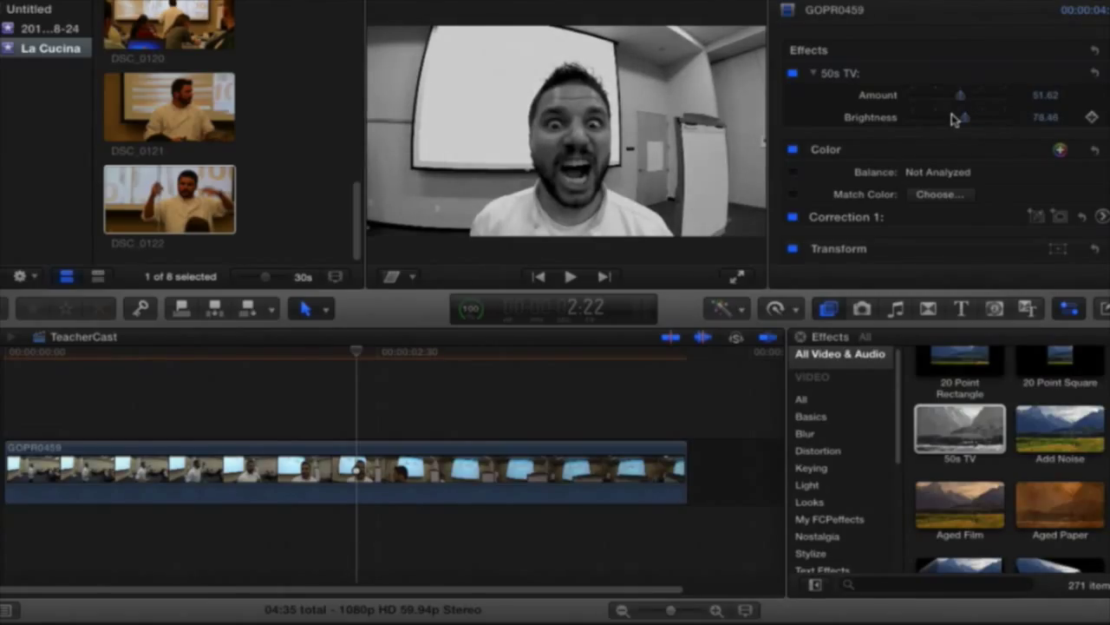
pyautogui.click(854, 77)
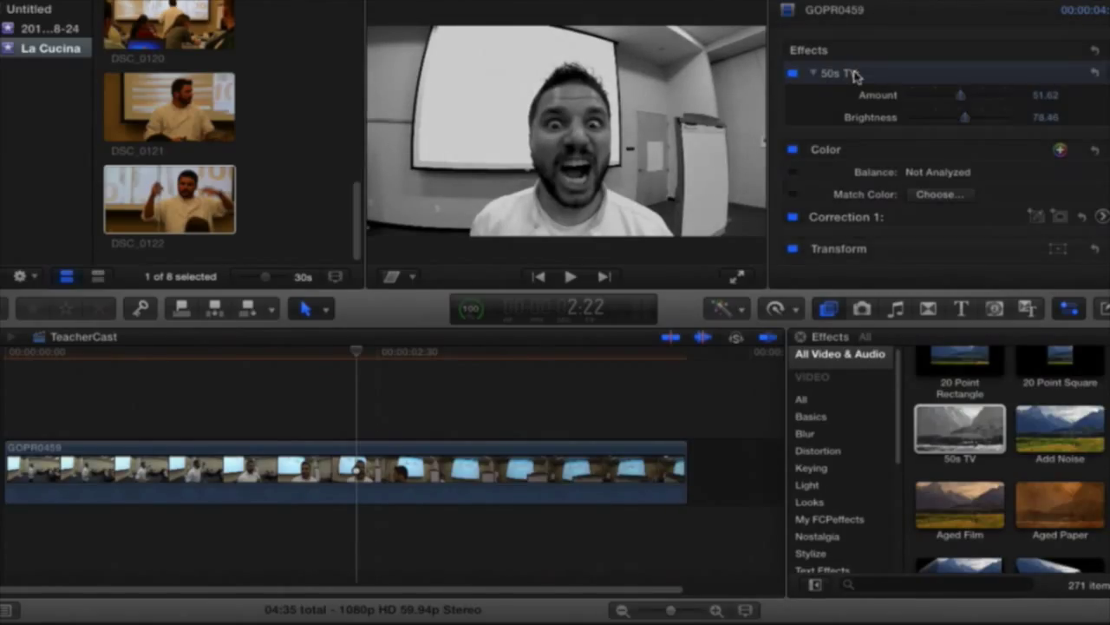
pyautogui.press('Delete')
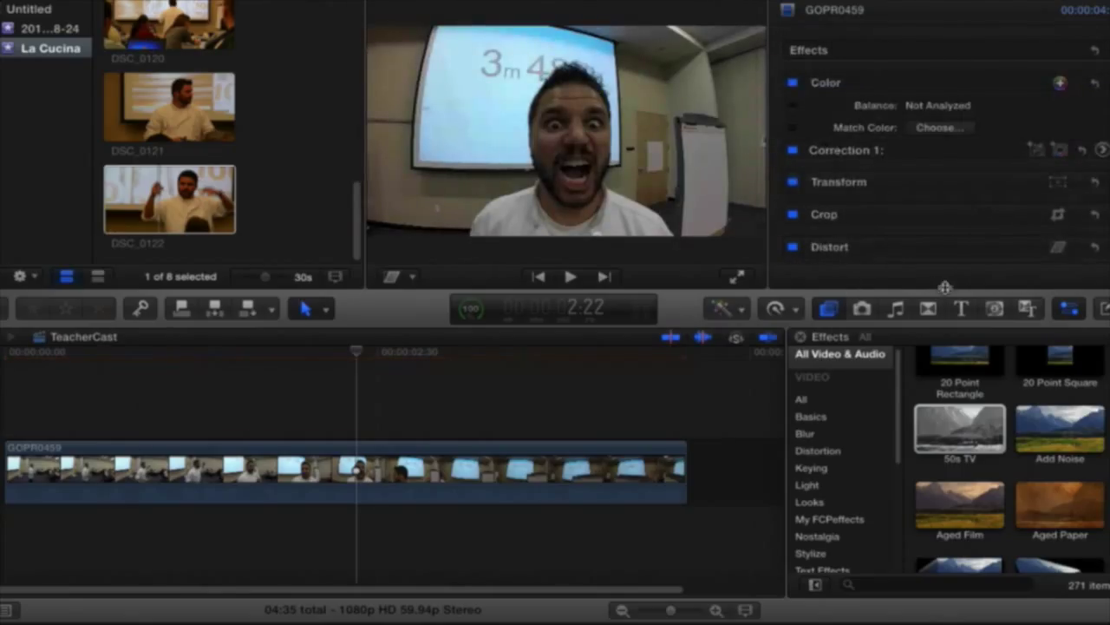
# Step: Try adding the Blobs generator to the timeline, splitting the GOPR0459 clip at about 2:22
pyautogui.click(995, 310)
pyautogui.scroll(-1, 1041, 436)
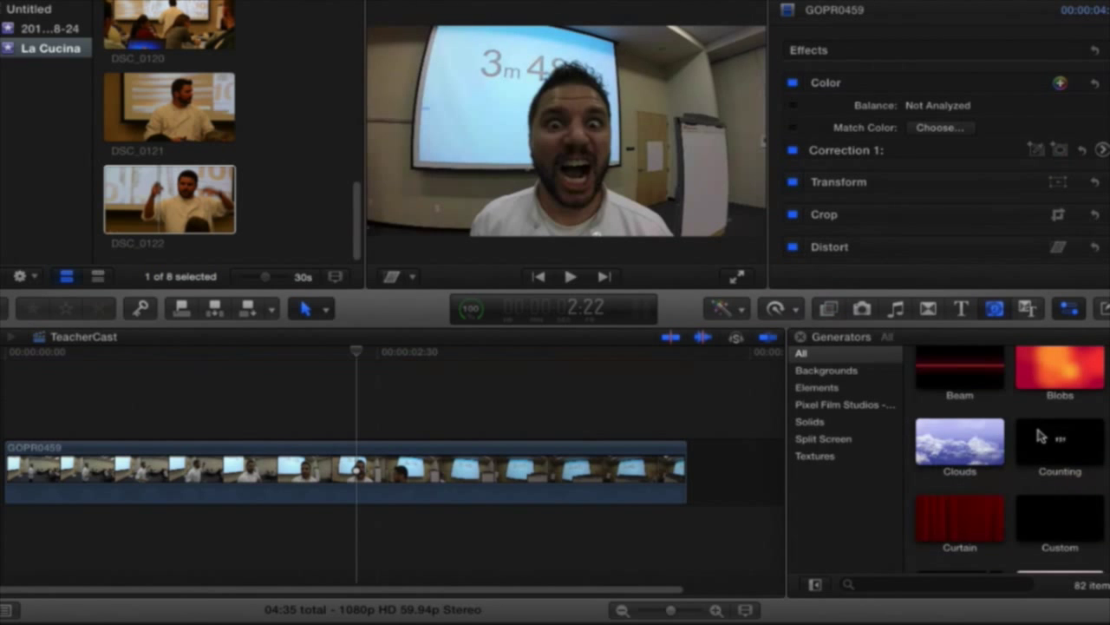
pyautogui.click(1067, 371)
pyautogui.moveTo(1065, 373); pyautogui.dragTo(200, 386)
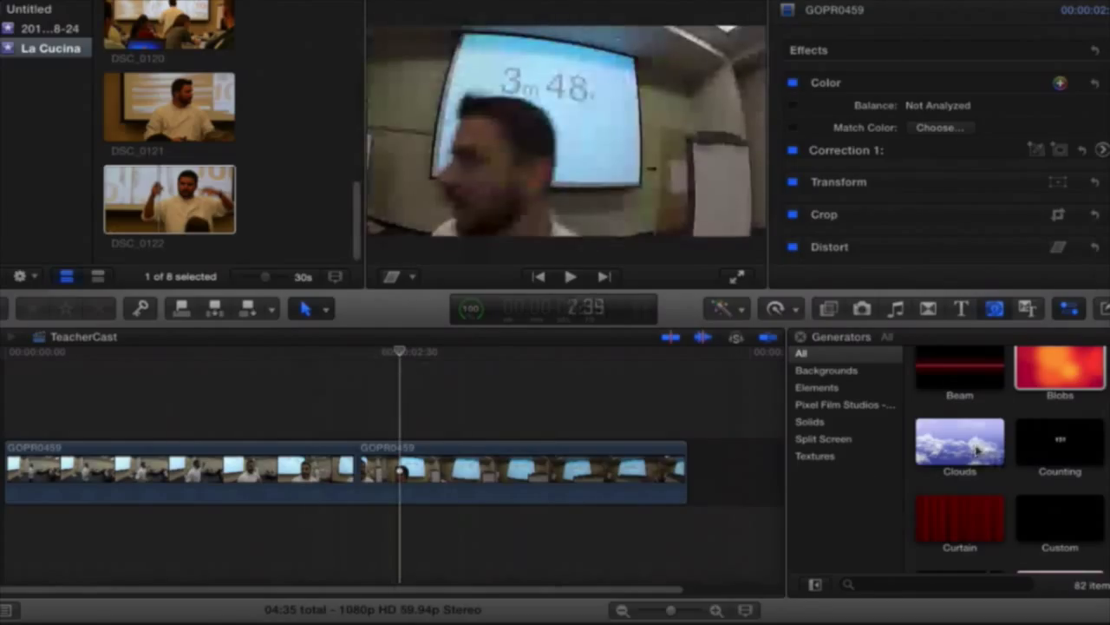
# Step: Browse the generators and connect the green iMovie generator above the GOPR0459 clip, starting at about 1 second
pyautogui.scroll(-1, 977, 448)
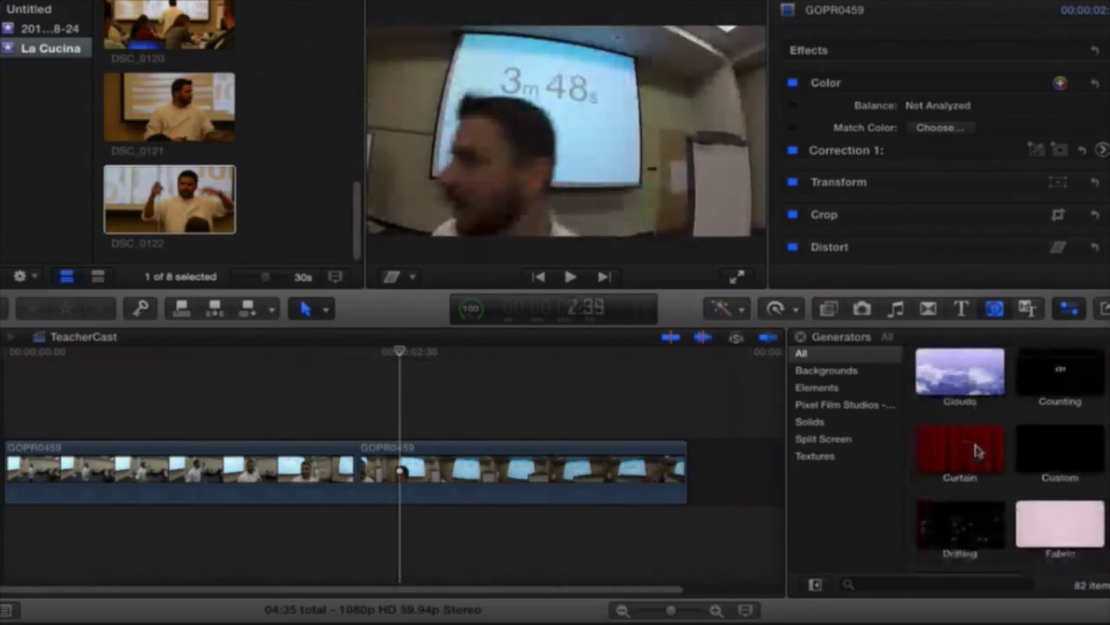
pyautogui.scroll(1, 977, 450)
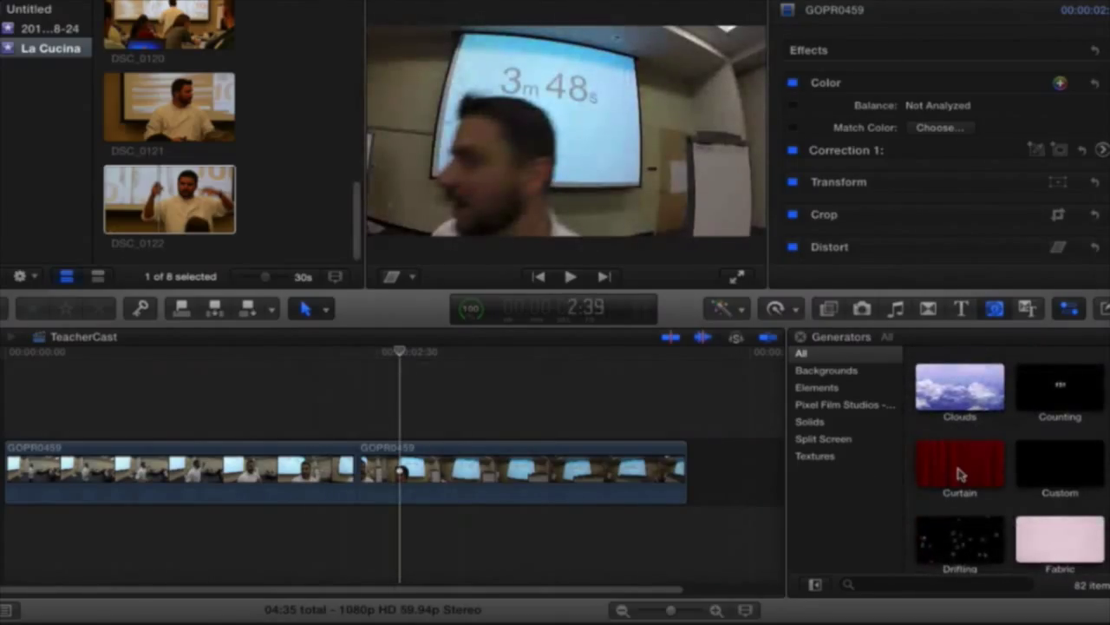
pyautogui.click(960, 472)
pyautogui.scroll(-3, 963, 469)
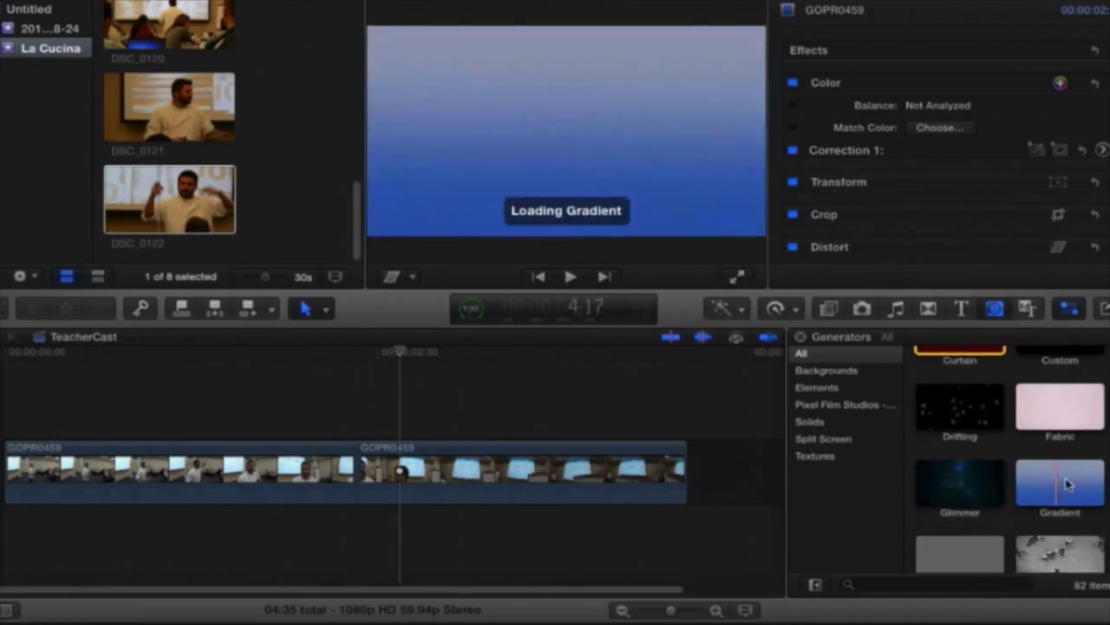
pyautogui.scroll(-2, 1032, 486)
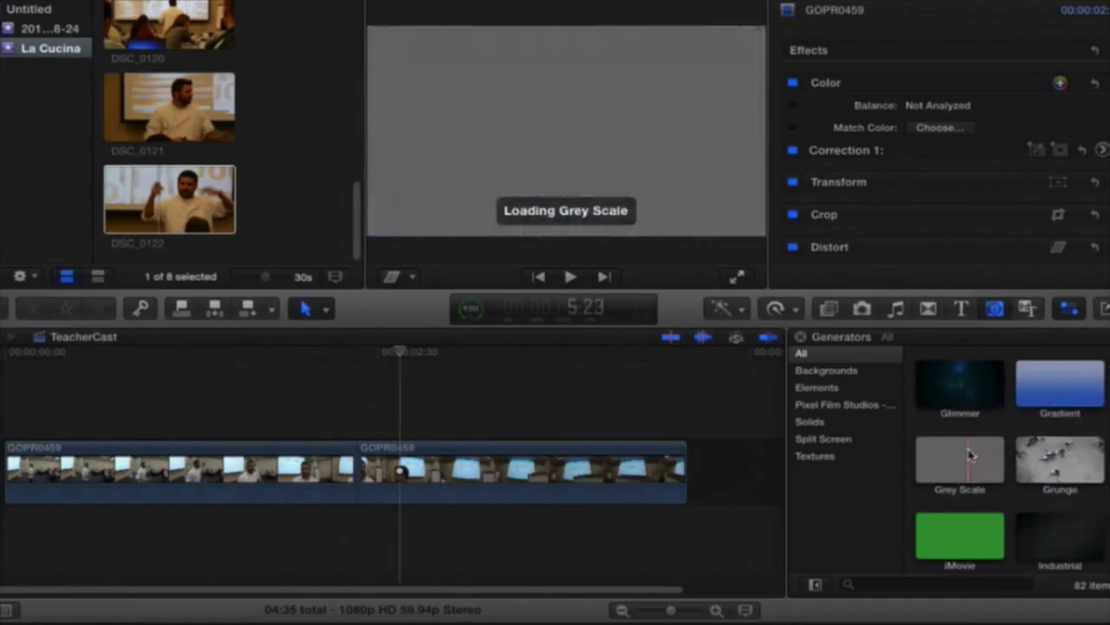
pyautogui.scroll(-2, 954, 462)
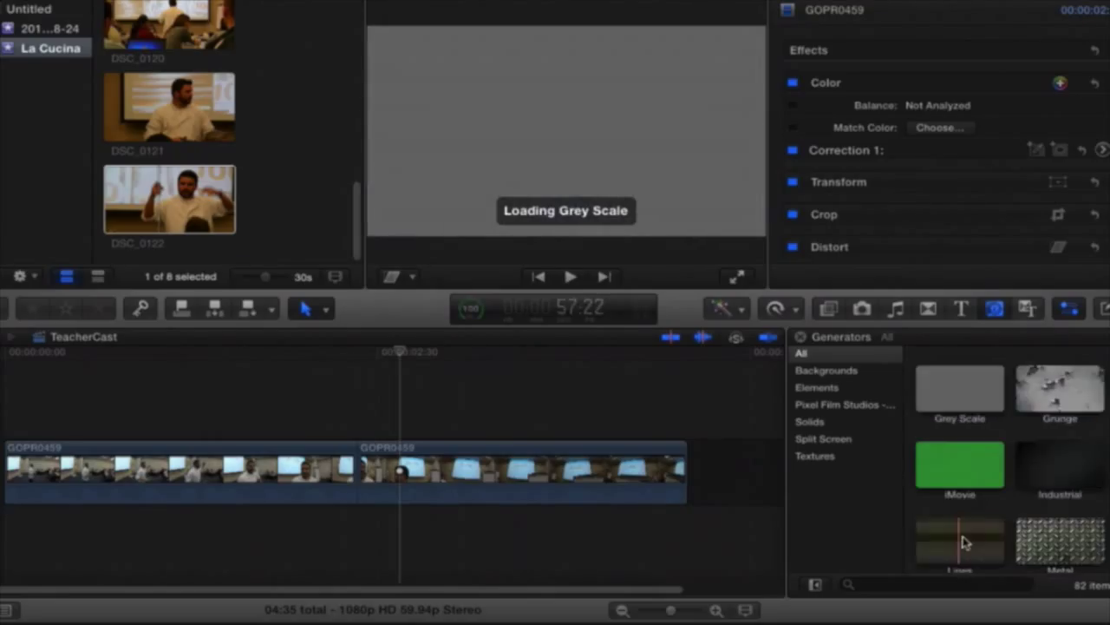
pyautogui.click(963, 531)
pyautogui.moveTo(958, 459); pyautogui.dragTo(163, 390)
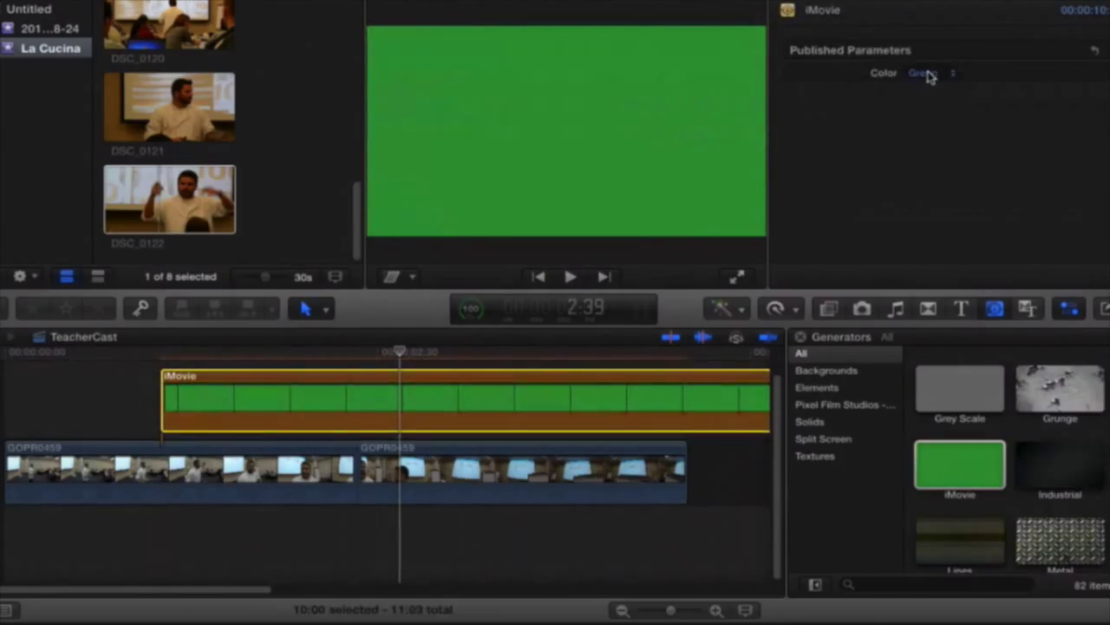
# Step: Try the iMovie generator in red and in blue, and delete it from the timeline
pyautogui.click(940, 108)
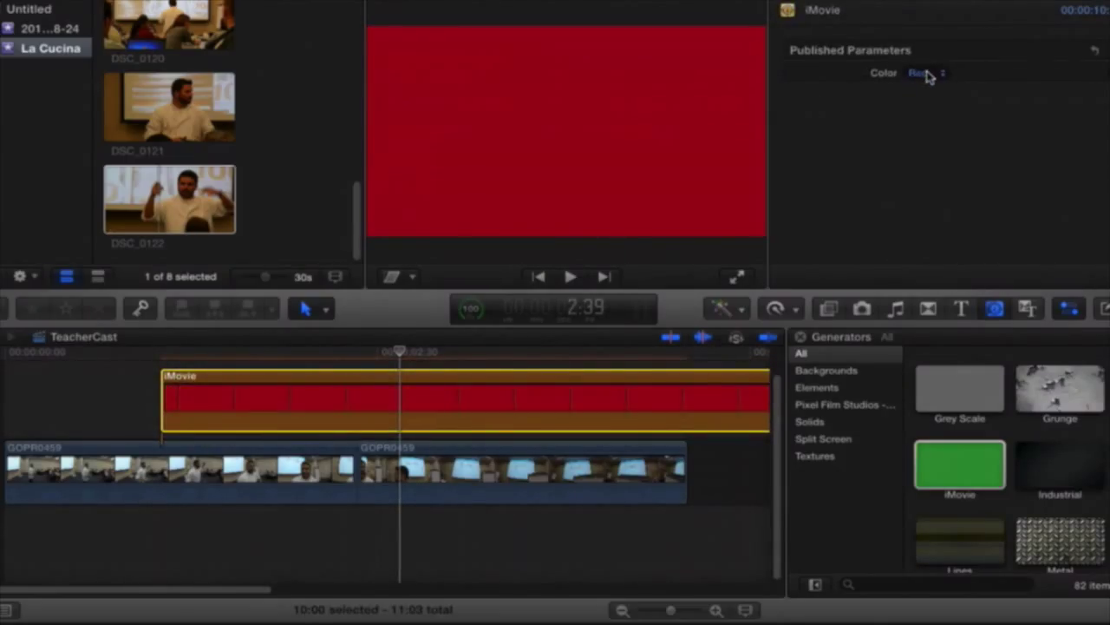
pyautogui.click(921, 33)
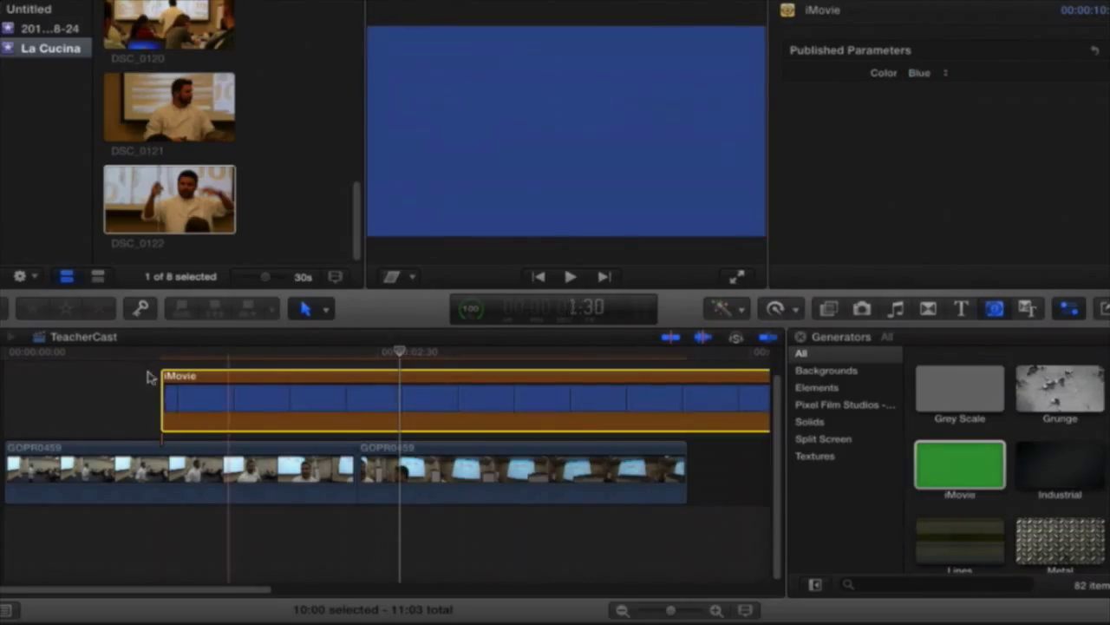
pyautogui.click(100, 399)
pyautogui.click(216, 401)
pyautogui.press('Delete')
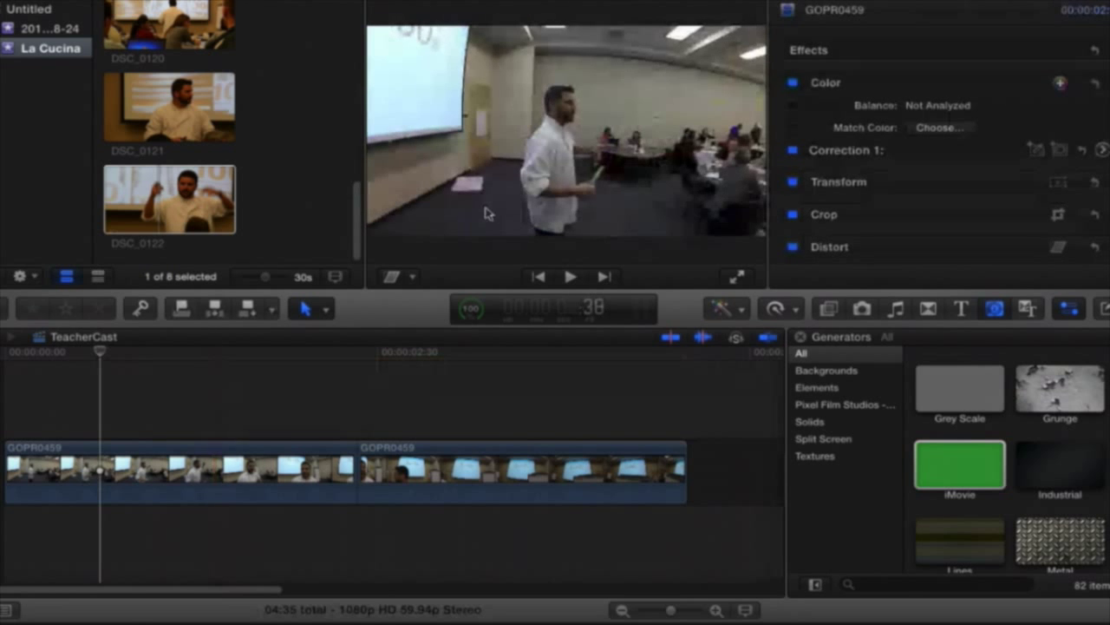
# Step: Connect the DSC_0121 clip above GOPR0459 from about 1 second and try applying the Bokeh Random effect to it
pyautogui.moveTo(171, 109); pyautogui.dragTo(256, 401)
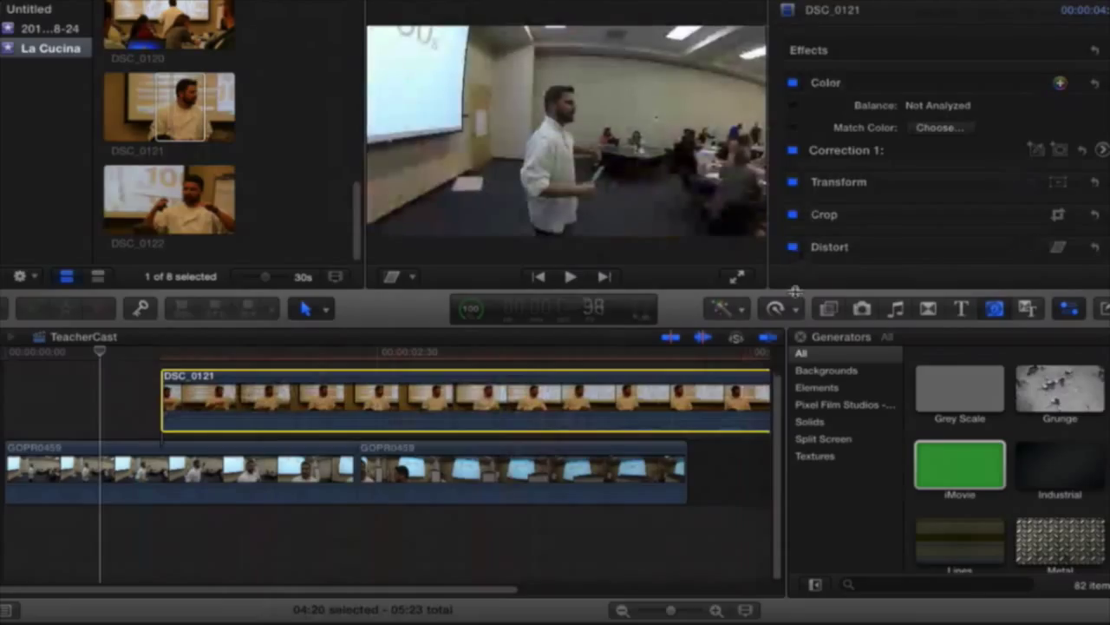
pyautogui.click(828, 310)
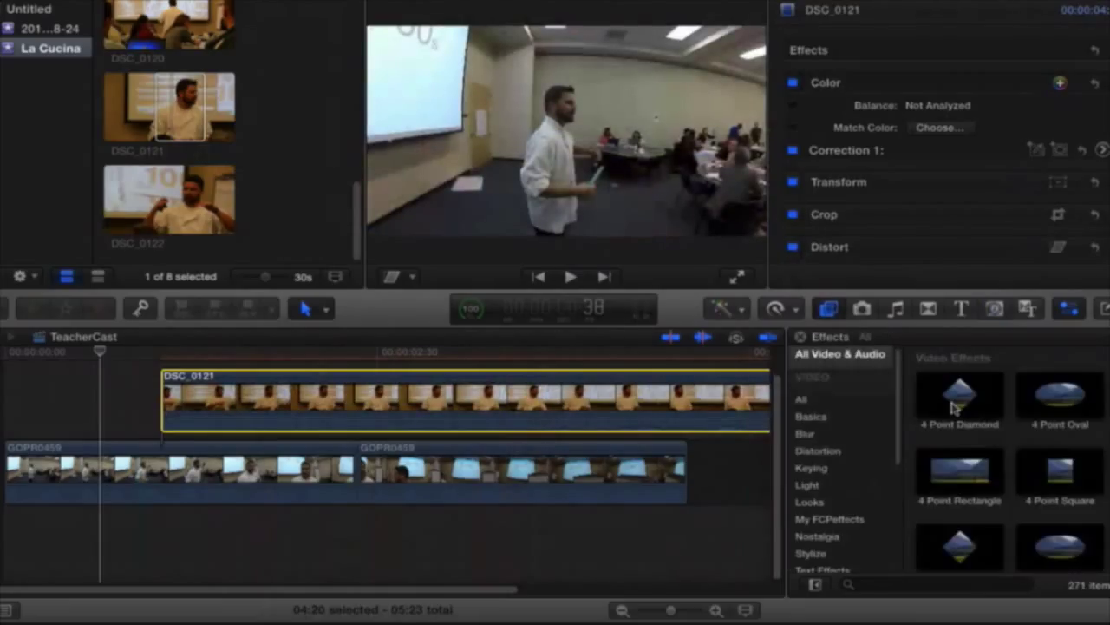
pyautogui.scroll(-3, 898, 451)
pyautogui.scroll(1, 898, 473)
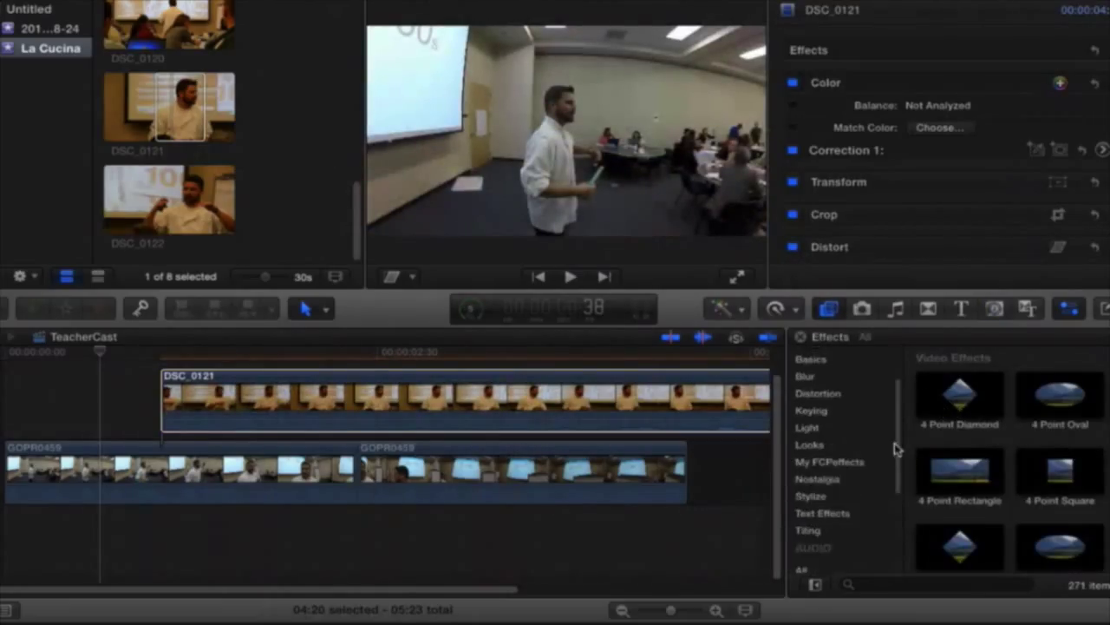
pyautogui.scroll(-5, 989, 490)
pyautogui.scroll(-10, 985, 485)
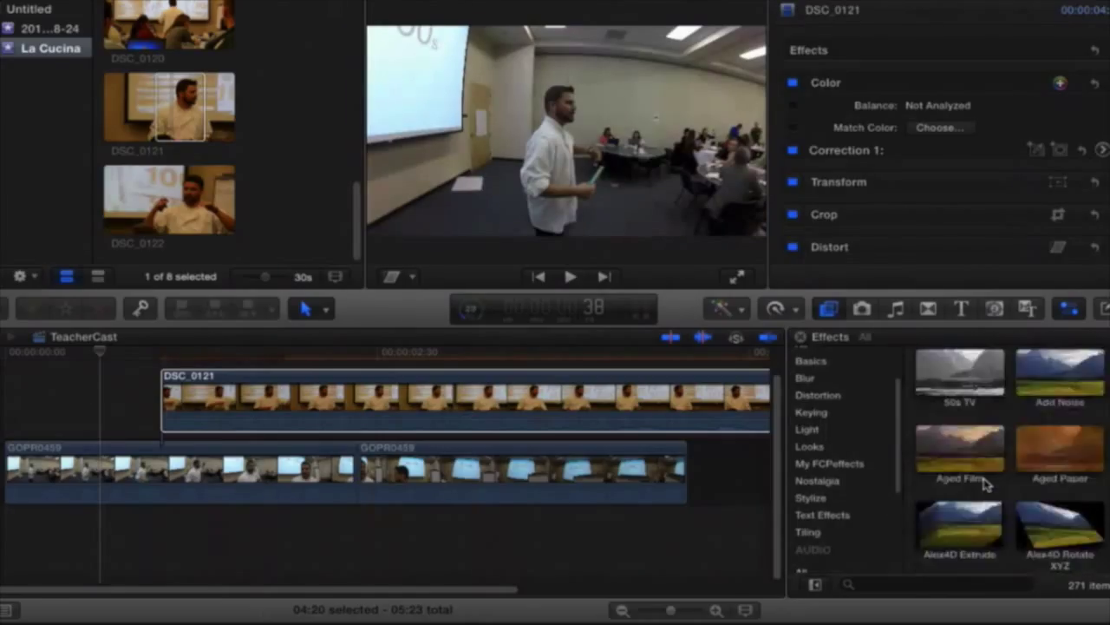
pyautogui.scroll(1, 986, 486)
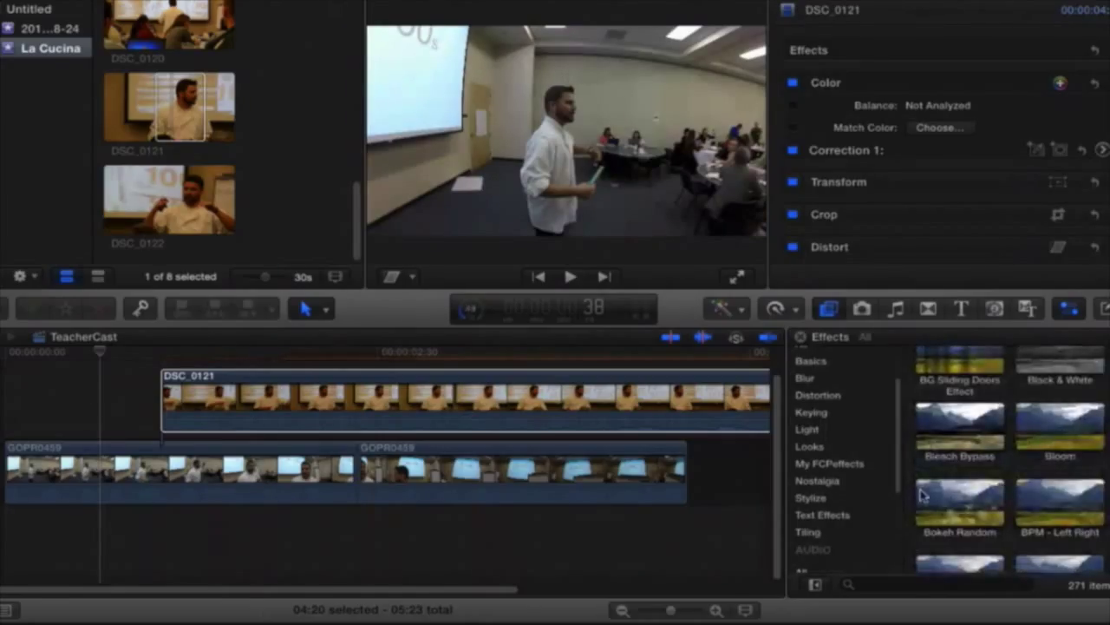
pyautogui.moveTo(961, 507); pyautogui.dragTo(565, 404)
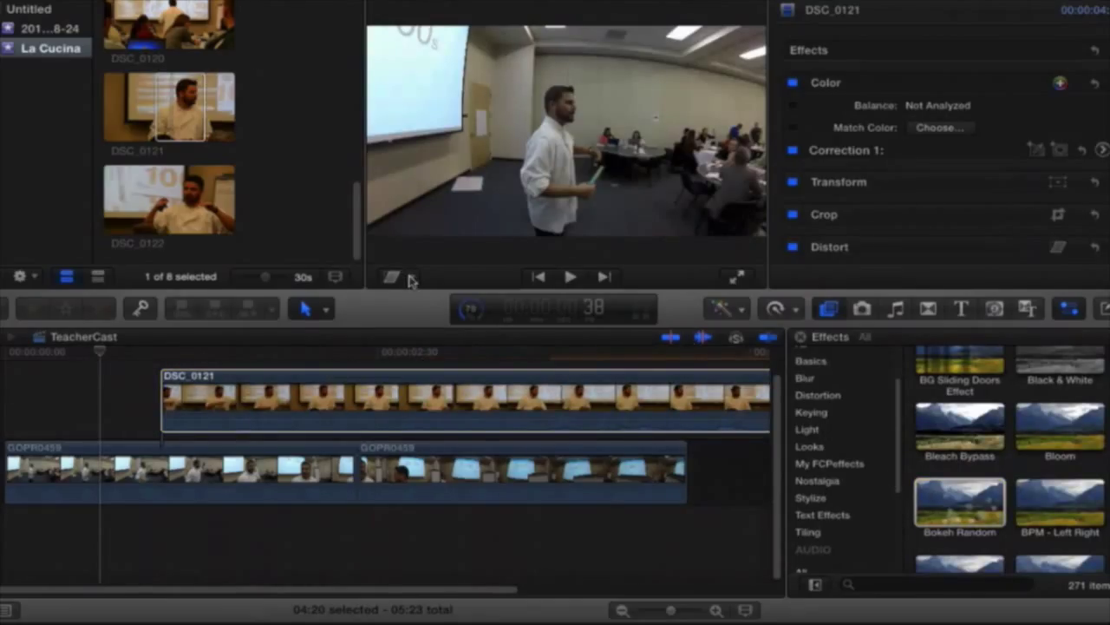
# Step: Transform the first GOPR0459 clip: narrow its picture, rotate it counterclockwise and shift it toward the lower left of the frame
pyautogui.hotkey('shift', 't')
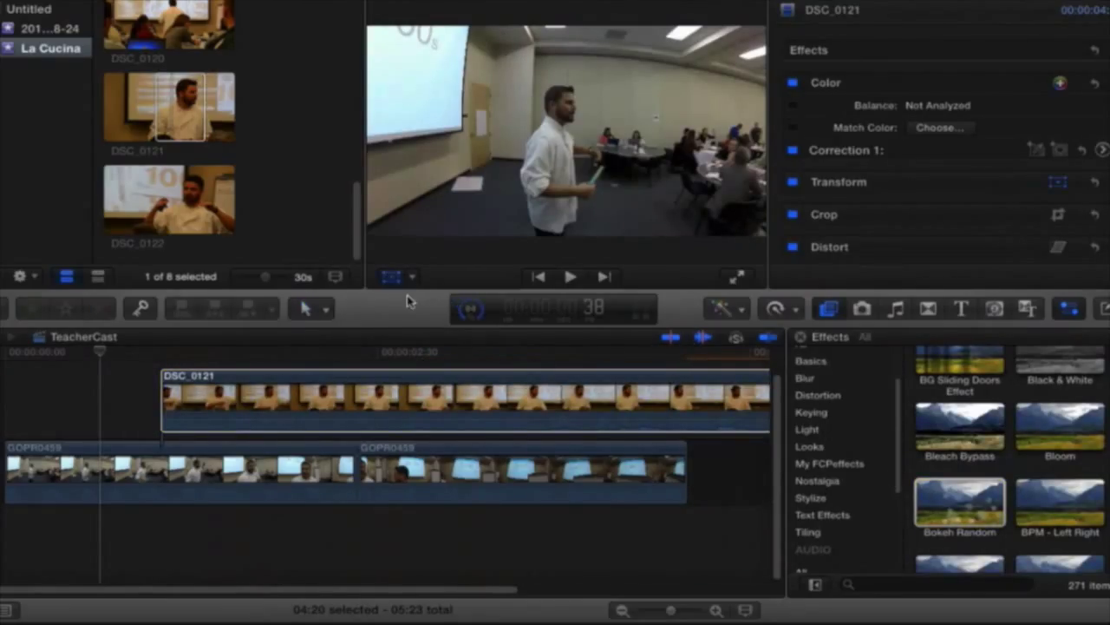
pyautogui.click(118, 460)
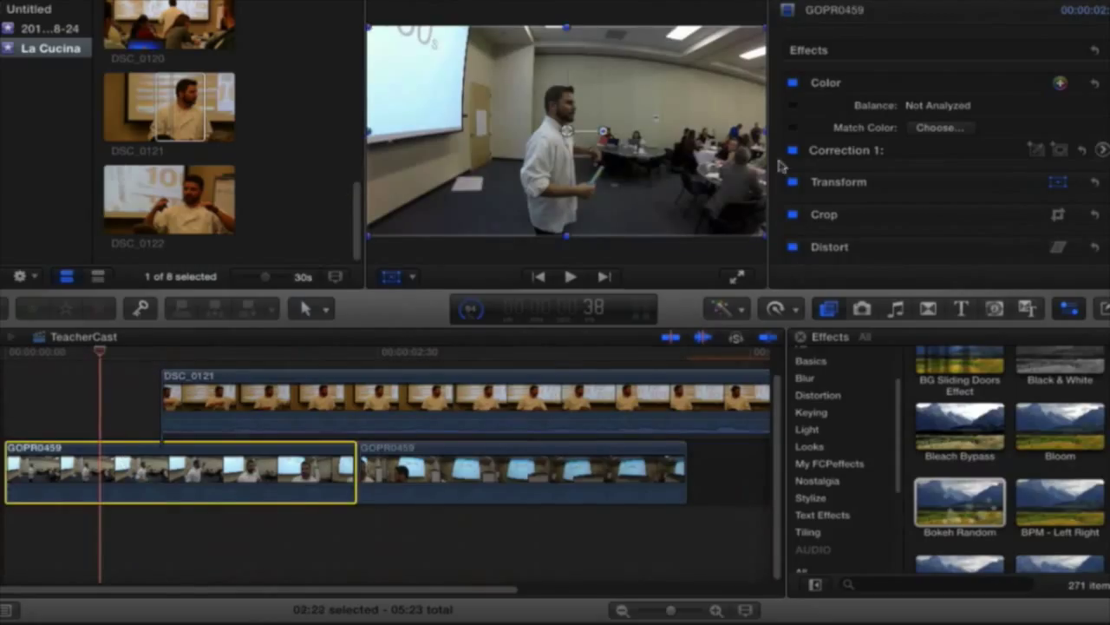
pyautogui.moveTo(762, 132); pyautogui.dragTo(722, 131)
pyautogui.moveTo(603, 131); pyautogui.dragTo(602, 121)
pyautogui.moveTo(538, 146); pyautogui.dragTo(469, 177)
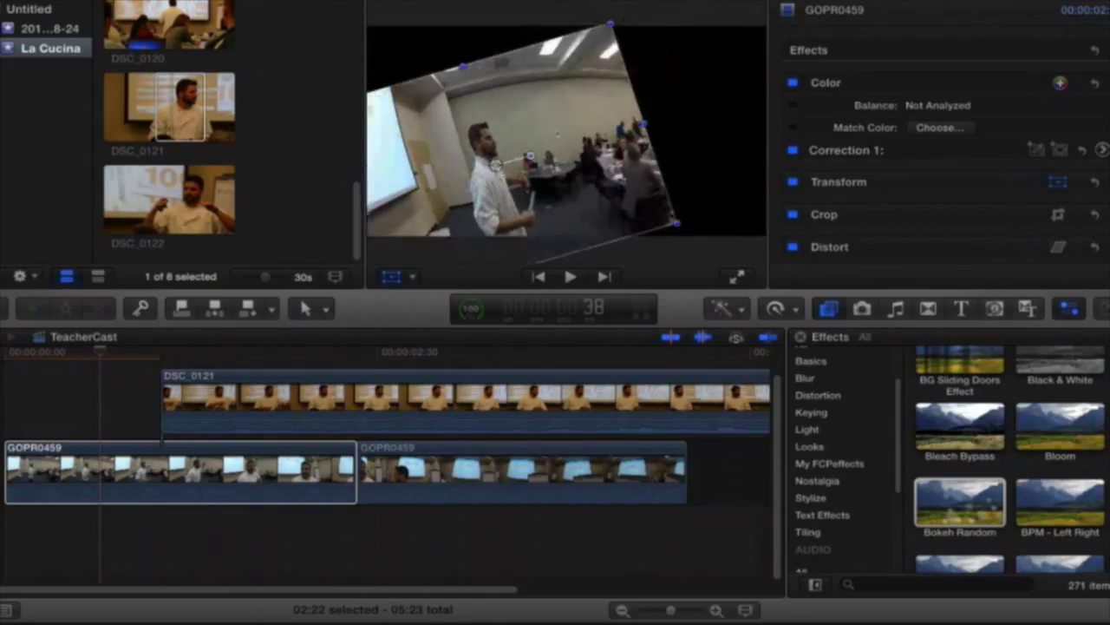
# Step: Move the DSC_0121 clip beneath the GOPR0459 clips, starting at about 1 second, and preview the layered picture
pyautogui.moveTo(102, 353); pyautogui.dragTo(271, 364)
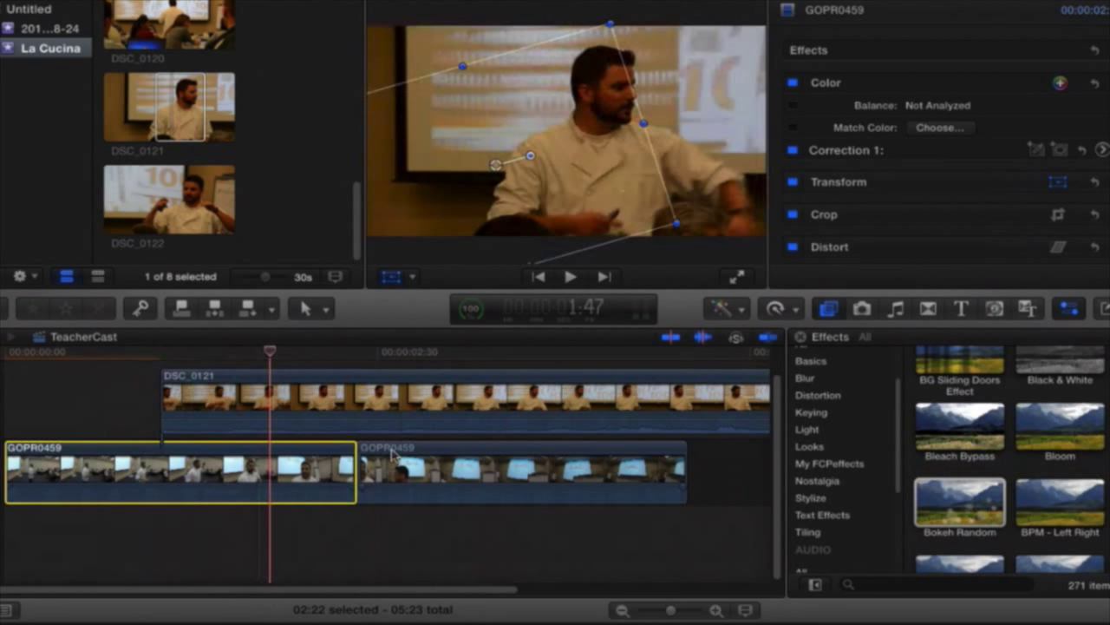
pyautogui.click(418, 469)
pyautogui.moveTo(309, 408); pyautogui.dragTo(316, 553)
pyautogui.moveTo(271, 356); pyautogui.dragTo(293, 375)
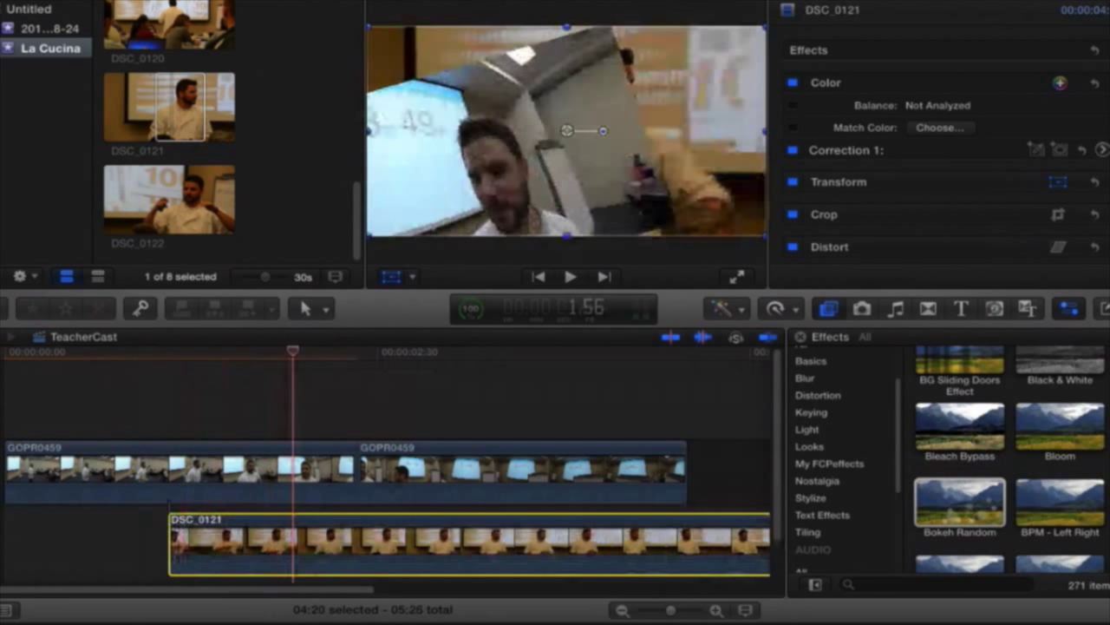
# Step: Shift the DSC_0121 picture right and slightly up behind the overlay, and nudge the first GOPR0459 picture slightly to the right
pyautogui.moveTo(566, 129); pyautogui.dragTo(647, 119)
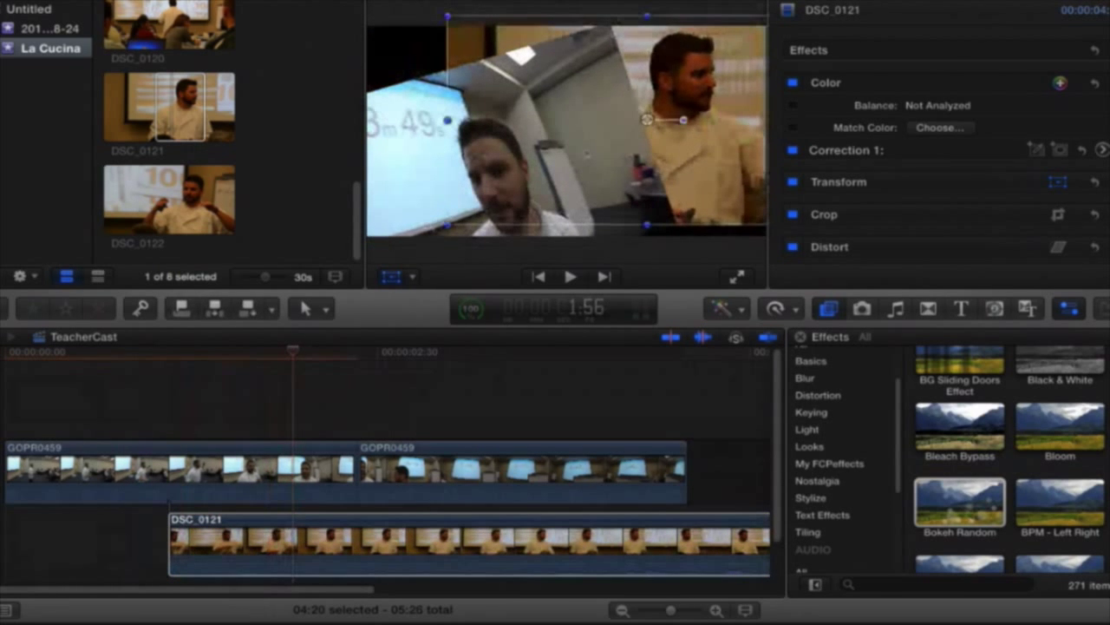
pyautogui.click(451, 175)
pyautogui.moveTo(496, 166)
pyautogui.mouseDown()
pyautogui.moveTo(451, 179)
pyautogui.moveTo(478, 153)
pyautogui.moveTo(499, 152)
pyautogui.mouseUp()
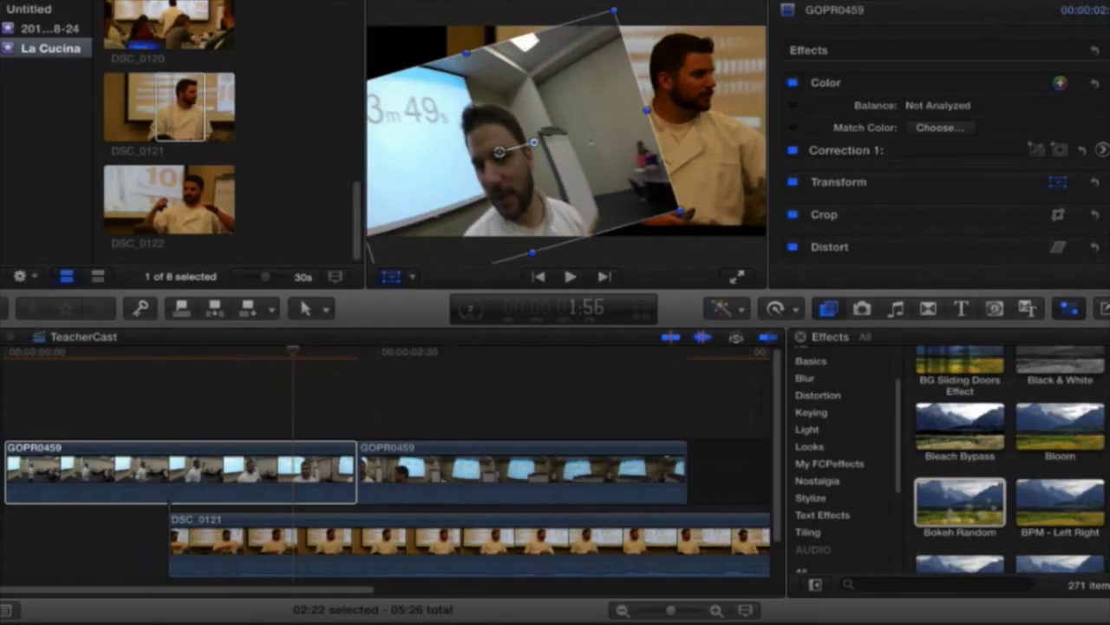
pyautogui.moveTo(500, 152)
pyautogui.mouseDown()
pyautogui.moveTo(521, 199)
pyautogui.moveTo(514, 167)
pyautogui.mouseUp()
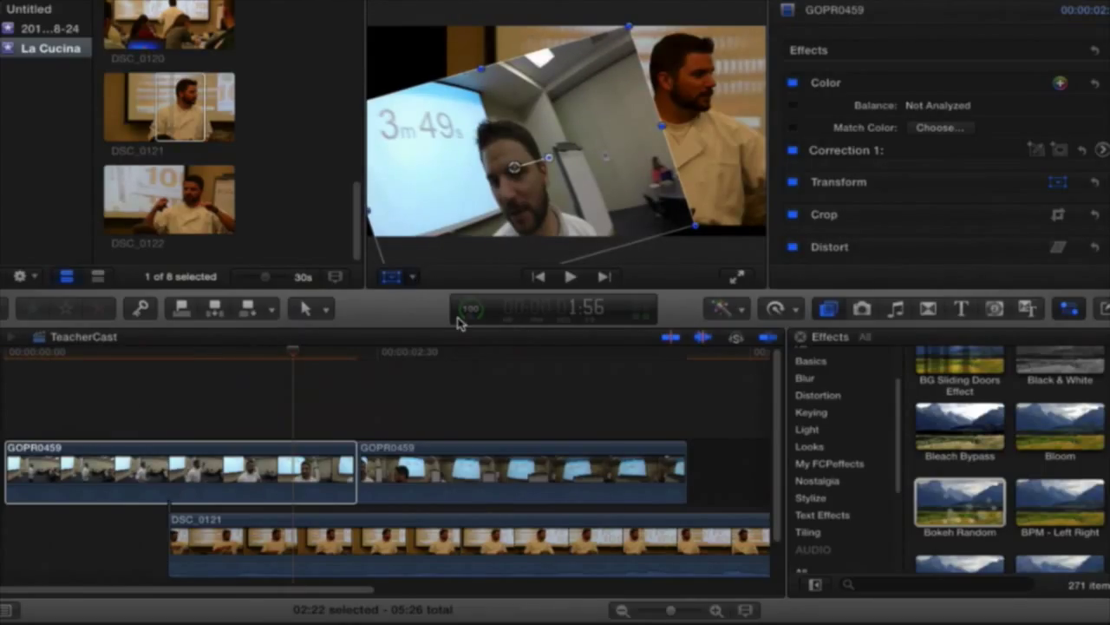
# Step: Move the first GOPR0459 picture up and to the right, and crop it tighter around the man and the flip chart
pyautogui.hotkey('shift', 'c')
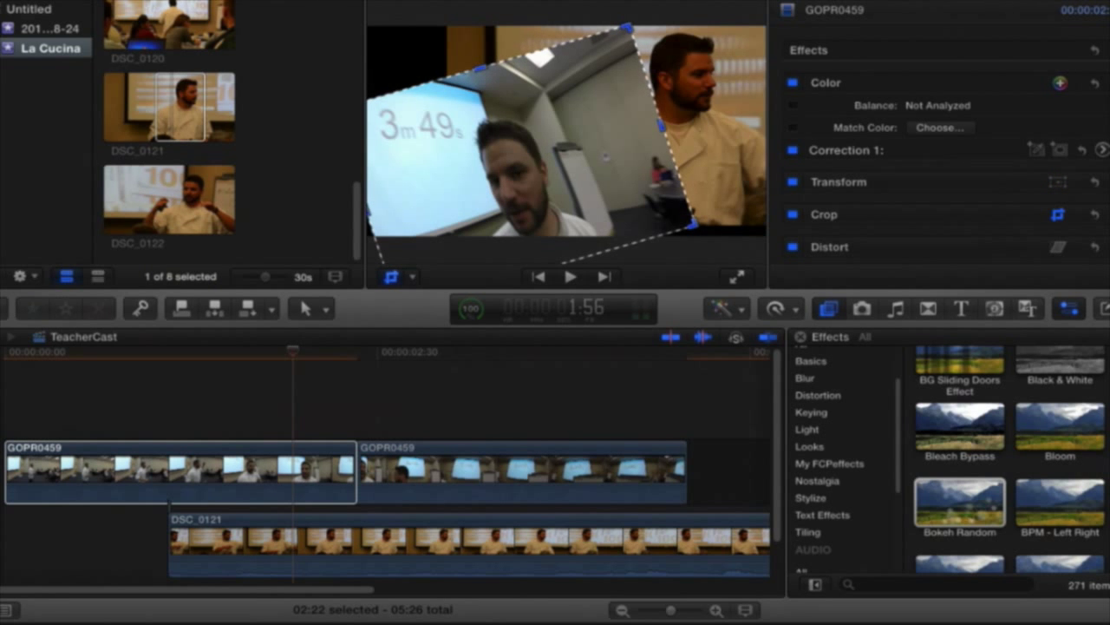
pyautogui.moveTo(521, 156); pyautogui.dragTo(555, 111)
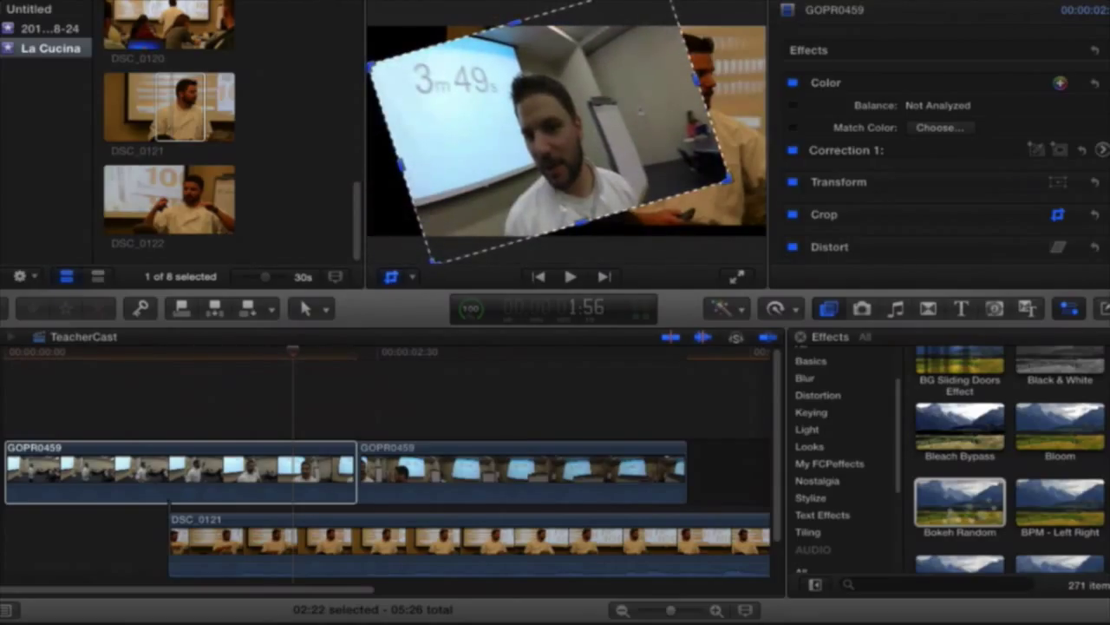
pyautogui.click(425, 1)
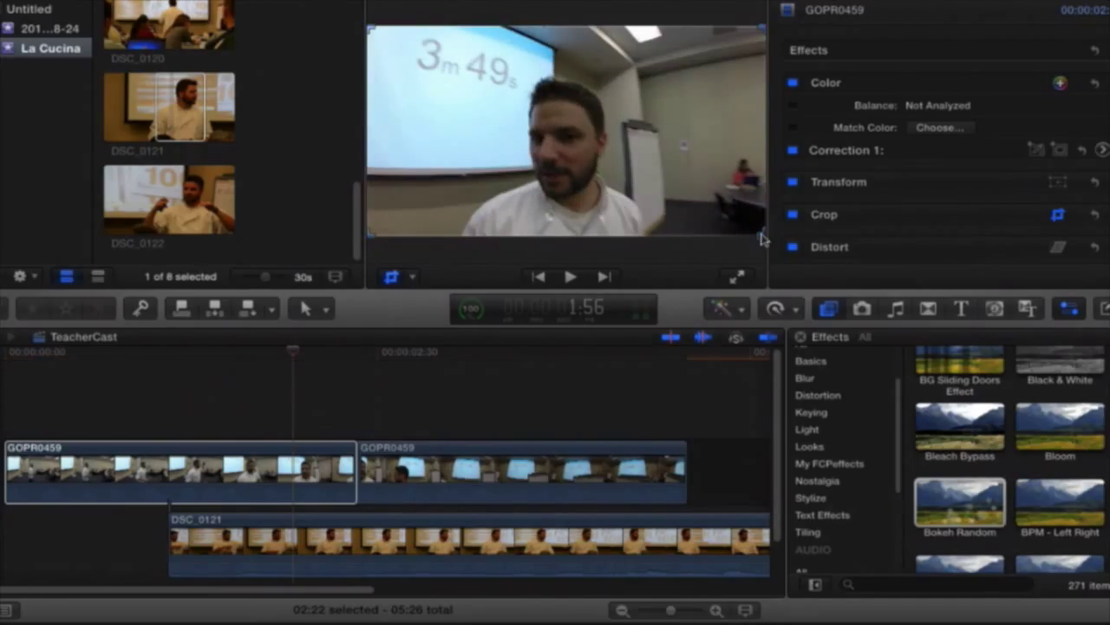
pyautogui.moveTo(762, 239); pyautogui.dragTo(670, 240)
pyautogui.moveTo(577, 117); pyautogui.dragTo(618, 153)
pyautogui.click(741, 5)
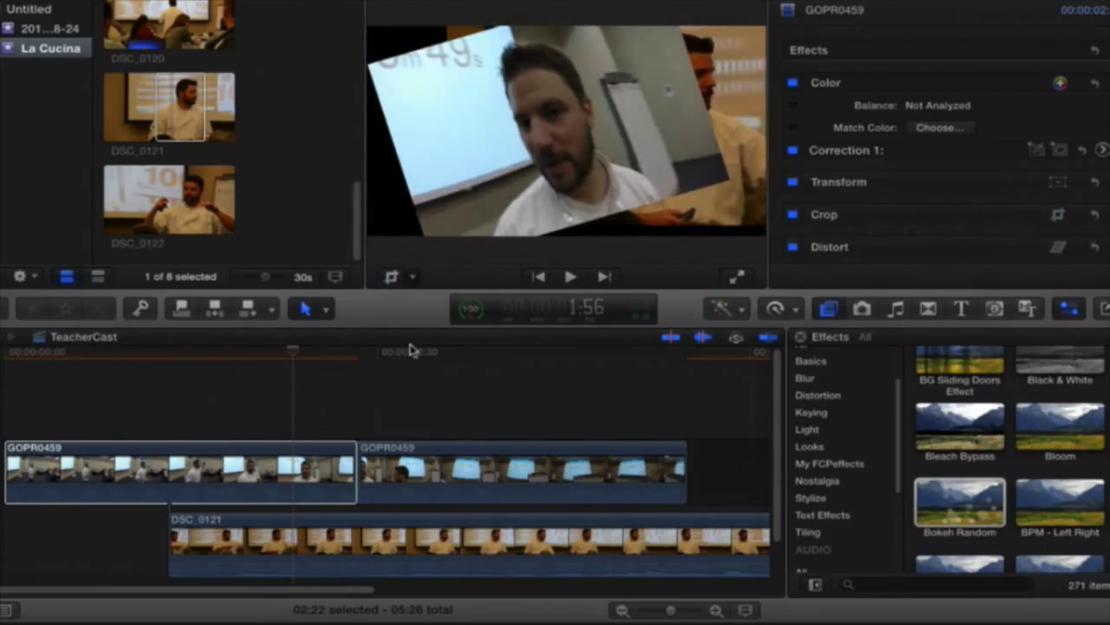
# Step: Distort the first GOPR0459 clip by pulling its upper-right corner down and inward, and reposition the picture at the frame's left side
pyautogui.hotkey('alt', 'd')
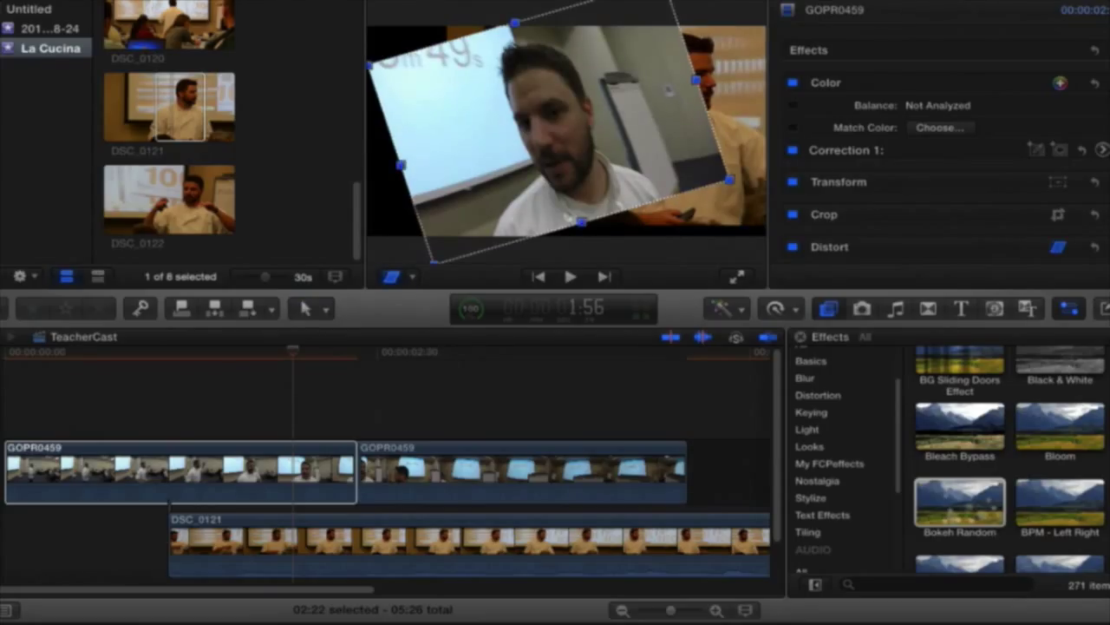
pyautogui.moveTo(568, 215); pyautogui.dragTo(617, 251)
pyautogui.click(474, 133)
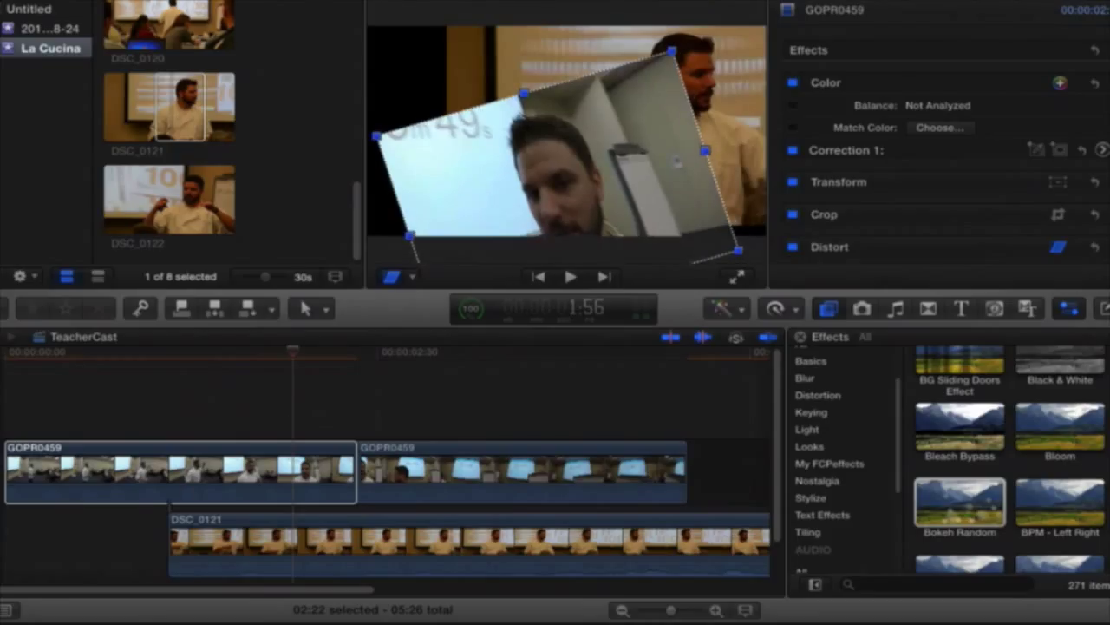
pyautogui.moveTo(677, 55); pyautogui.dragTo(602, 120)
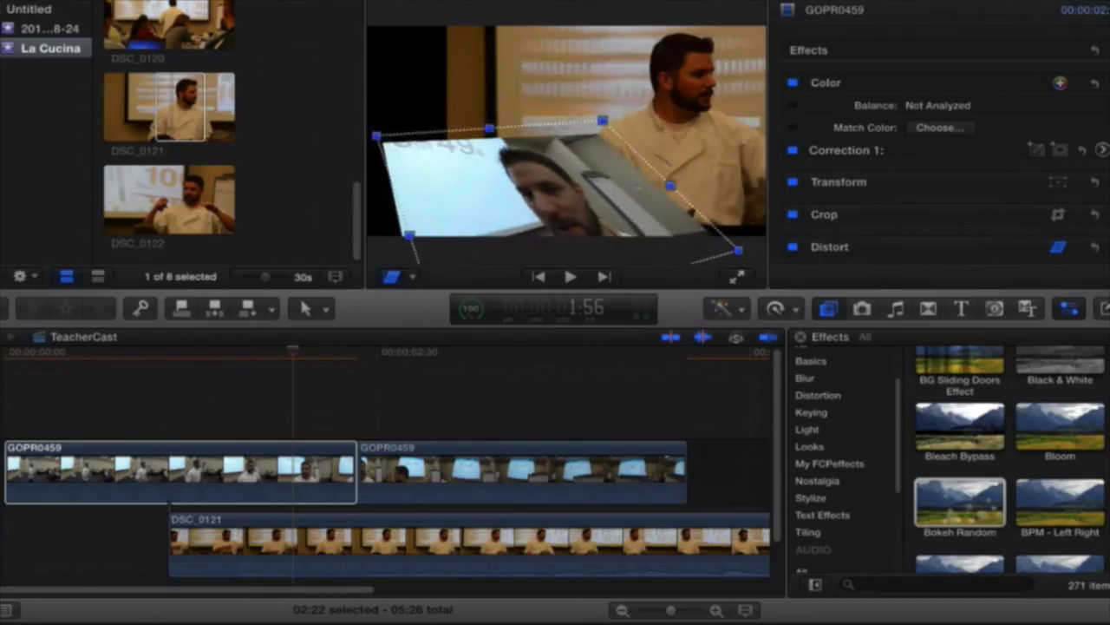
pyautogui.moveTo(555, 189); pyautogui.dragTo(516, 134)
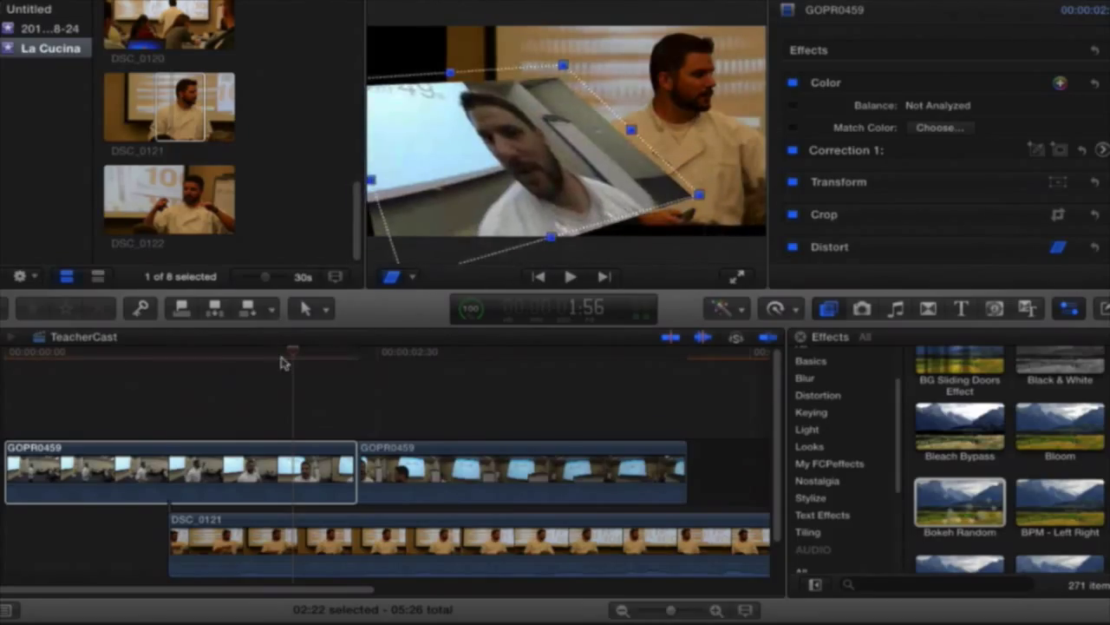
# Step: Scrub through both GOPR0459 clips to about 3:16 and delete the connected DSC_0121 clip
pyautogui.moveTo(263, 357); pyautogui.dragTo(361, 373)
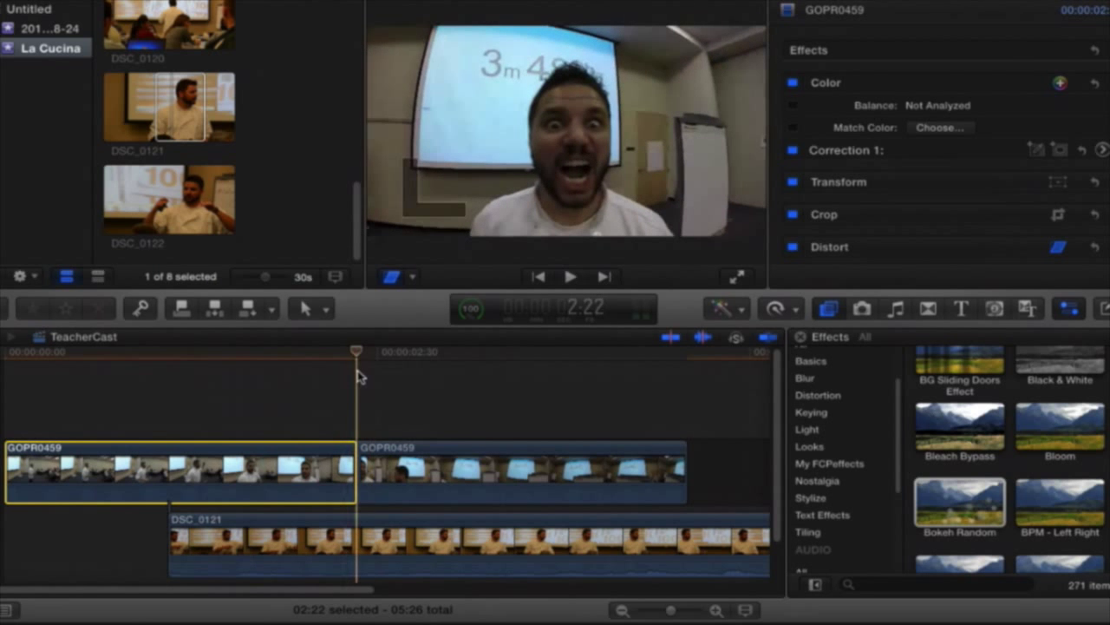
pyautogui.moveTo(426, 385); pyautogui.dragTo(494, 428)
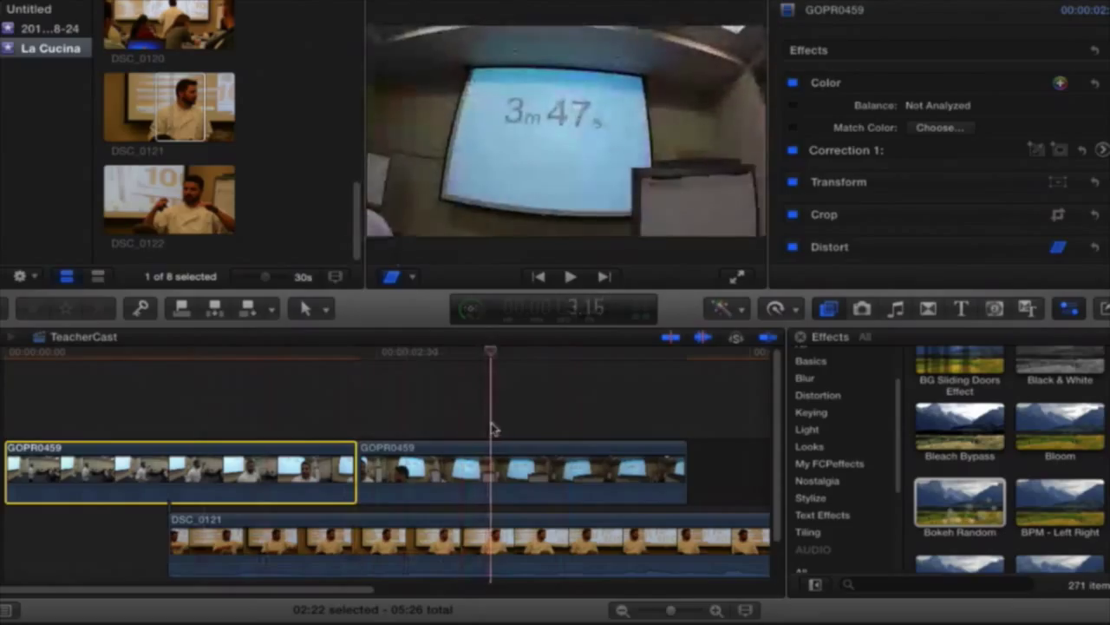
pyautogui.click(317, 523)
pyautogui.press('Delete')
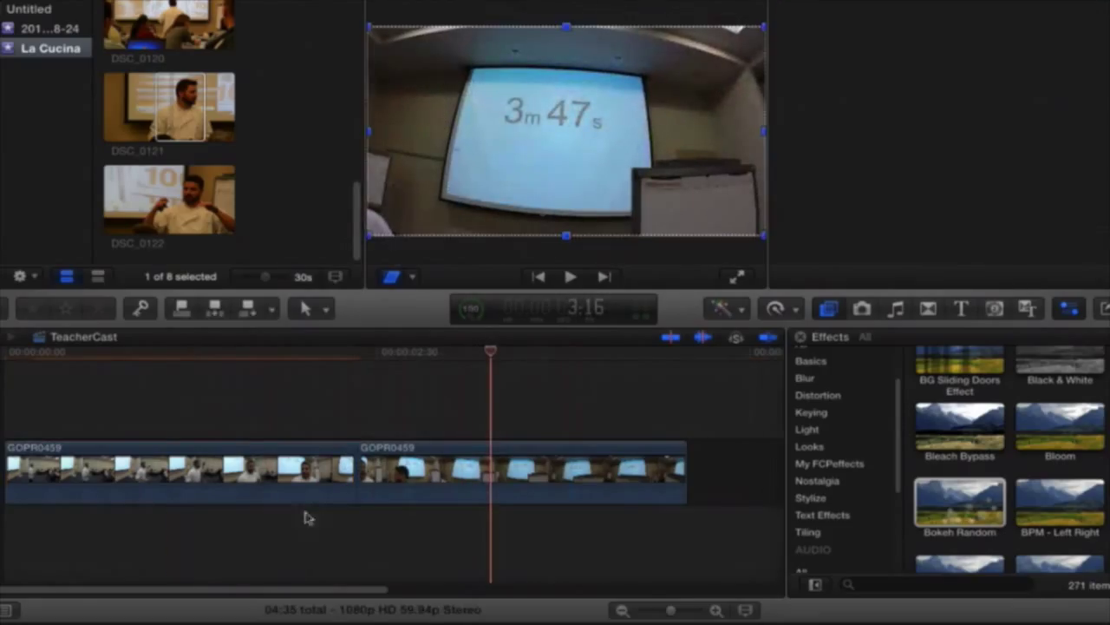
# Step: Play the second GOPR0459 clip up to 3:20 and add a speed hold at that frame
pyautogui.moveTo(491, 353); pyautogui.dragTo(266, 367)
pyautogui.click(397, 375)
pyautogui.click(416, 375)
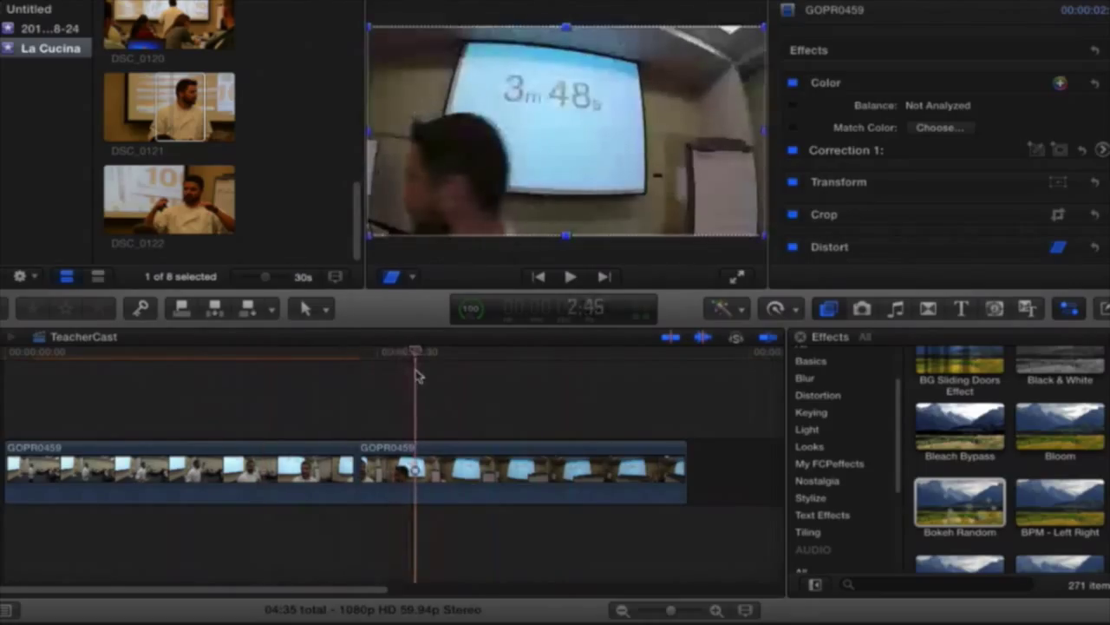
pyautogui.press('space')
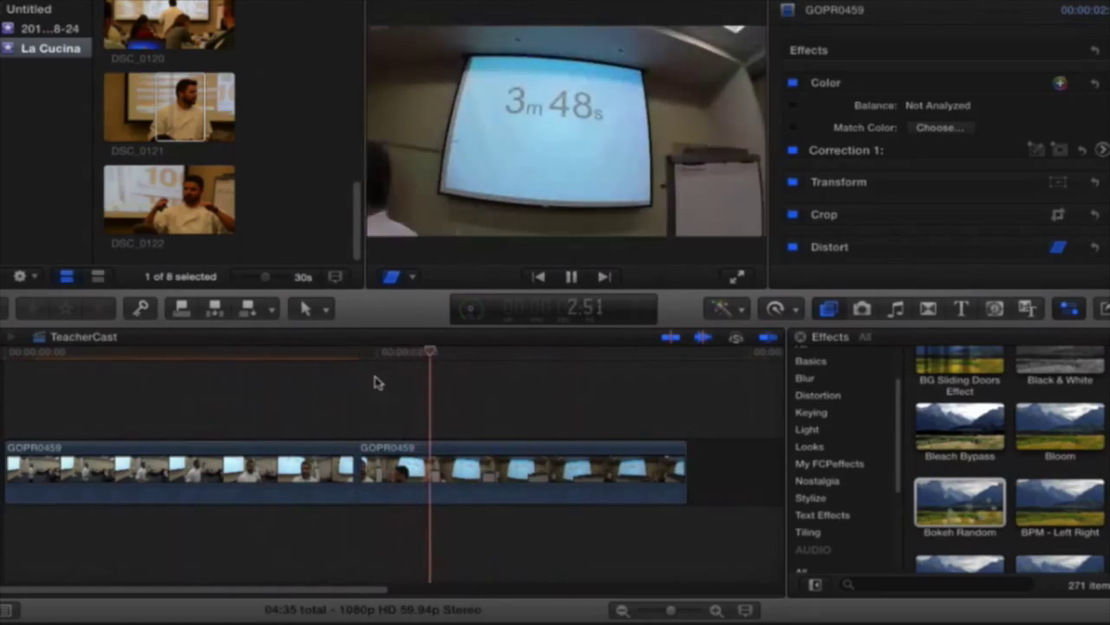
pyautogui.press('space')
pyautogui.click(785, 312)
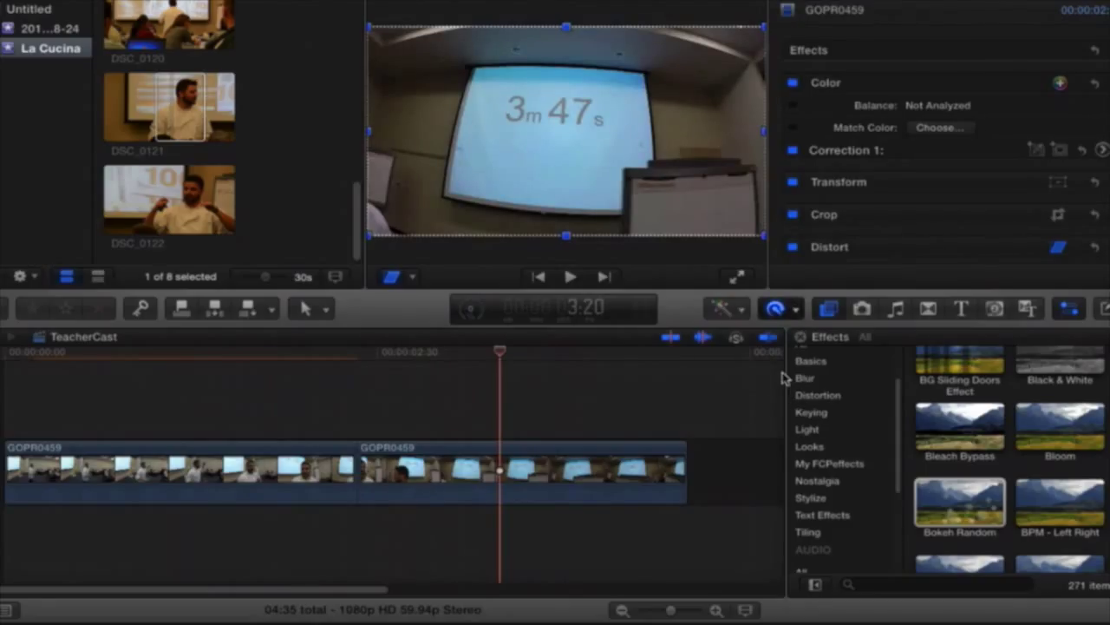
pyautogui.hotkey('shift', 'h')
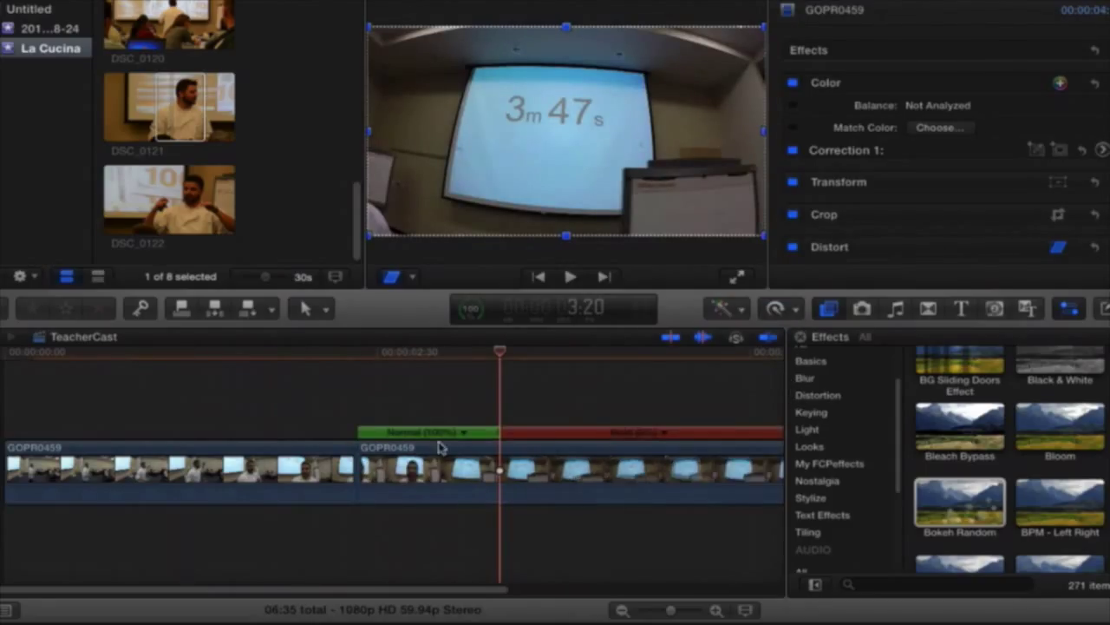
# Step: Shorten the second GOPR0459 clip's hold segment to about 0.6 seconds and play the clip from 2:46
pyautogui.moveTo(441, 592); pyautogui.dragTo(505, 593)
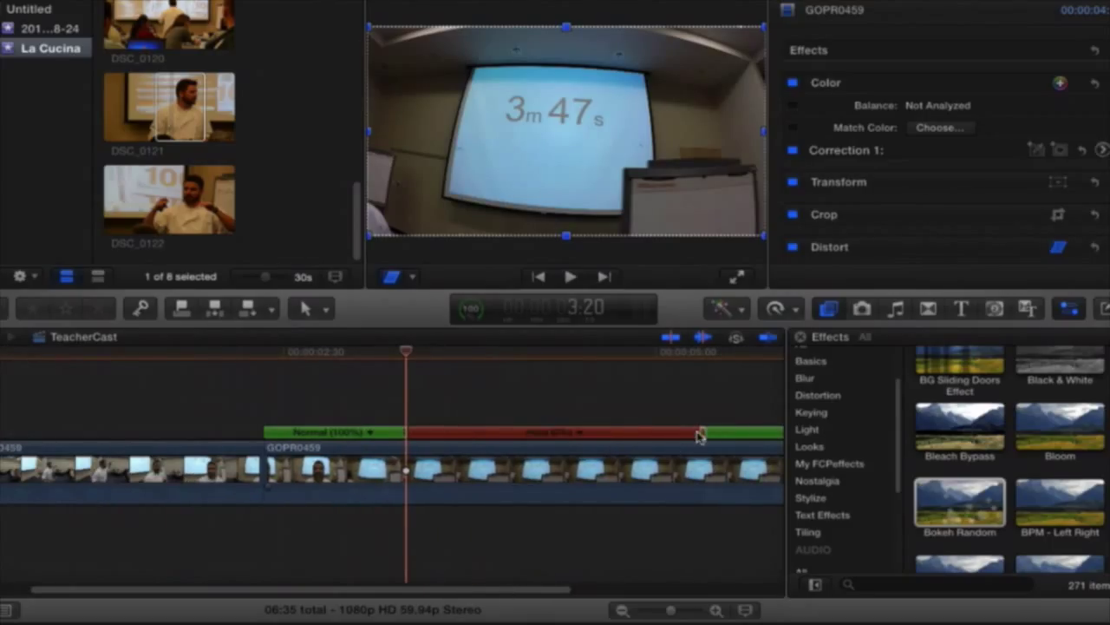
pyautogui.moveTo(699, 436); pyautogui.dragTo(488, 441)
pyautogui.moveTo(405, 350); pyautogui.dragTo(326, 362)
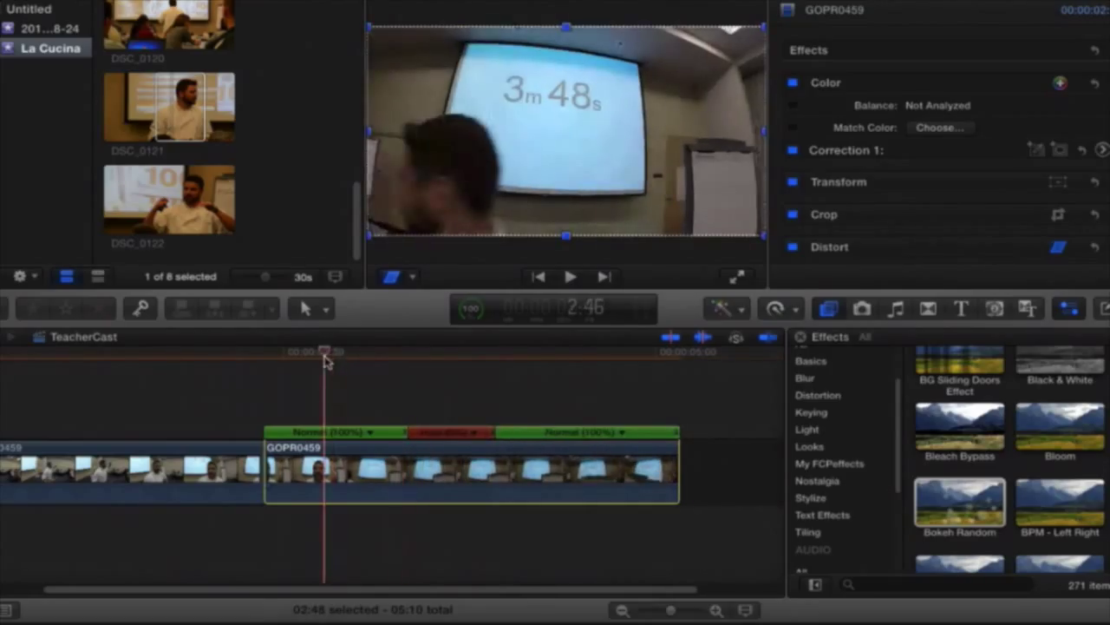
pyautogui.press('space')
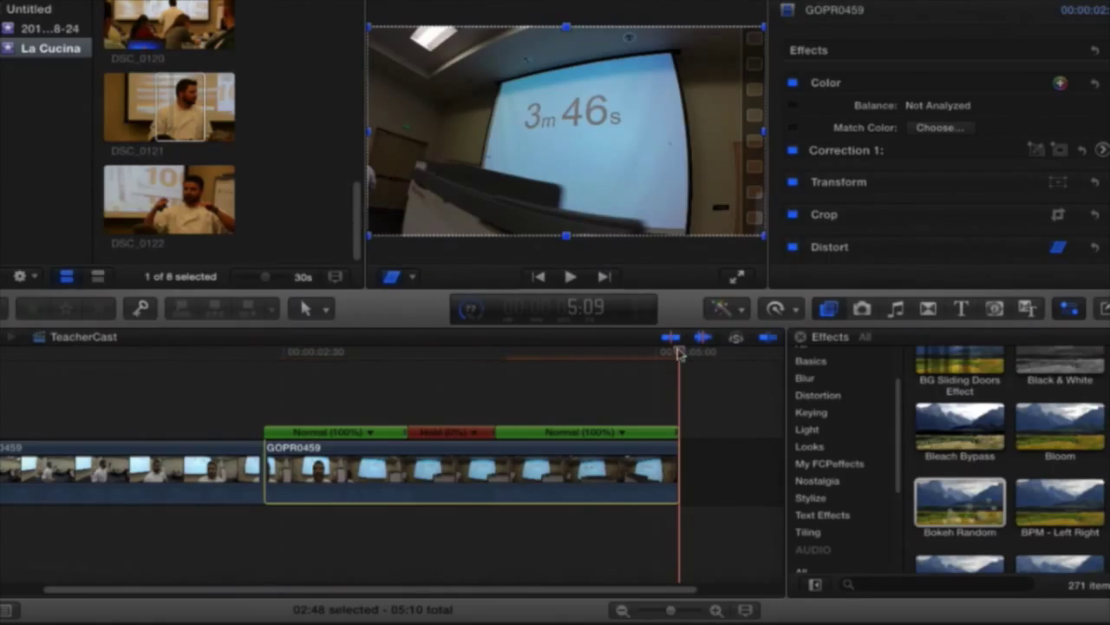
# Step: Delete both GOPR0459 clips from the timeline and append the DSC_0122 clip to it
pyautogui.press('Delete')
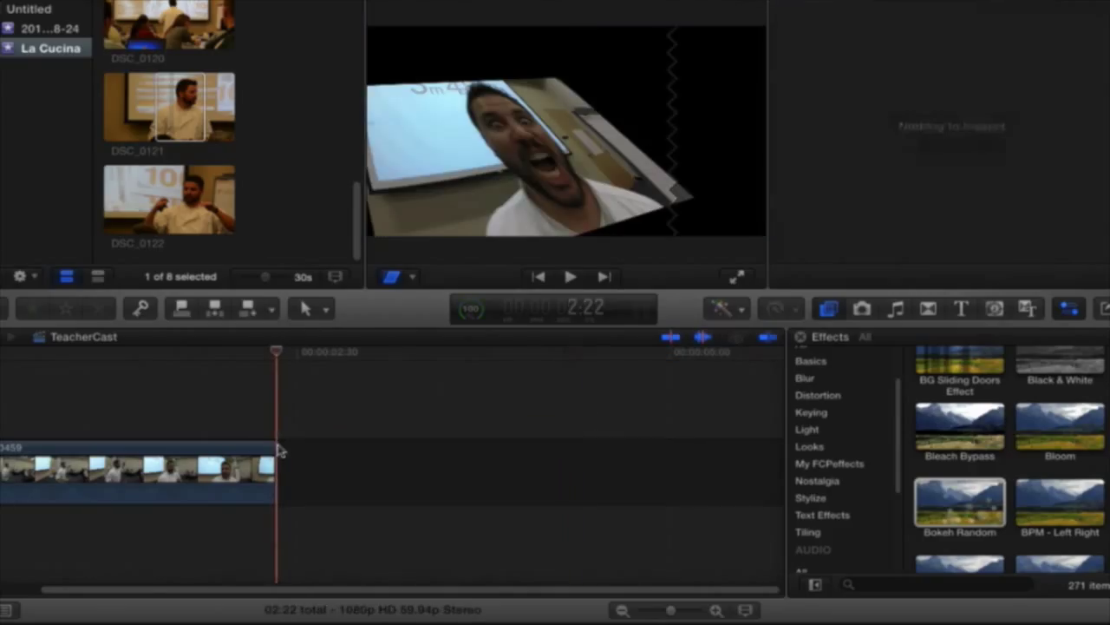
pyautogui.moveTo(277, 353); pyautogui.dragTo(159, 359)
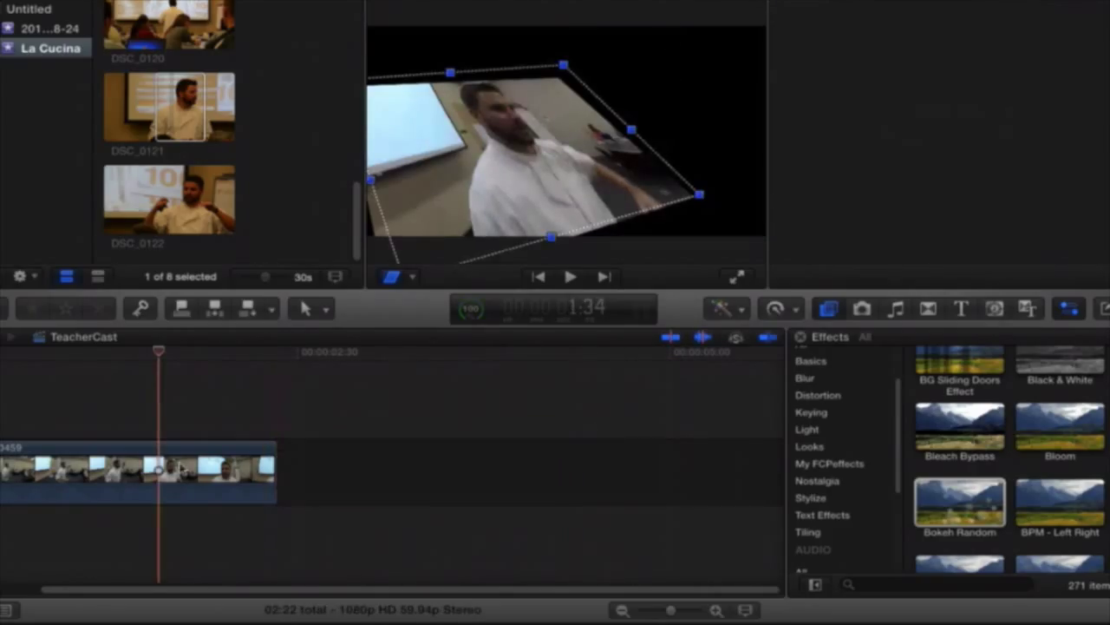
pyautogui.click(180, 469)
pyautogui.press('Delete')
pyautogui.click(150, 196)
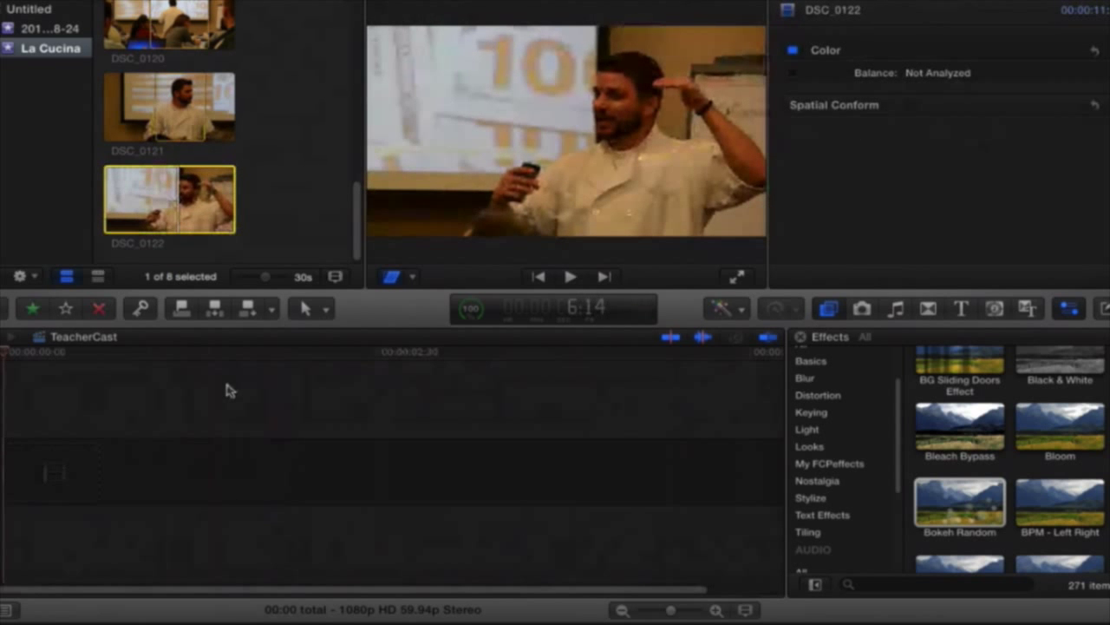
pyautogui.press('e')
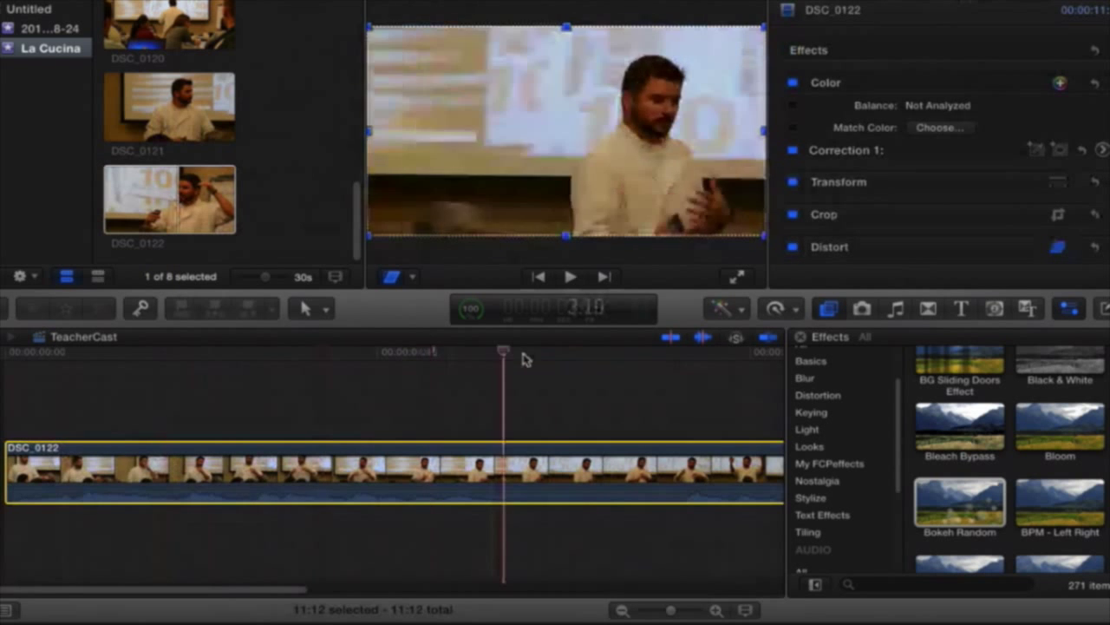
# Step: Split the DSC_0122 clip at about 3:10 and delete the part before the cut
pyautogui.press('b')
pyautogui.click(508, 466)
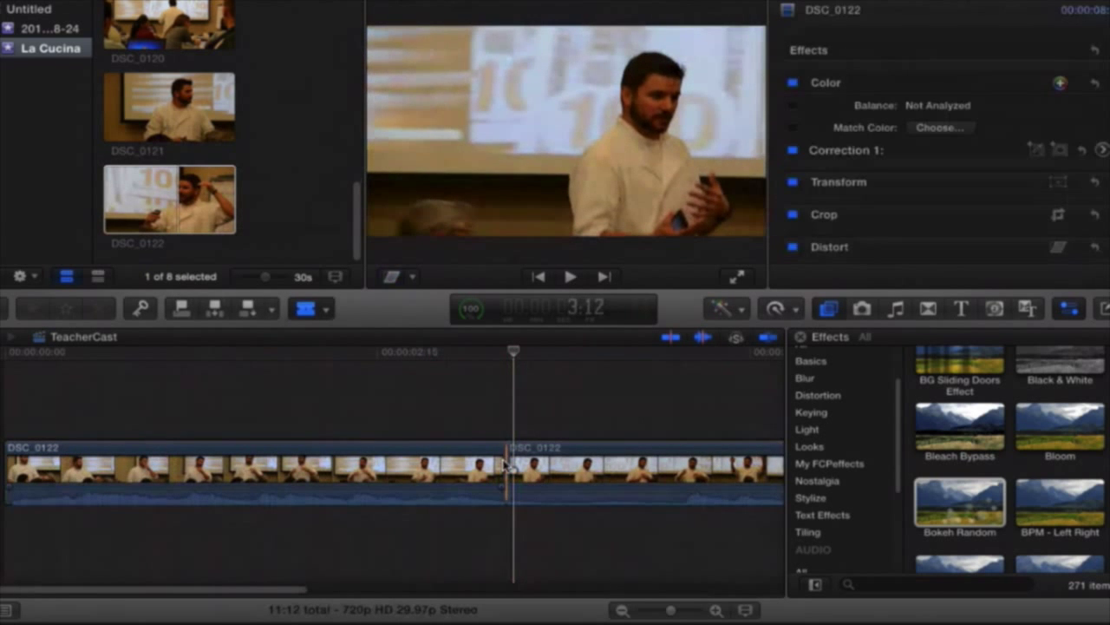
pyautogui.press('a')
pyautogui.click(457, 473)
pyautogui.press('Delete')
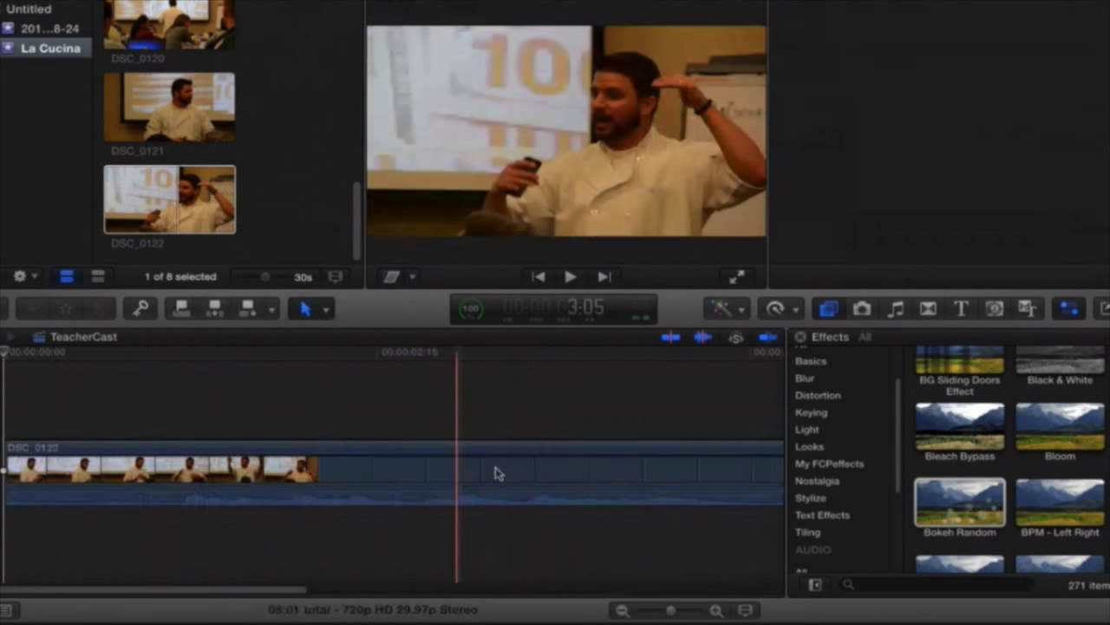
# Step: Lower the DSC_0122 clip's audio volume to -∞ dB and return to the start of the timeline
pyautogui.click(464, 488)
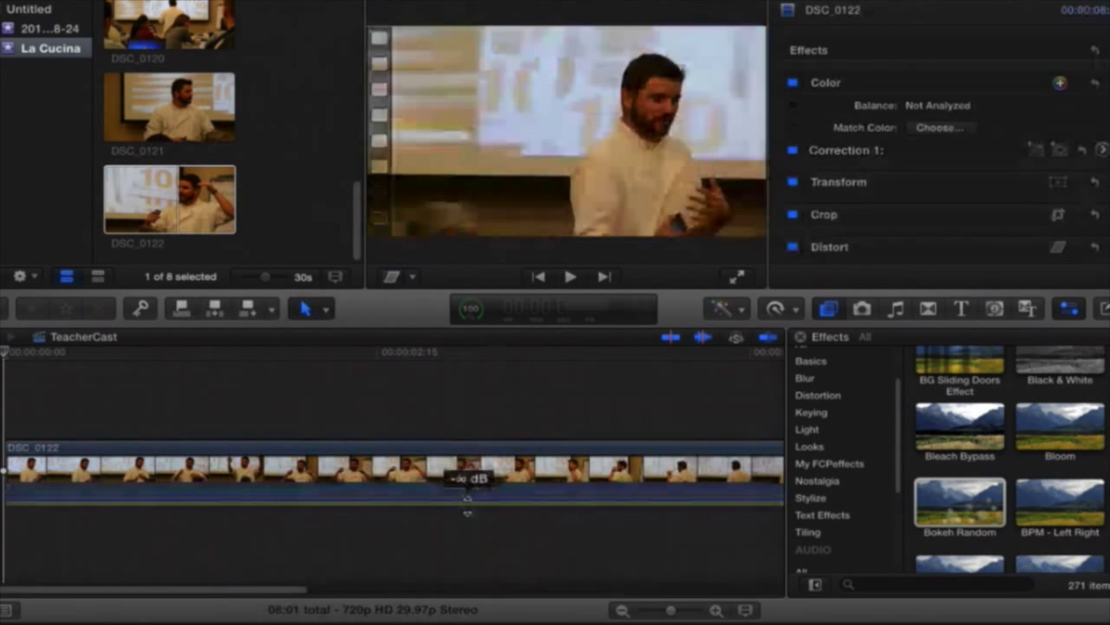
pyautogui.click(4, 358)
pyautogui.moveTo(4, 357)
pyautogui.mouseDown()
pyautogui.moveTo(376, 366)
pyautogui.moveTo(2, 375)
pyautogui.mouseUp()
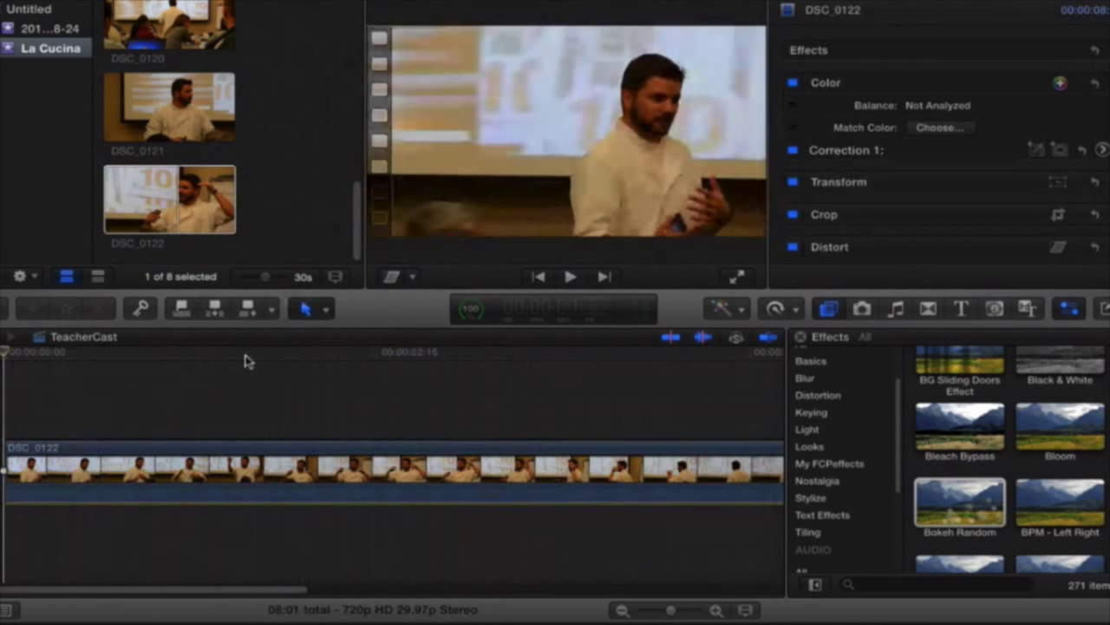
# Step: Trim away the left half of the DSC_0122 picture and play the clip from the beginning to check the framing
pyautogui.click(238, 473)
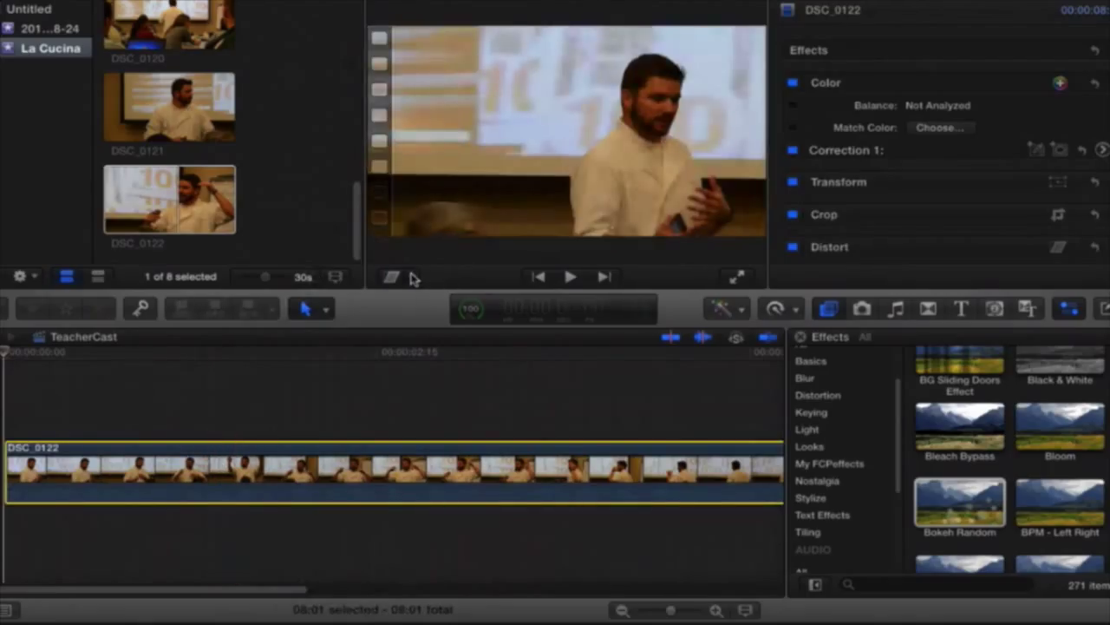
pyautogui.click(391, 276)
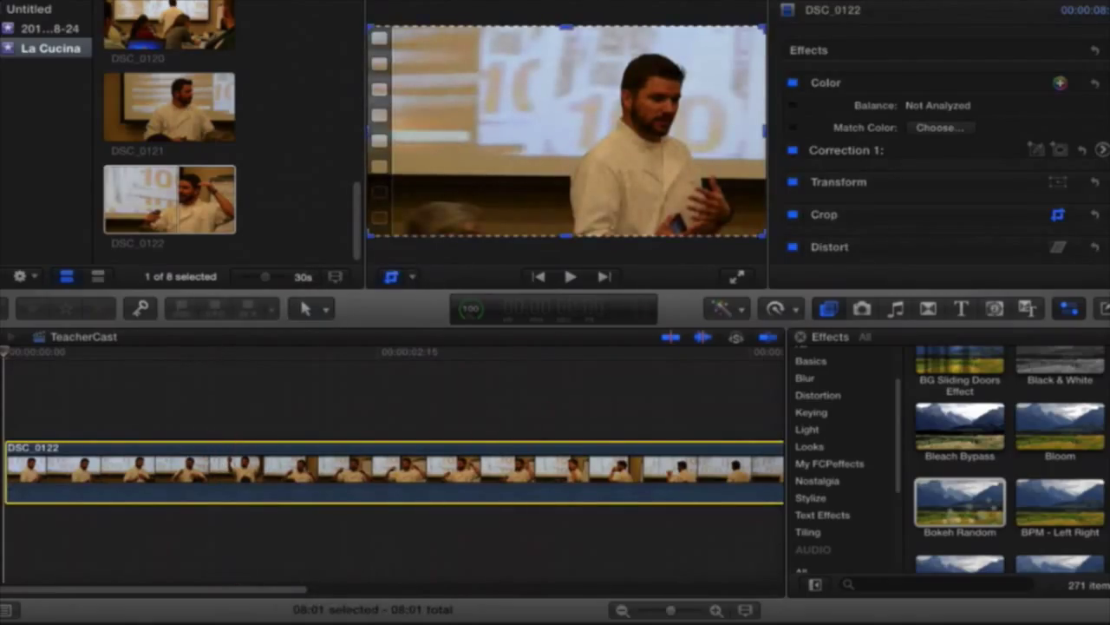
pyautogui.moveTo(404, 129); pyautogui.dragTo(573, 128)
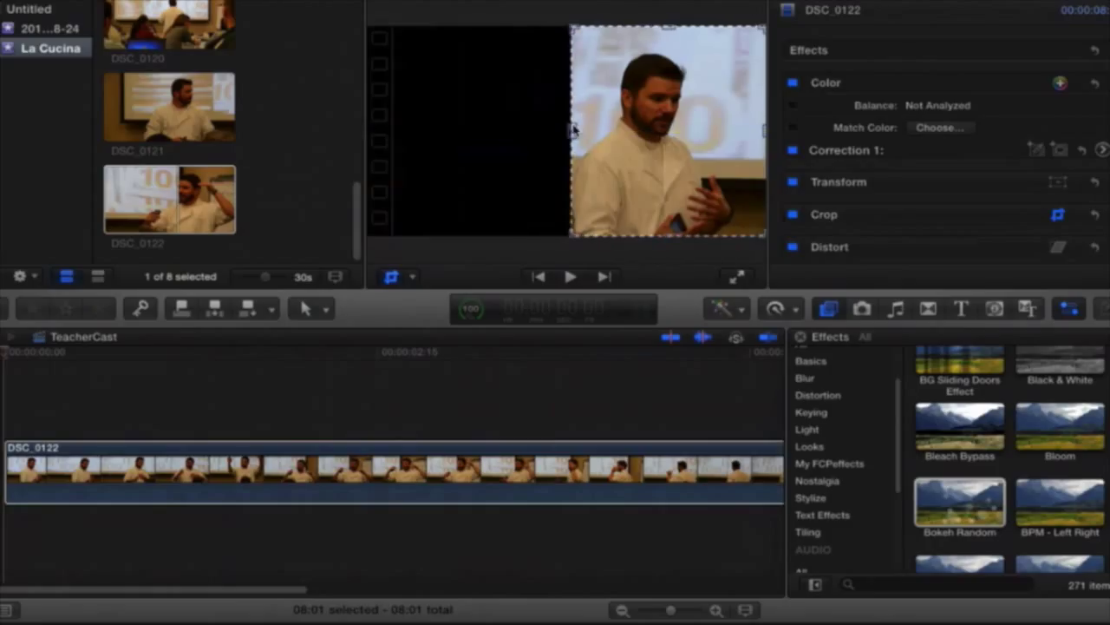
pyautogui.click(7, 351)
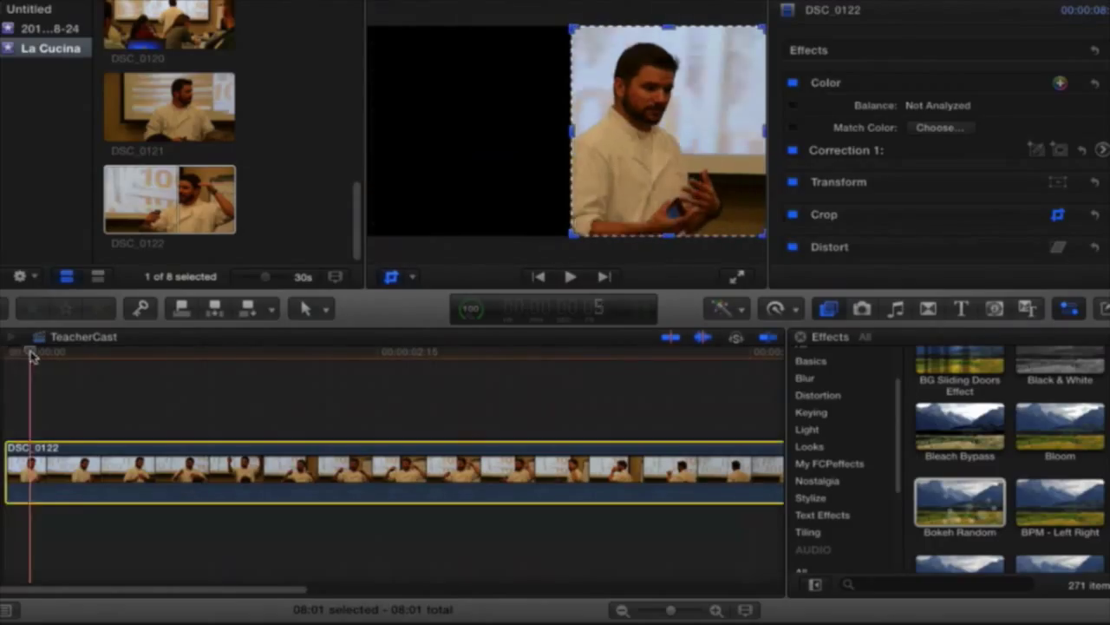
pyautogui.press('space')
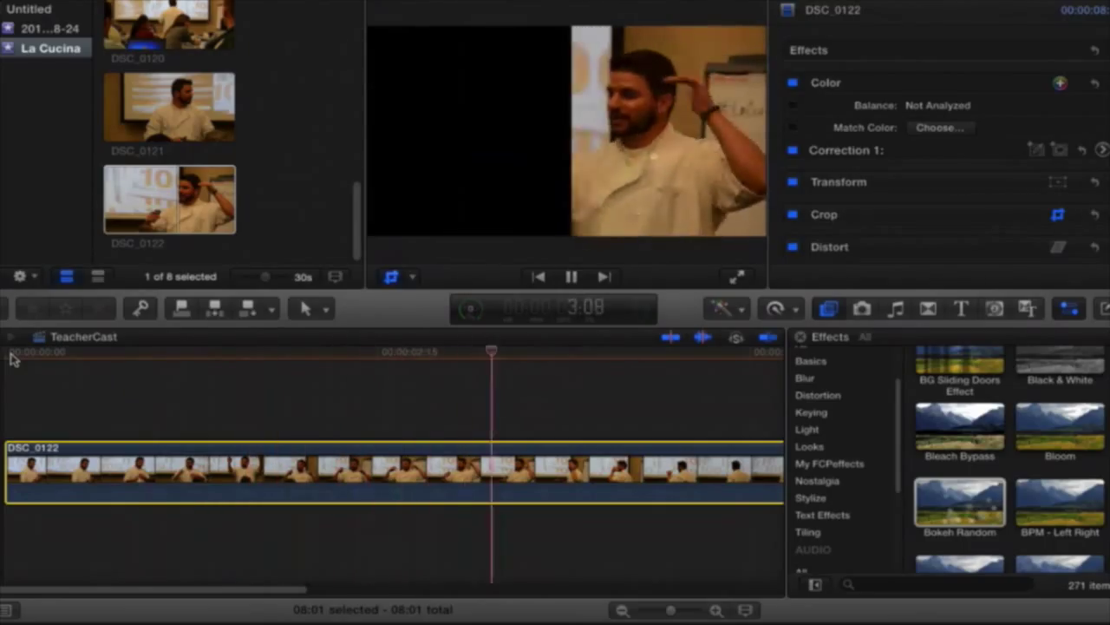
pyautogui.press('space')
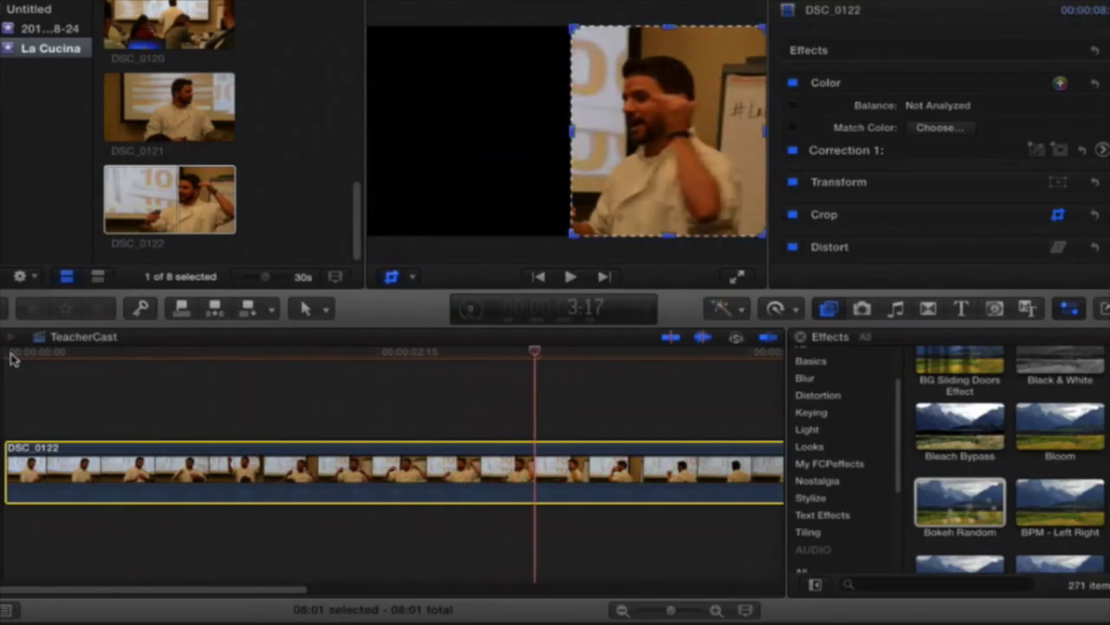
# Step: Connect the GOPR0458 clip above DSC_0122, aligned with the start of the TeacherCast timeline
pyautogui.moveTo(357, 238); pyautogui.dragTo(357, 111)
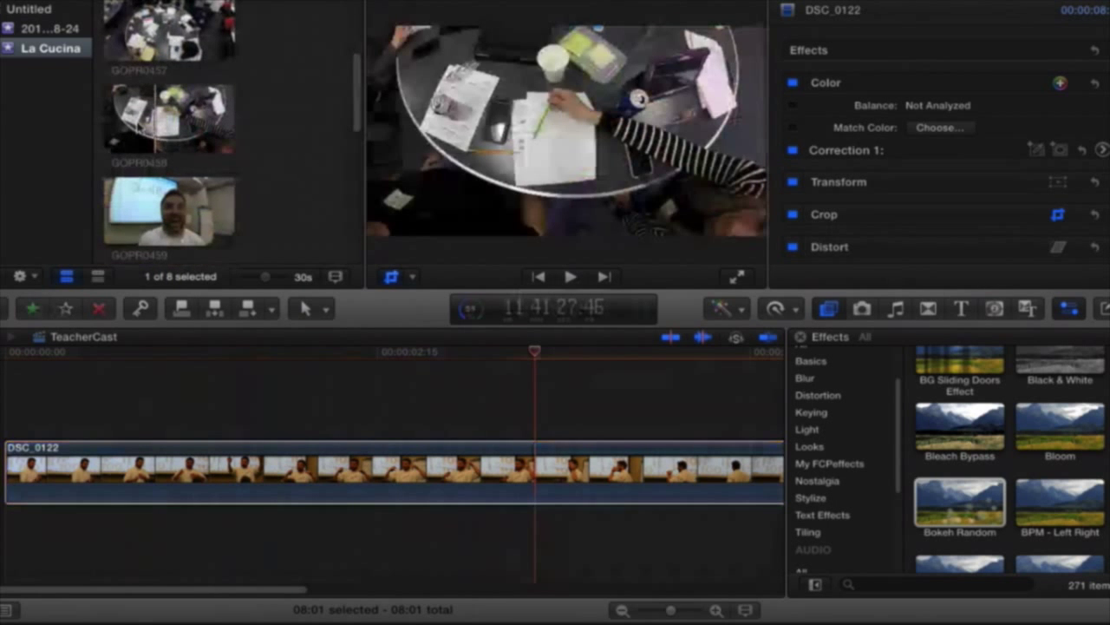
pyautogui.click(169, 123)
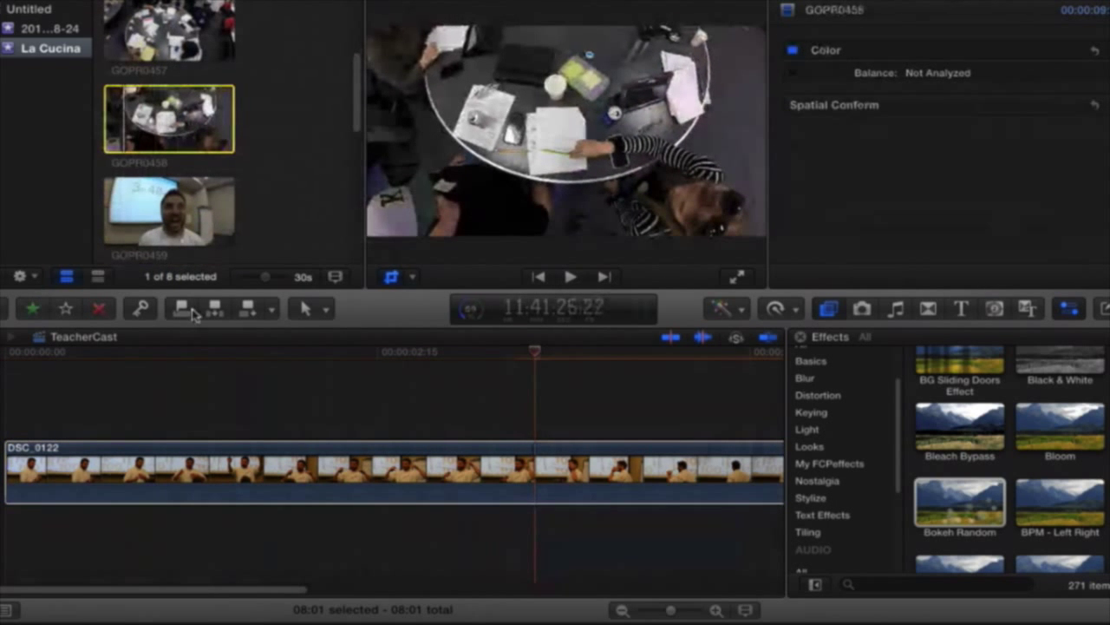
pyautogui.moveTo(193, 314); pyautogui.dragTo(11, 407)
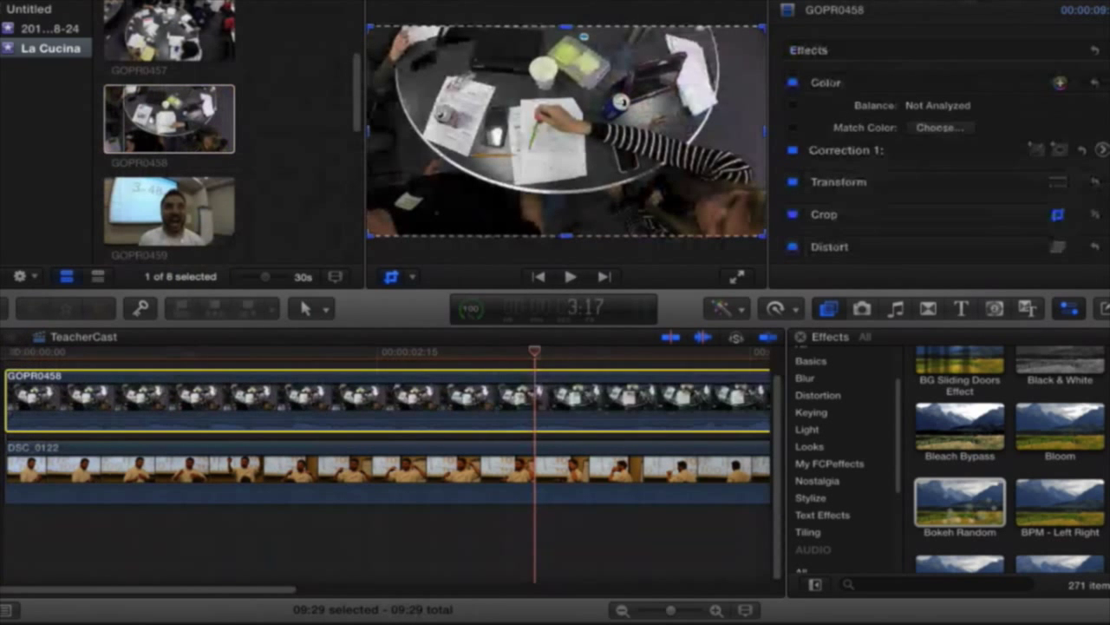
# Step: Trim the right third and a strip of about one fifth off the left side of the GOPR0458 picture
pyautogui.click(737, 133)
pyautogui.moveTo(764, 131); pyautogui.dragTo(640, 132)
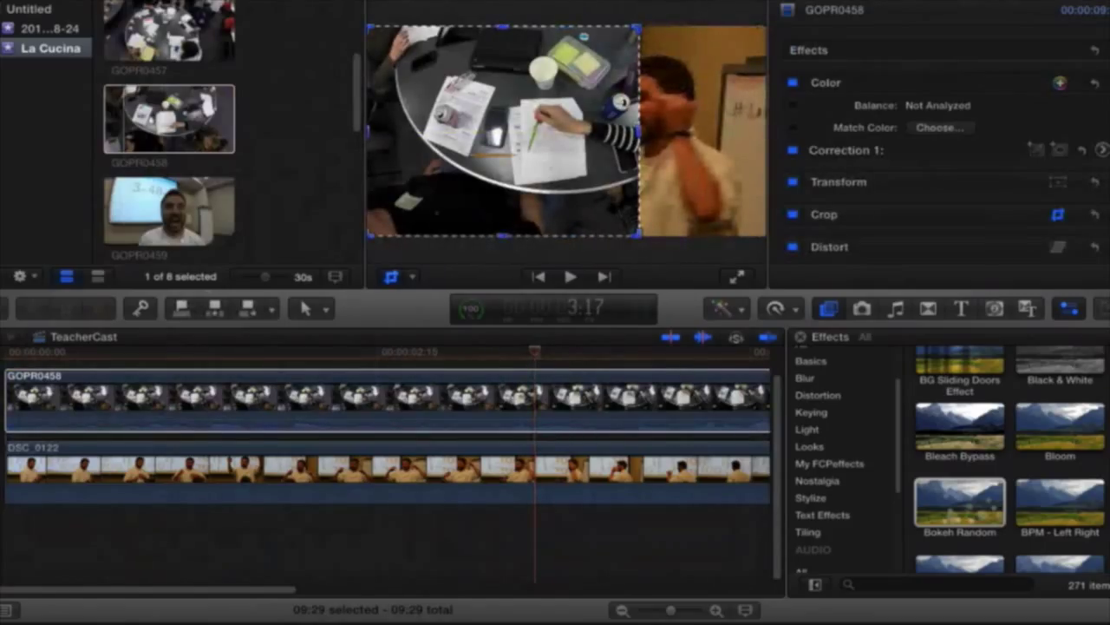
pyautogui.moveTo(375, 137); pyautogui.dragTo(451, 135)
pyautogui.click(736, 15)
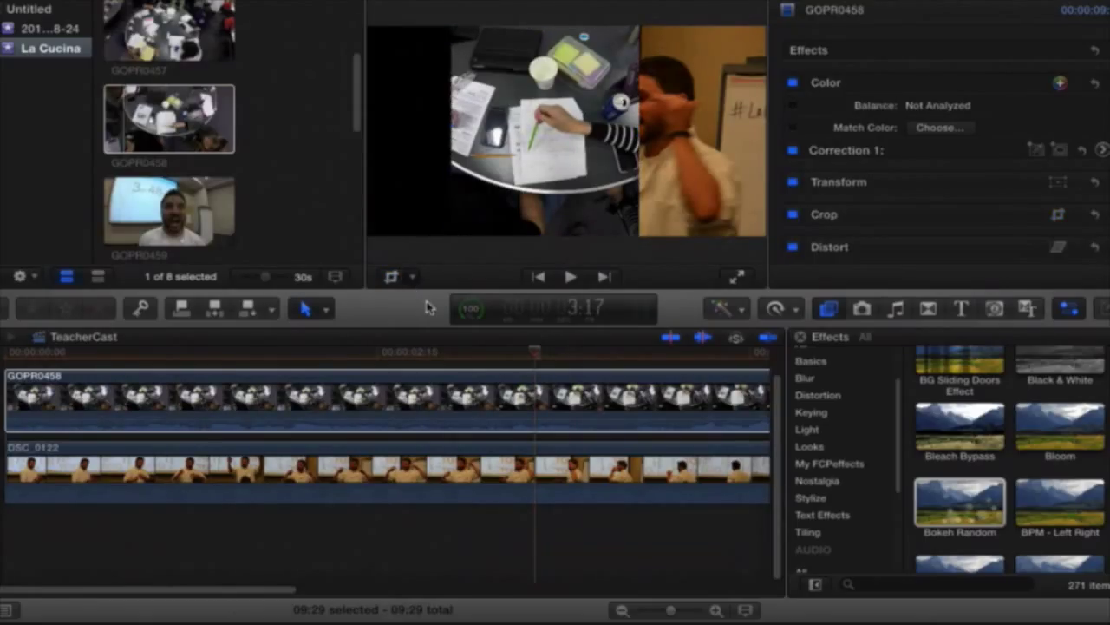
# Step: Transform the trimmed GOPR0458 picture by shifting it into the empty left half of the frame beside DSC_0122
pyautogui.hotkey('shift', 't')
pyautogui.moveTo(566, 130); pyautogui.dragTo(492, 132)
pyautogui.click(736, 2)
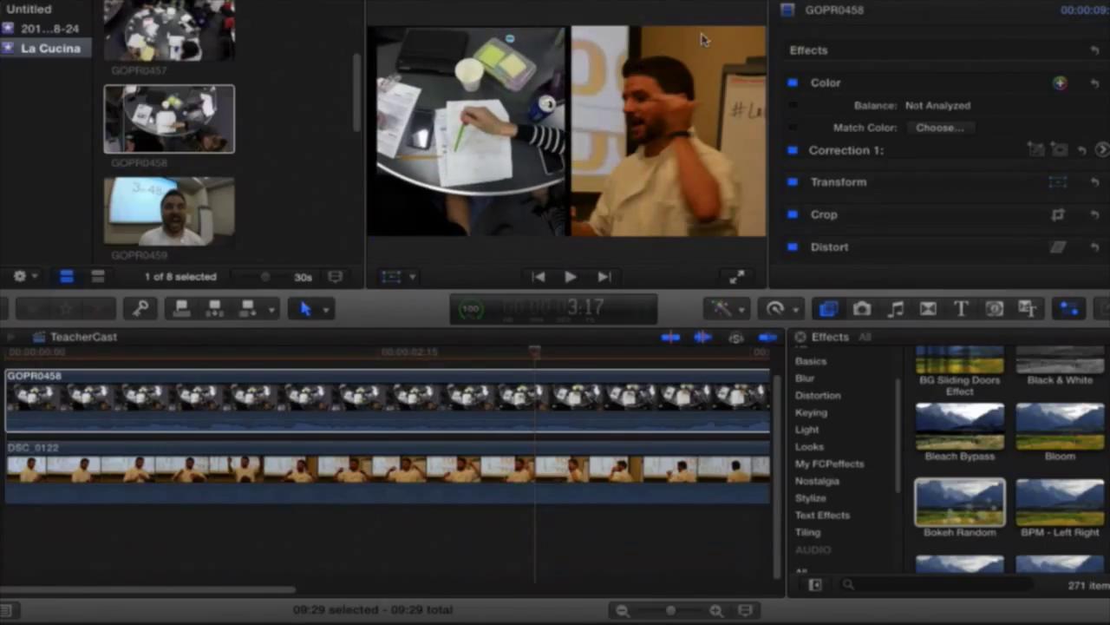
# Step: Play the timeline from the beginning to check the side-by-side GOPR0458 and DSC_0122 layout
pyautogui.click(92, 397)
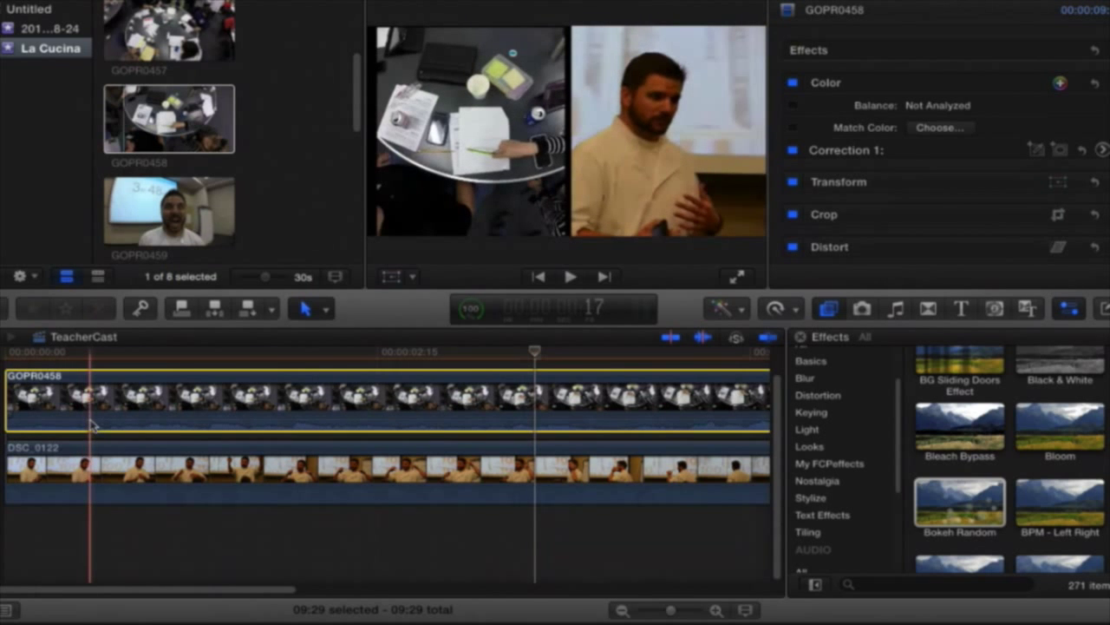
pyautogui.click(6, 354)
pyautogui.press('space')
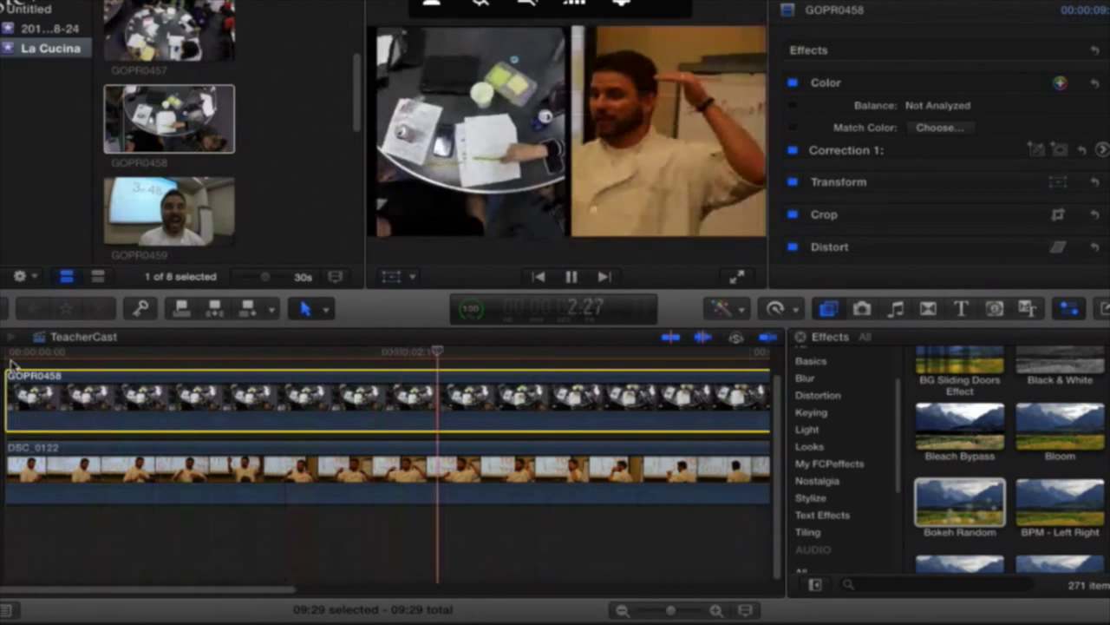
pyautogui.press('space')
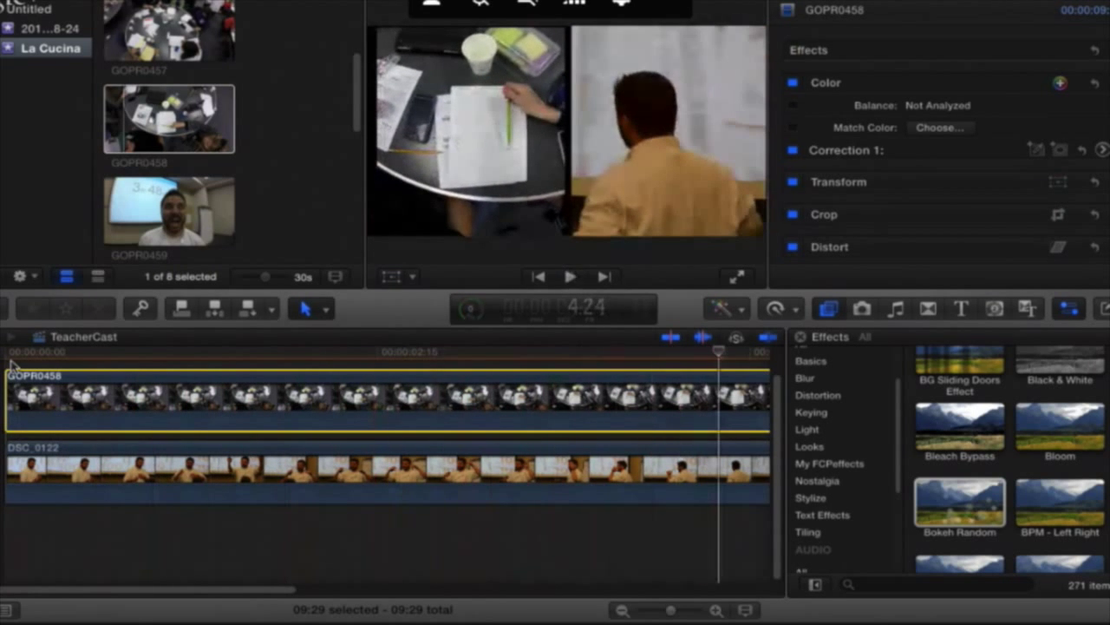
# Step: Connect the marked 19-frame section of GOPR0459 above GOPR0458, shortly after the start of the timeline
pyautogui.moveTo(779, 432); pyautogui.dragTo(776, 384)
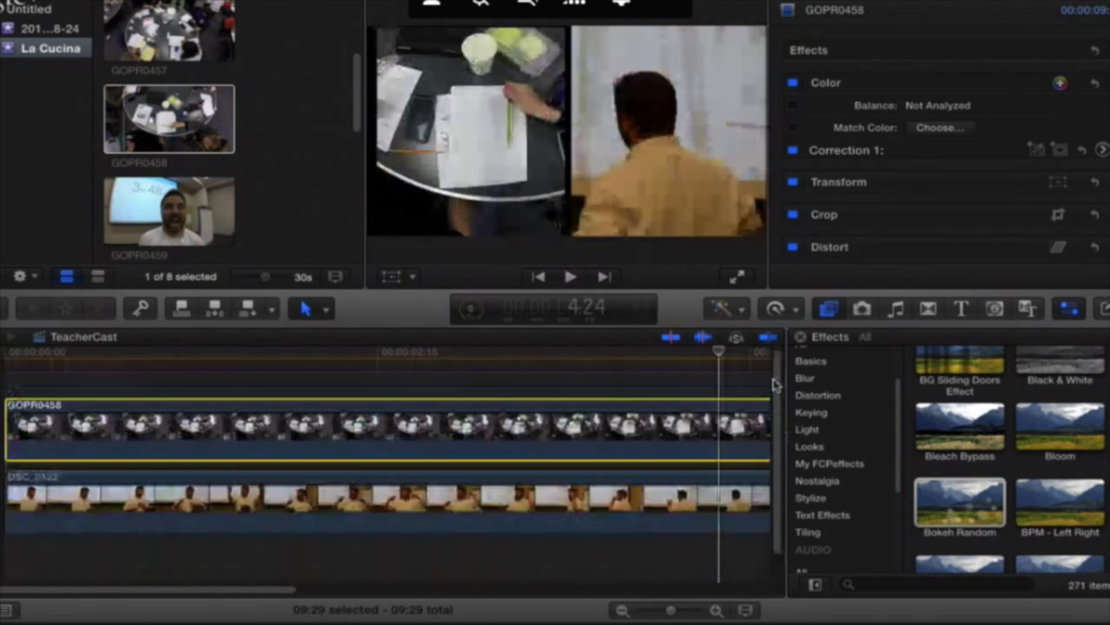
pyautogui.click(158, 217)
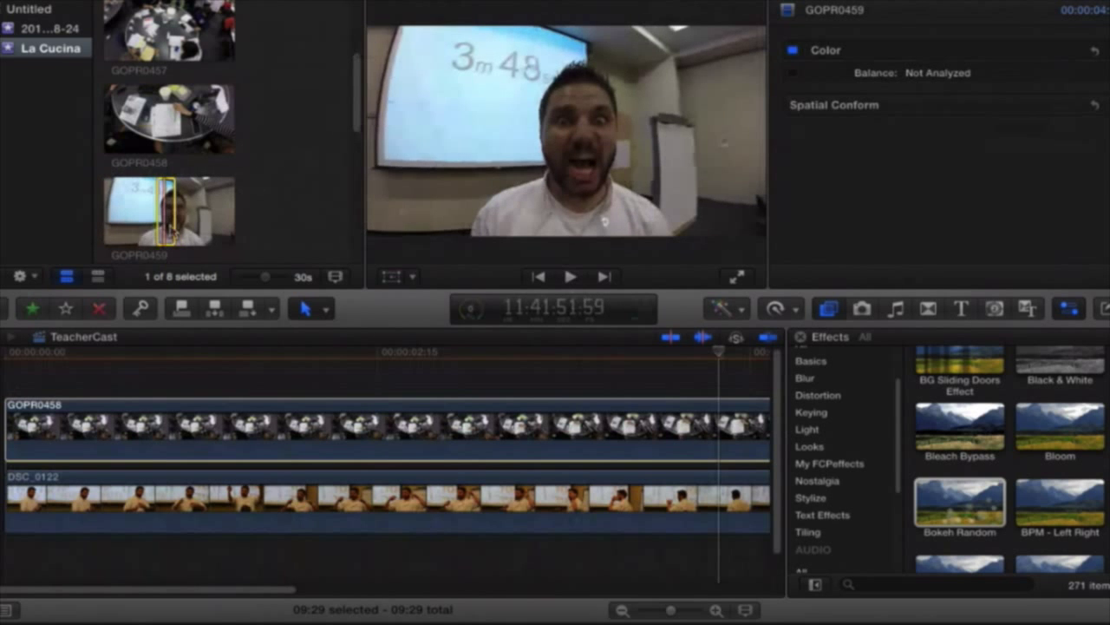
pyautogui.moveTo(159, 212); pyautogui.dragTo(114, 375)
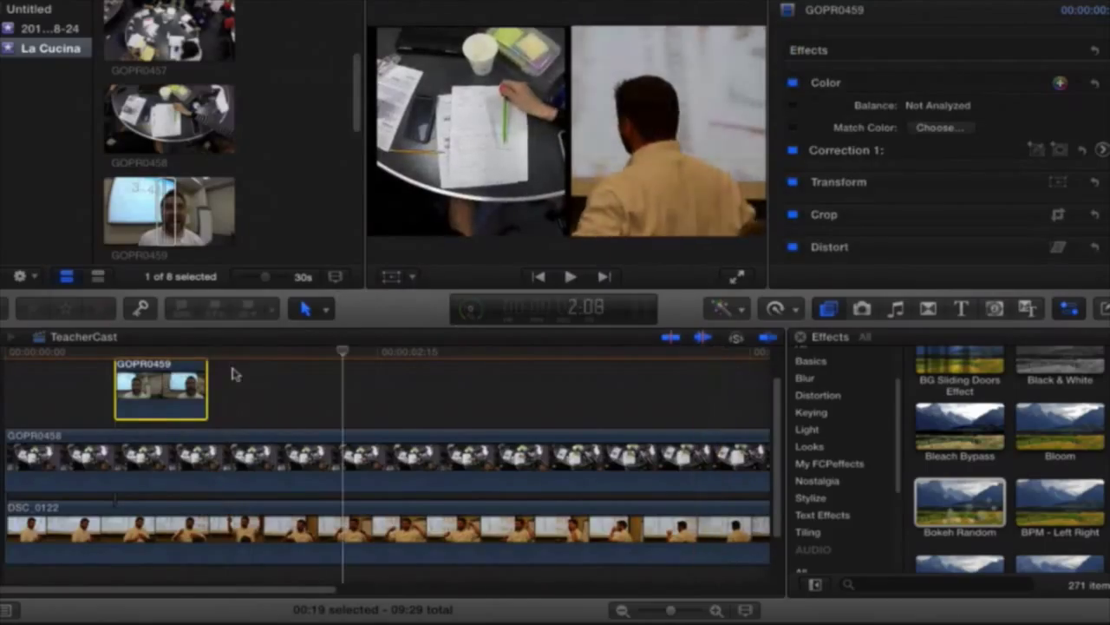
# Step: Park the playhead at 1:01 over the GOPR0459 clip and enable its on-screen Transform controls
pyautogui.click(159, 351)
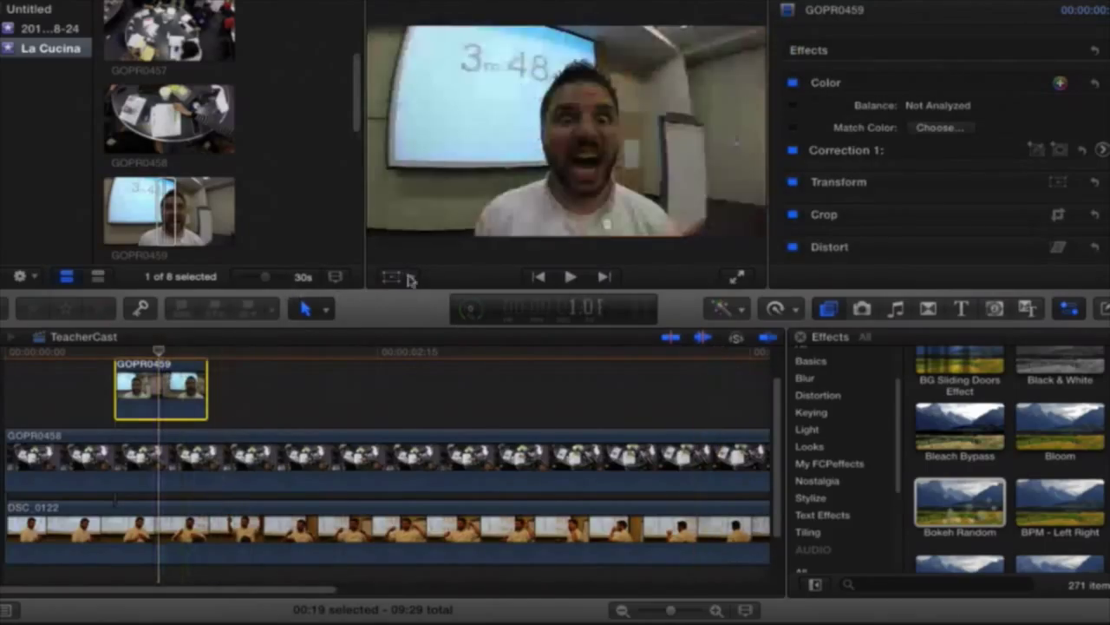
pyautogui.click(393, 277)
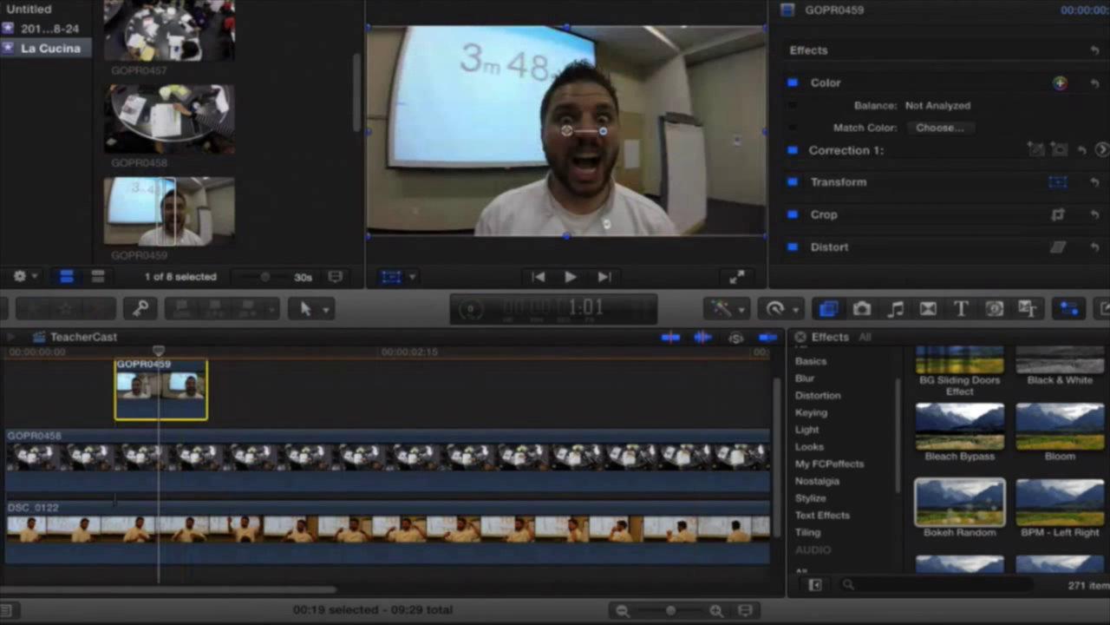
pyautogui.click(606, 223)
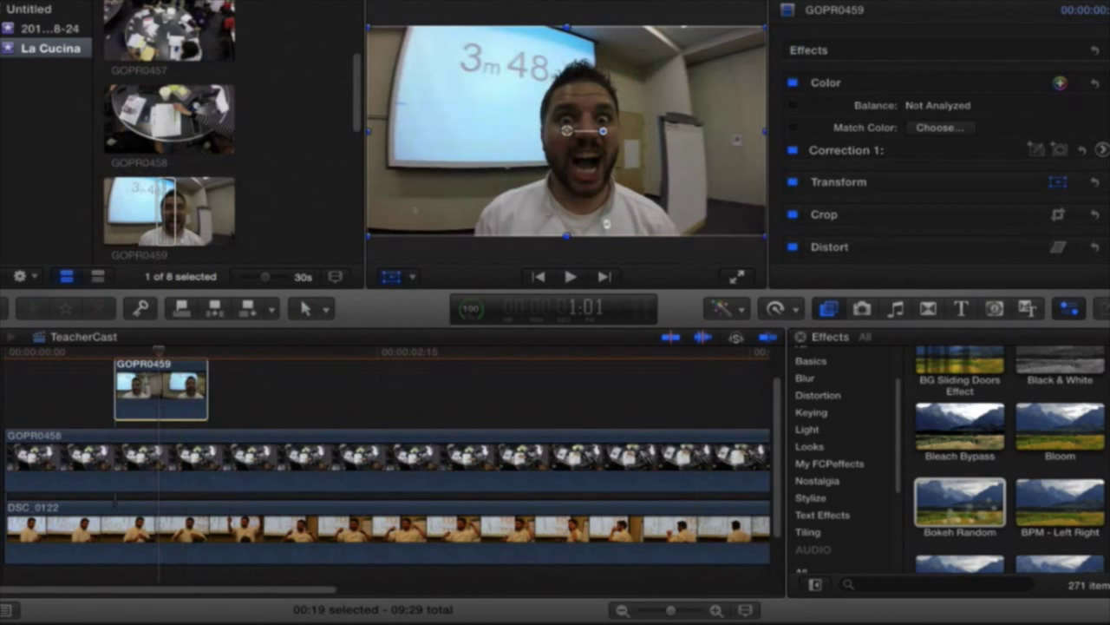
pyautogui.moveTo(567, 130); pyautogui.dragTo(512, 172)
pyautogui.click(684, 62)
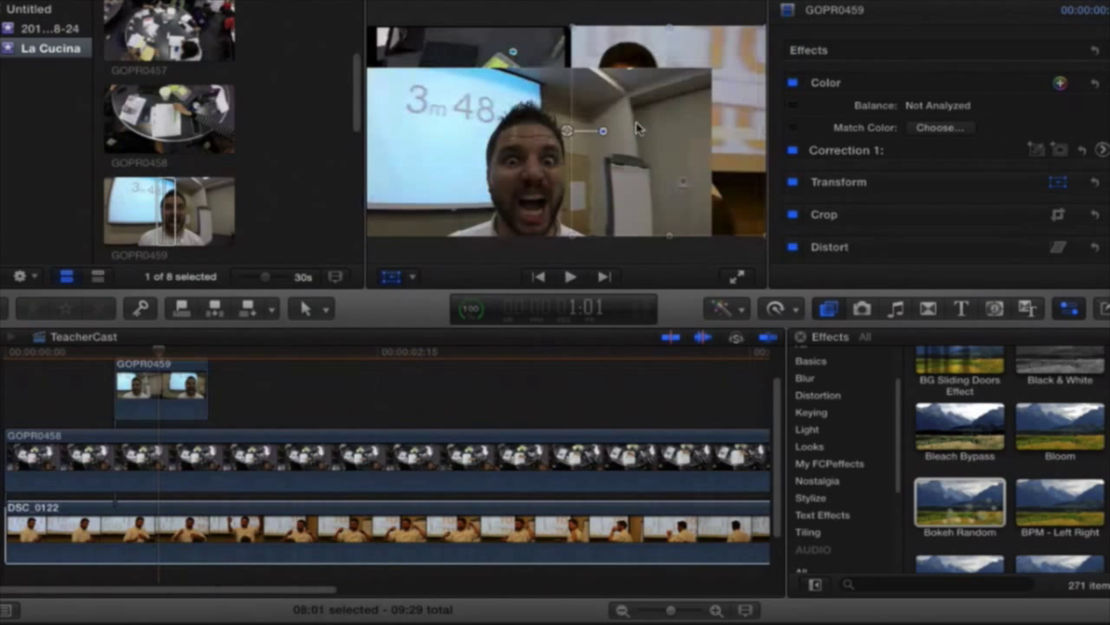
pyautogui.click(580, 161)
pyautogui.click(526, 173)
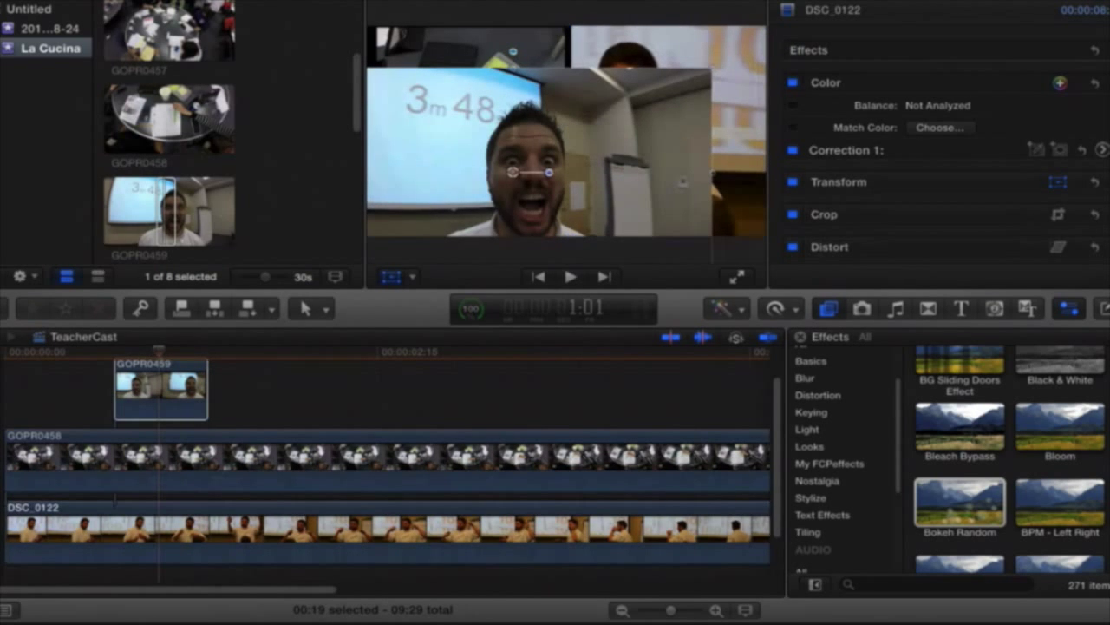
pyautogui.click(719, 75)
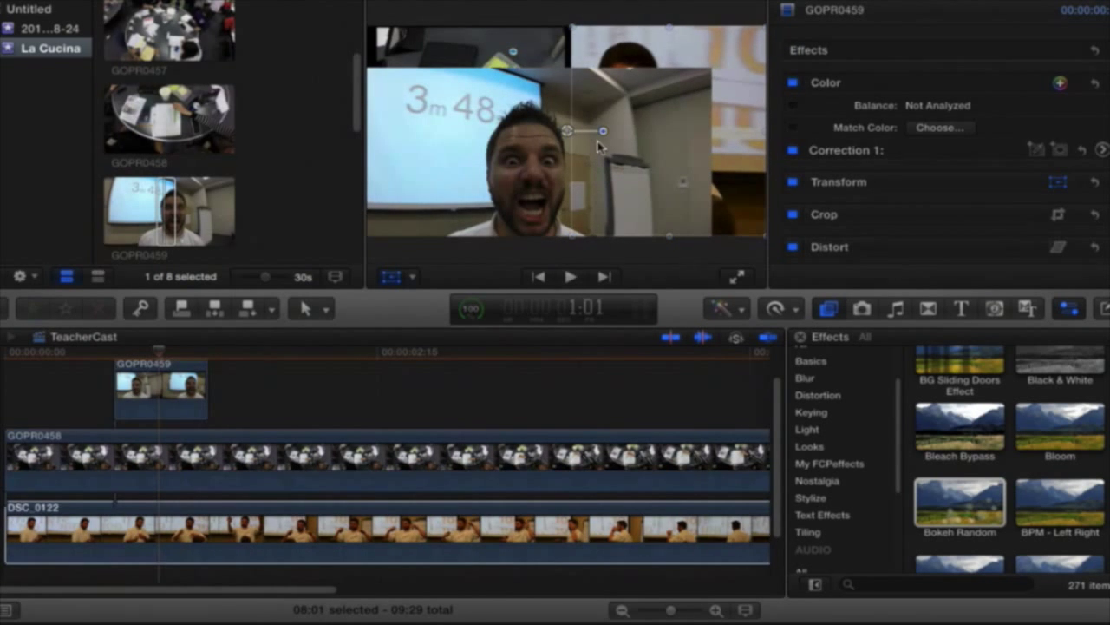
pyautogui.click(154, 373)
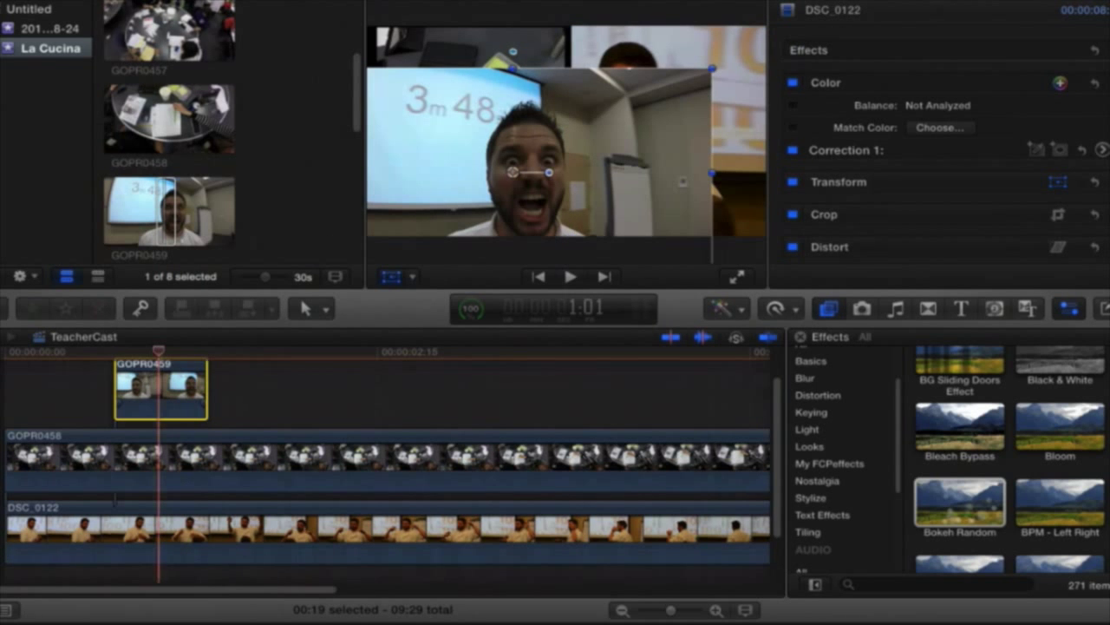
pyautogui.moveTo(512, 172); pyautogui.dragTo(574, 130)
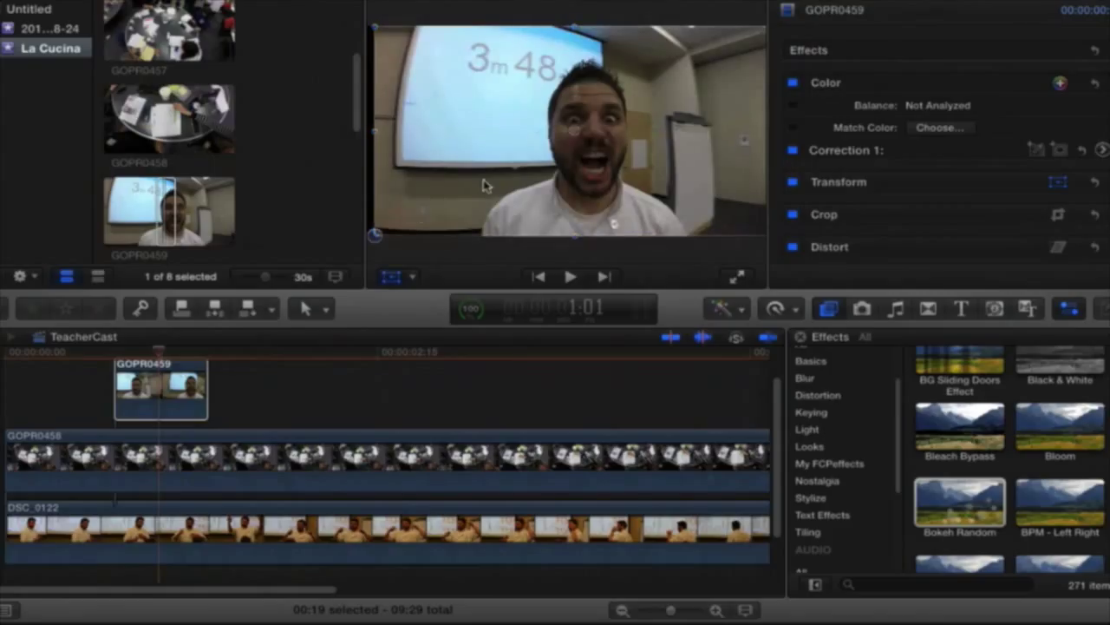
# Step: Scale the GOPR0459 picture down to about a quarter of the frame width and place it in the frame's lower-left corner
pyautogui.moveTo(516, 168); pyautogui.dragTo(419, 207)
pyautogui.moveTo(576, 129)
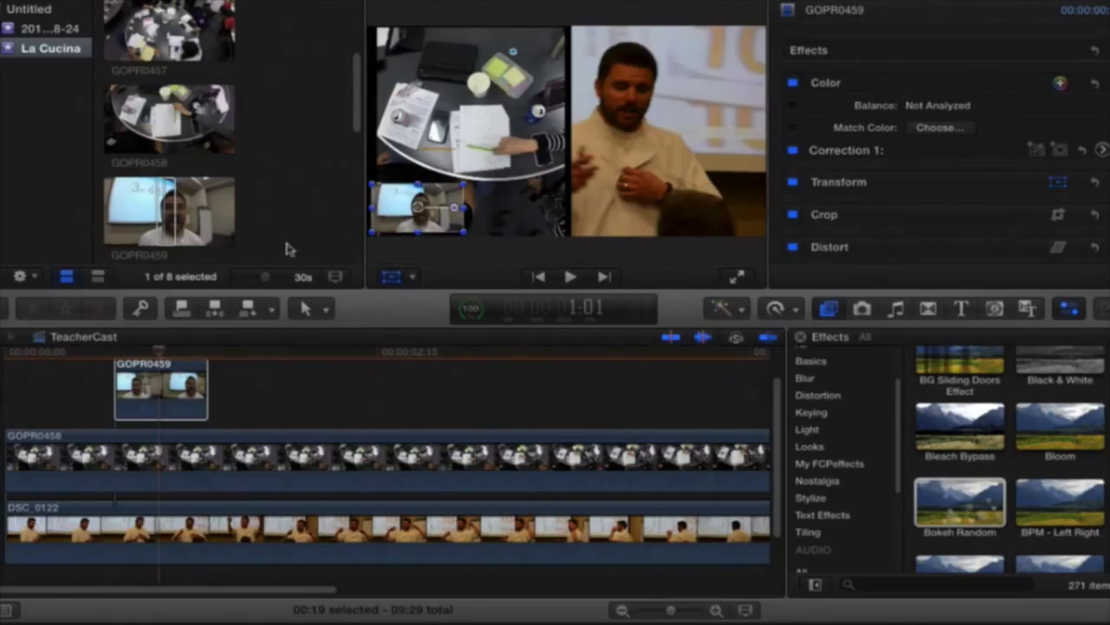
# Step: Retime the GOPR0459 clip to slow motion at 50%, then stretch it further to 17% speed
pyautogui.click(165, 379)
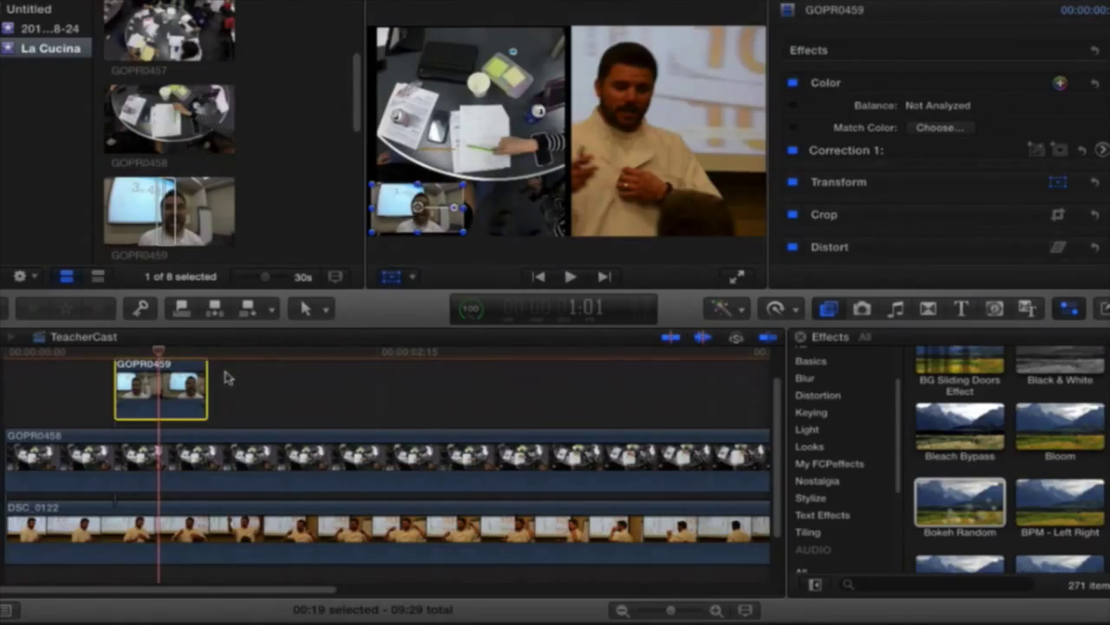
pyautogui.click(787, 310)
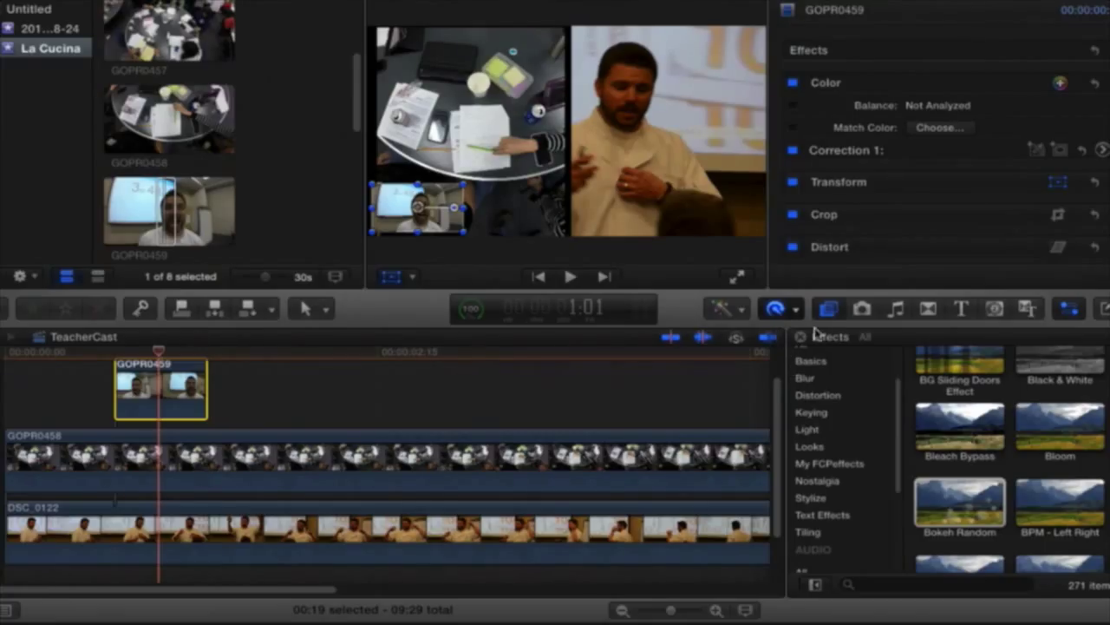
pyautogui.click(858, 382)
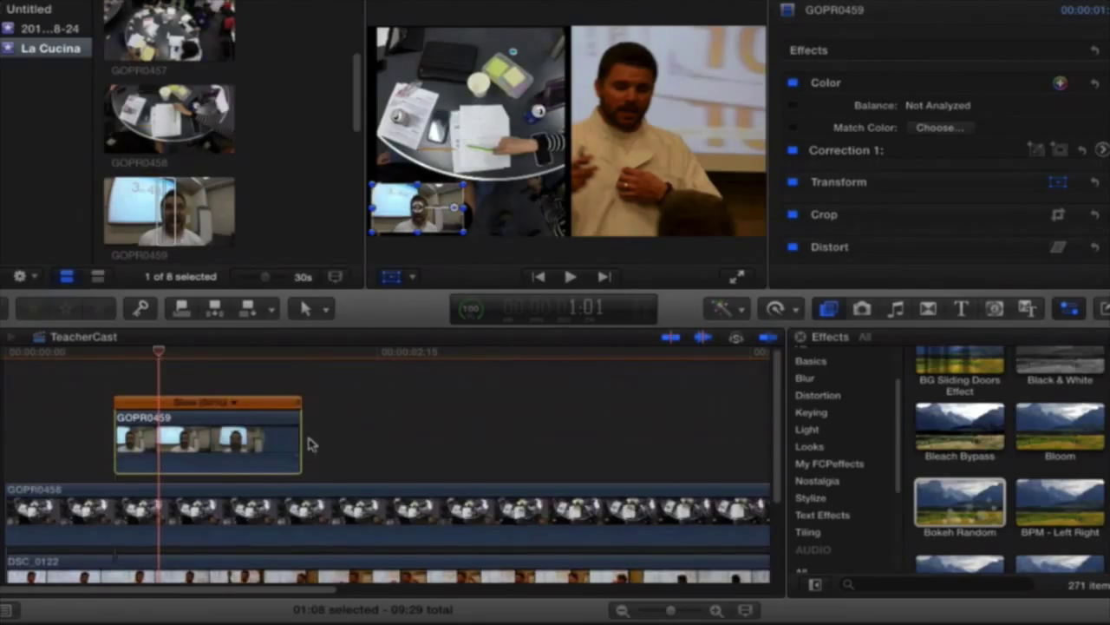
pyautogui.moveTo(297, 413); pyautogui.dragTo(677, 418)
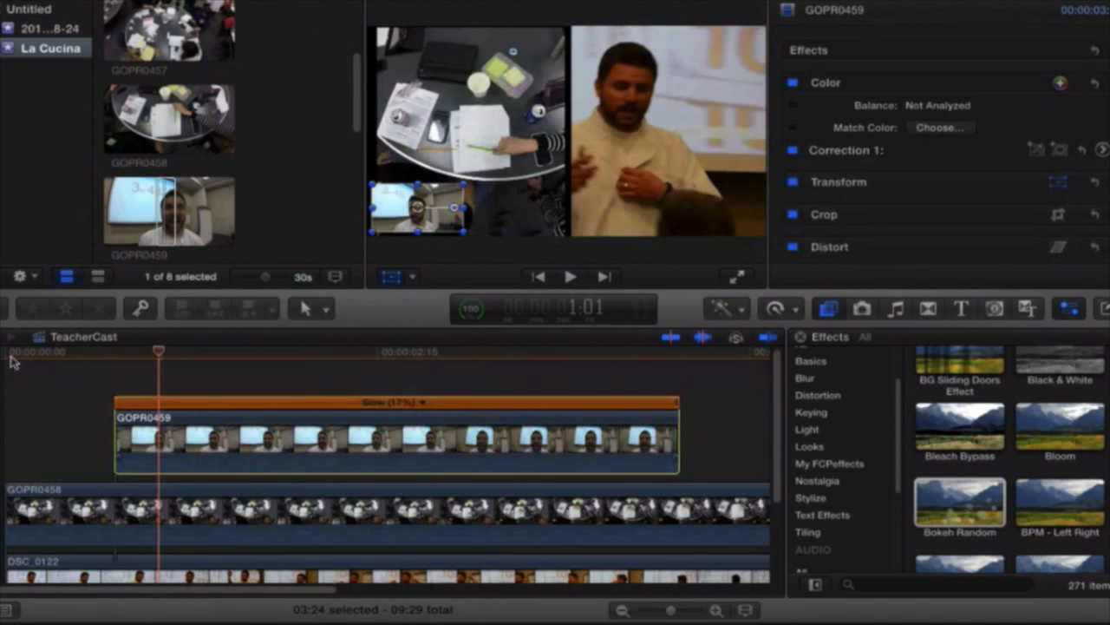
# Step: Play the timeline from the beginning to check the slowed picture-in-picture clip
pyautogui.press('space')
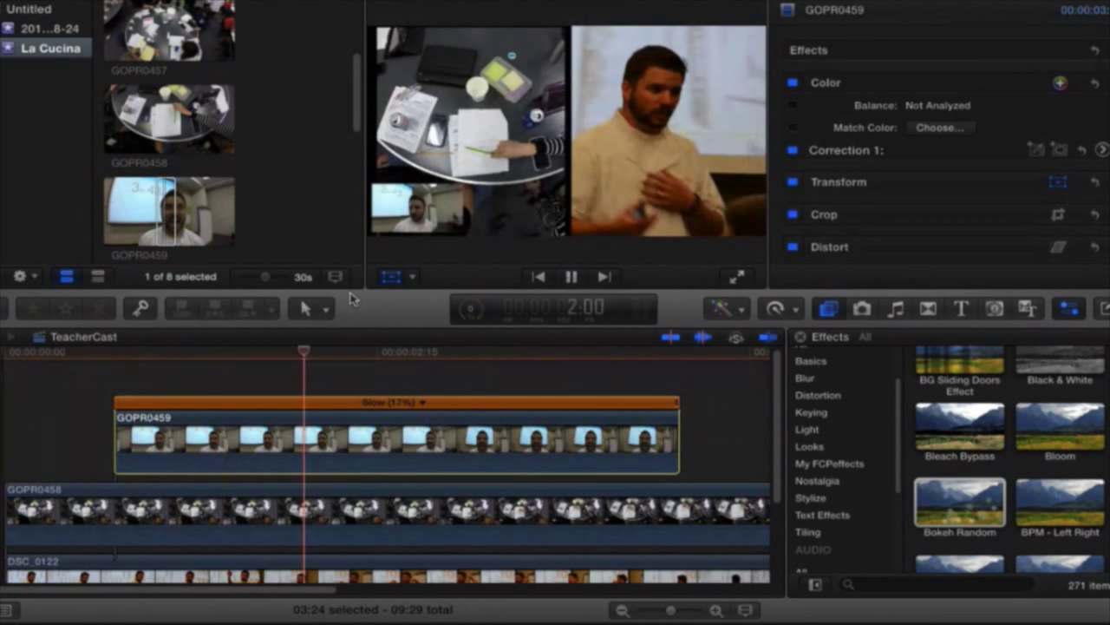
pyautogui.press('space')
pyautogui.moveTo(390, 358); pyautogui.dragTo(4, 365)
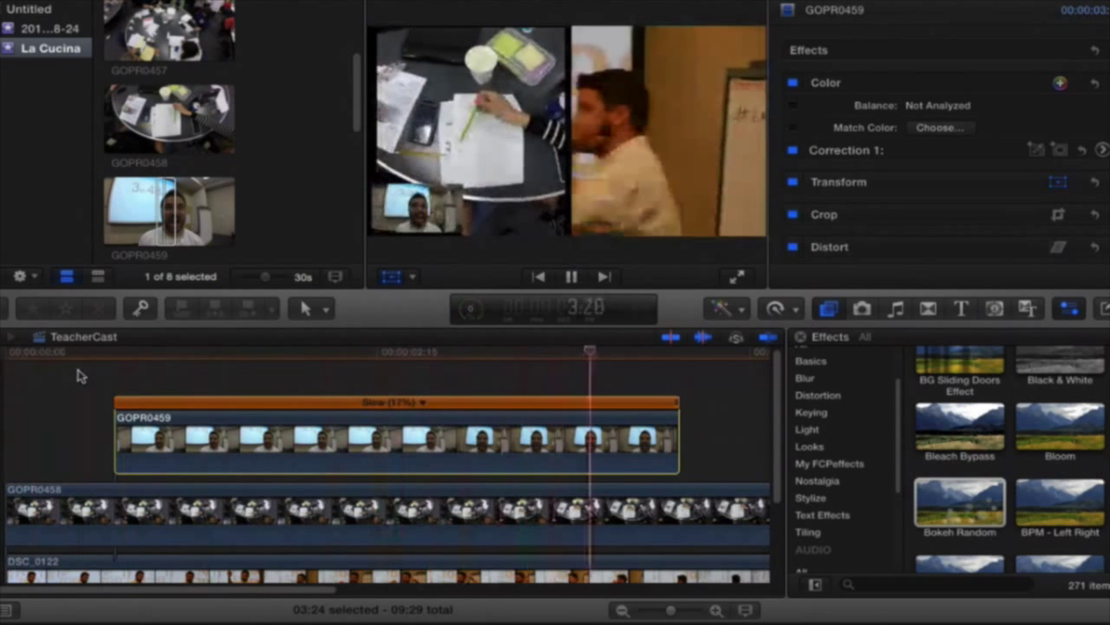
pyautogui.press('space')
# Step: Park the playhead at 1:22 and move the small GOPR0459 picture slightly up and right from the frame's corner
pyautogui.hscroll(2, 242, 411)
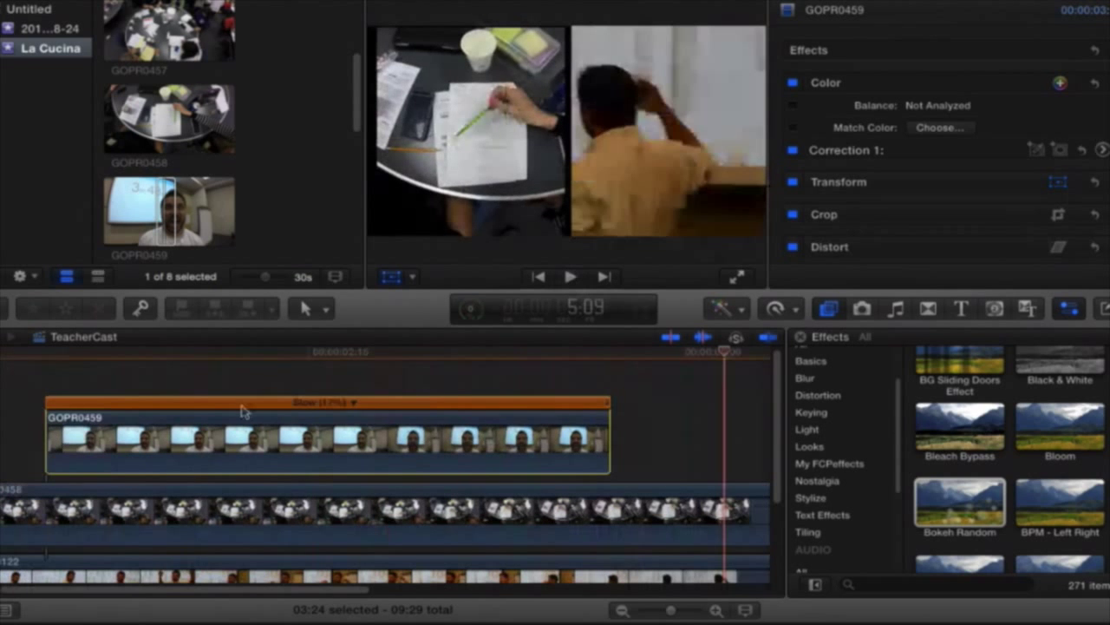
pyautogui.moveTo(724, 352); pyautogui.dragTo(208, 356)
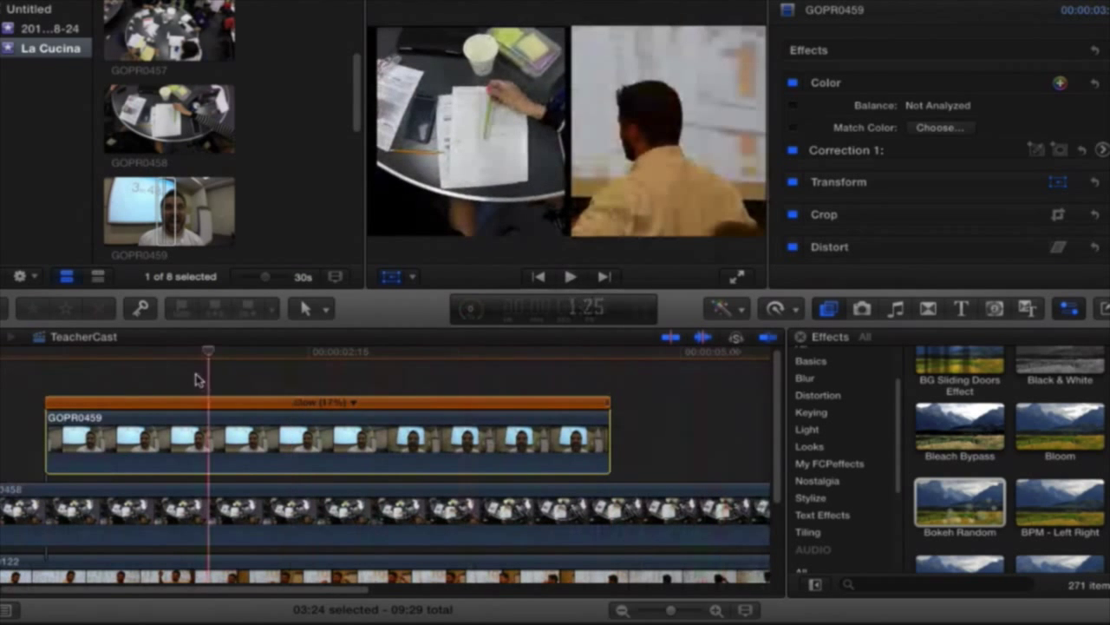
pyautogui.click(195, 379)
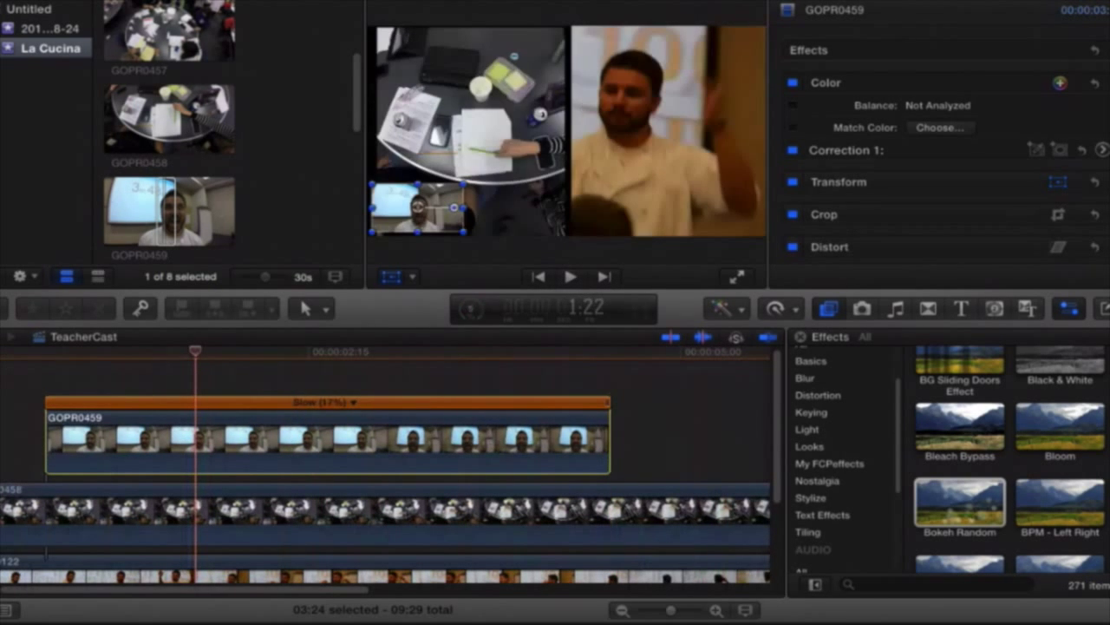
pyautogui.moveTo(420, 208); pyautogui.dragTo(438, 186)
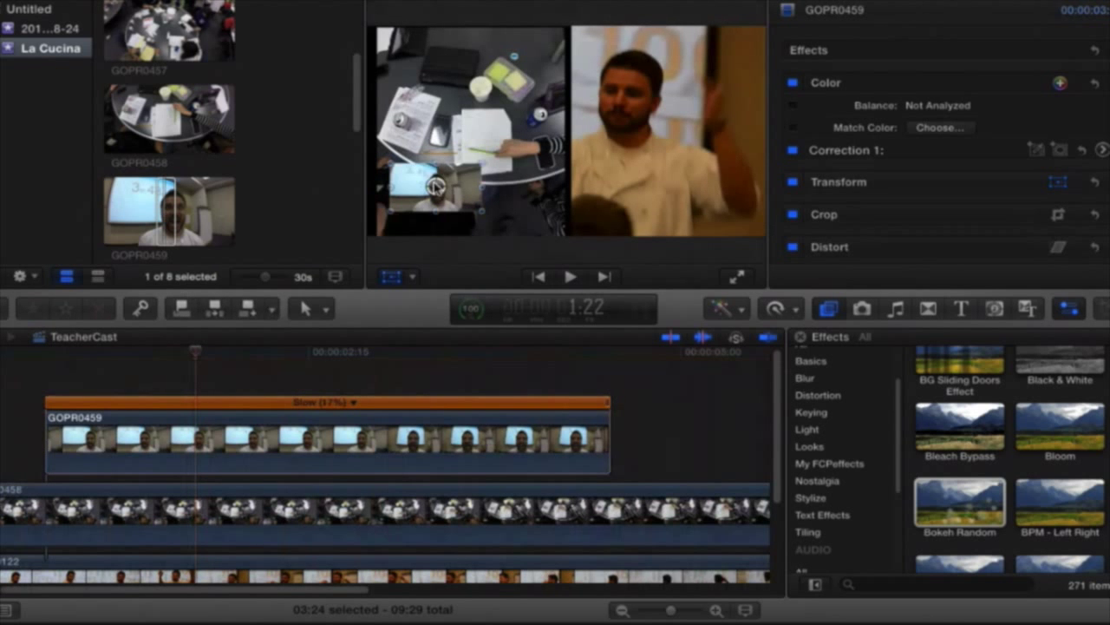
# Step: Browse the effects collection and preview Alex4D Rotate XYZ and Alex4D Extrude
pyautogui.scroll(5, 1006, 460)
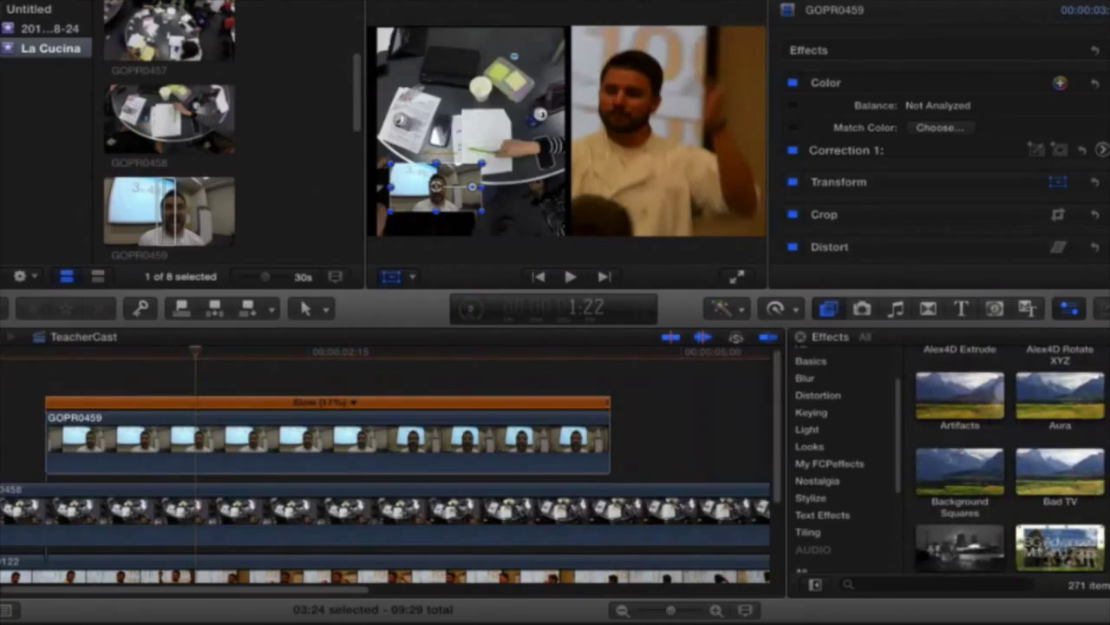
pyautogui.scroll(-10, 1010, 460)
pyautogui.scroll(12, 1010, 459)
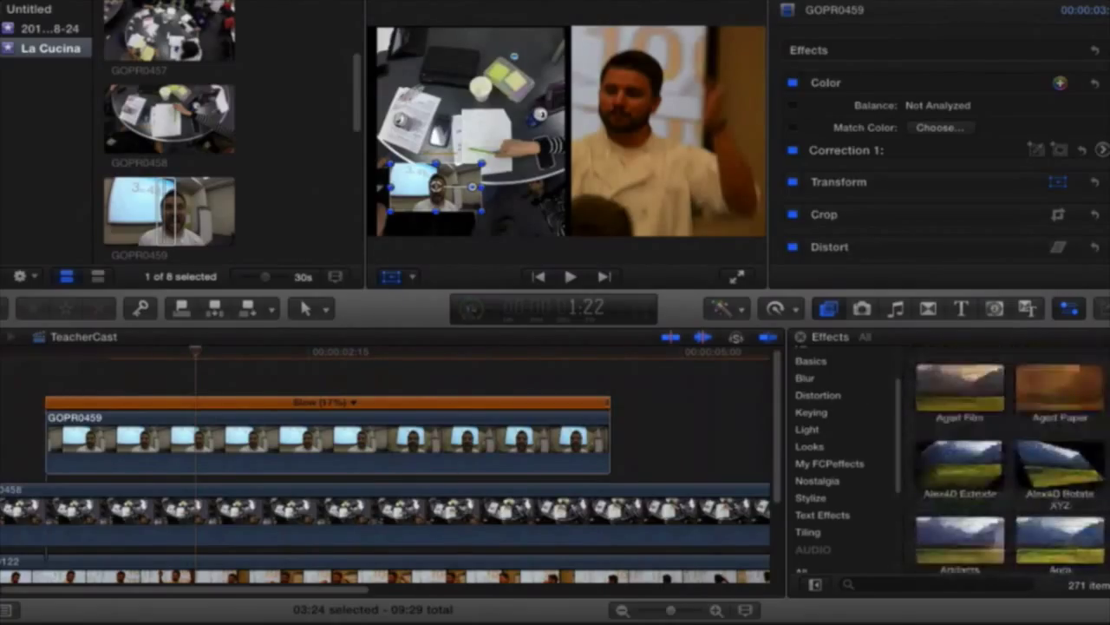
pyautogui.scroll(-1, 1007, 459)
pyautogui.click(1069, 418)
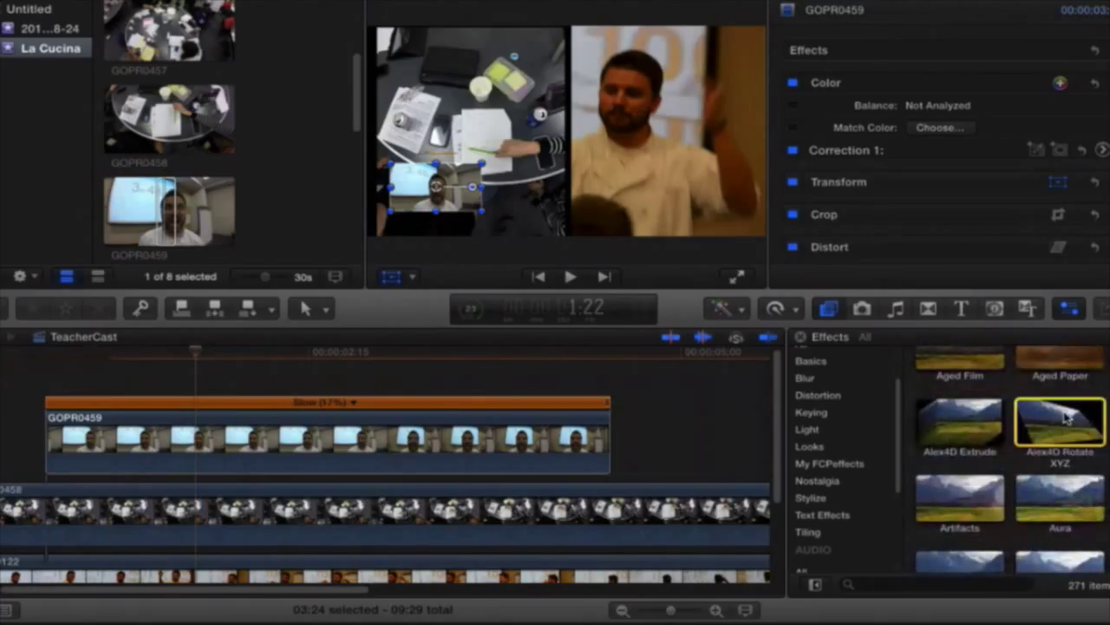
pyautogui.click(961, 431)
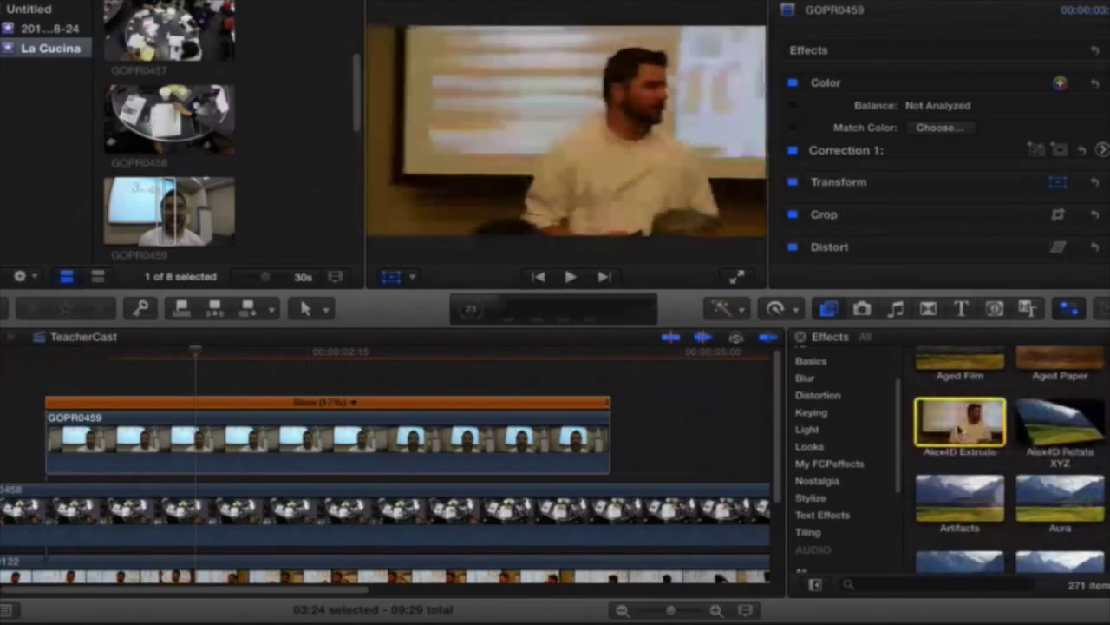
# Step: Apply the Alex4D Extrude effect to GOPR0459 and set its extrude angle to 42.4° and extrude distance to 100
pyautogui.moveTo(949, 422); pyautogui.dragTo(451, 430)
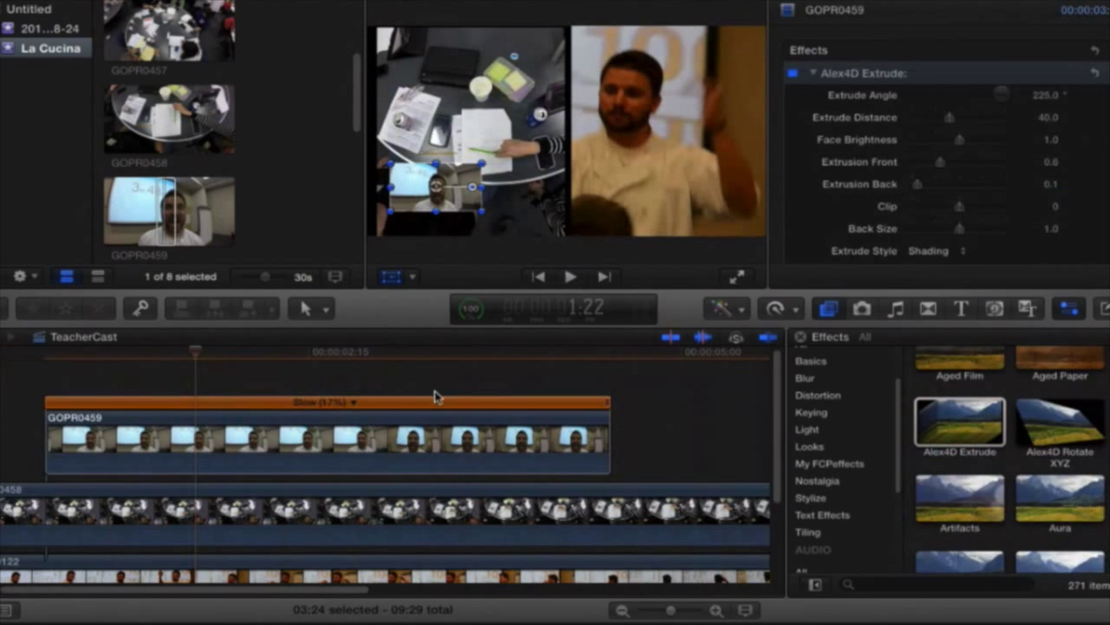
pyautogui.press('a')
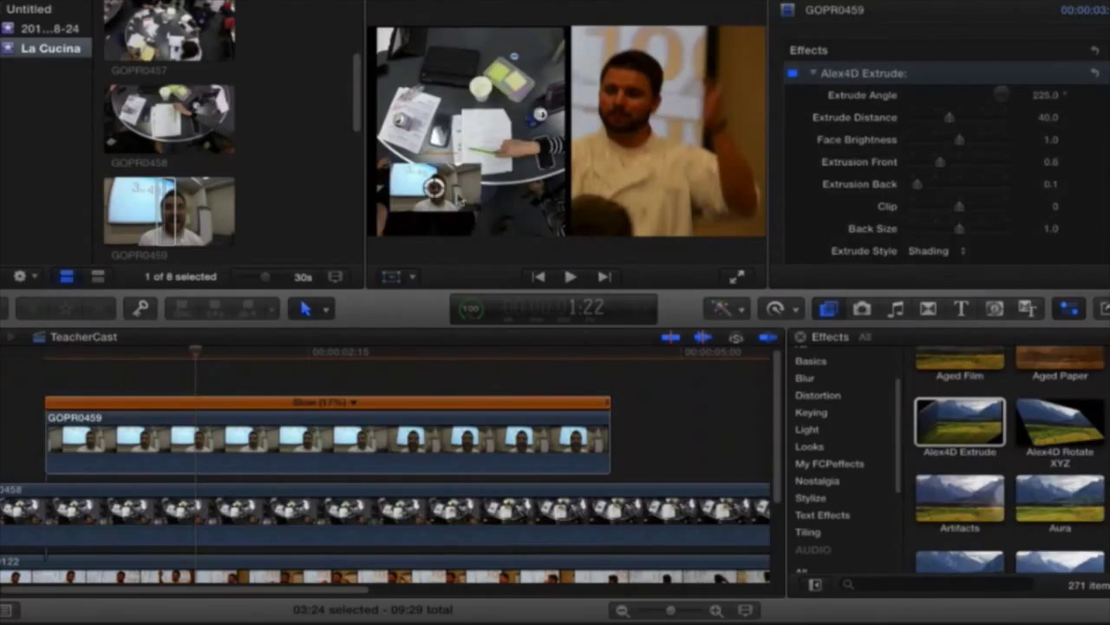
pyautogui.moveTo(434, 186)
pyautogui.mouseDown()
pyautogui.moveTo(466, 171)
pyautogui.moveTo(490, 188)
pyautogui.moveTo(438, 189)
pyautogui.mouseUp()
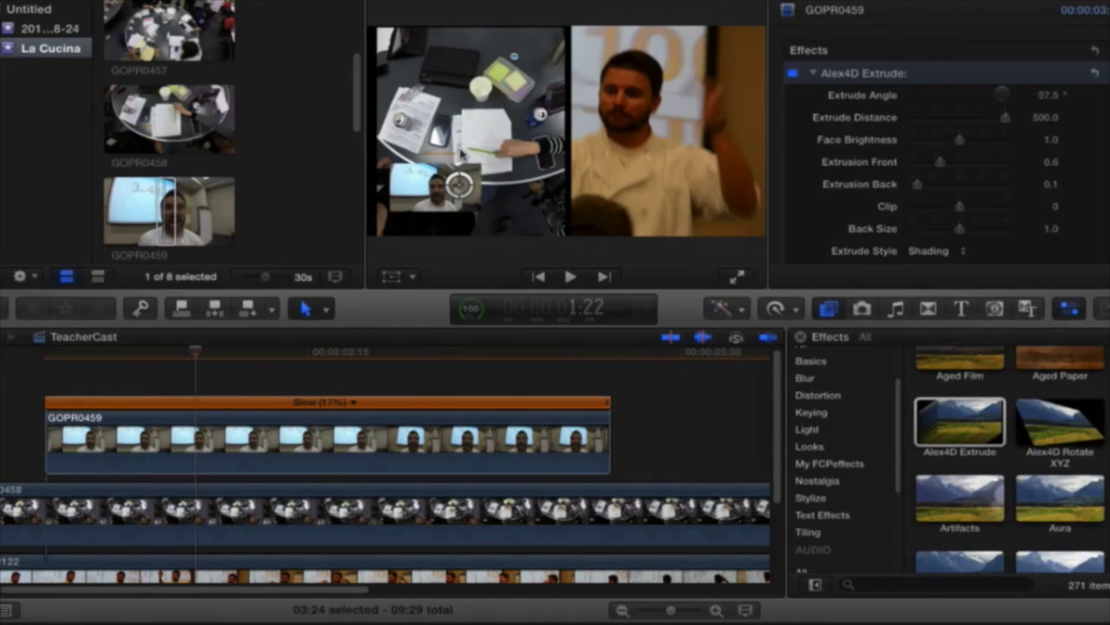
pyautogui.moveTo(462, 154)
pyautogui.mouseDown()
pyautogui.moveTo(448, 167)
pyautogui.moveTo(482, 159)
pyautogui.mouseUp()
pyautogui.click(948, 429)
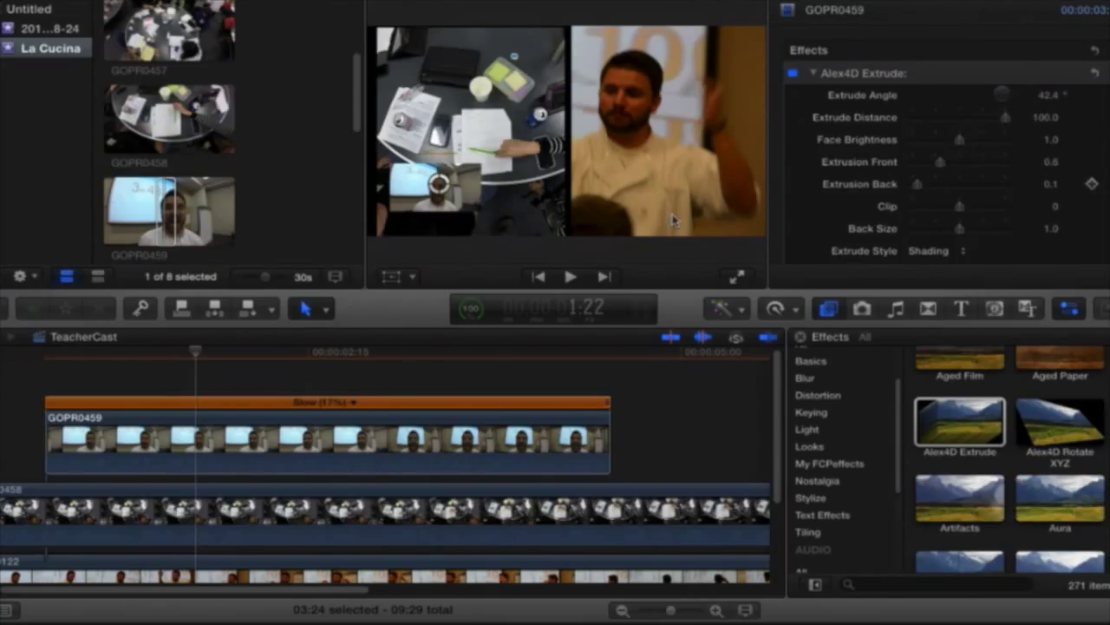
# Step: Browse the effects collection from the point masks down to the Censor, Circle Blur and Circle Mask effects
pyautogui.scroll(-1, 942, 246)
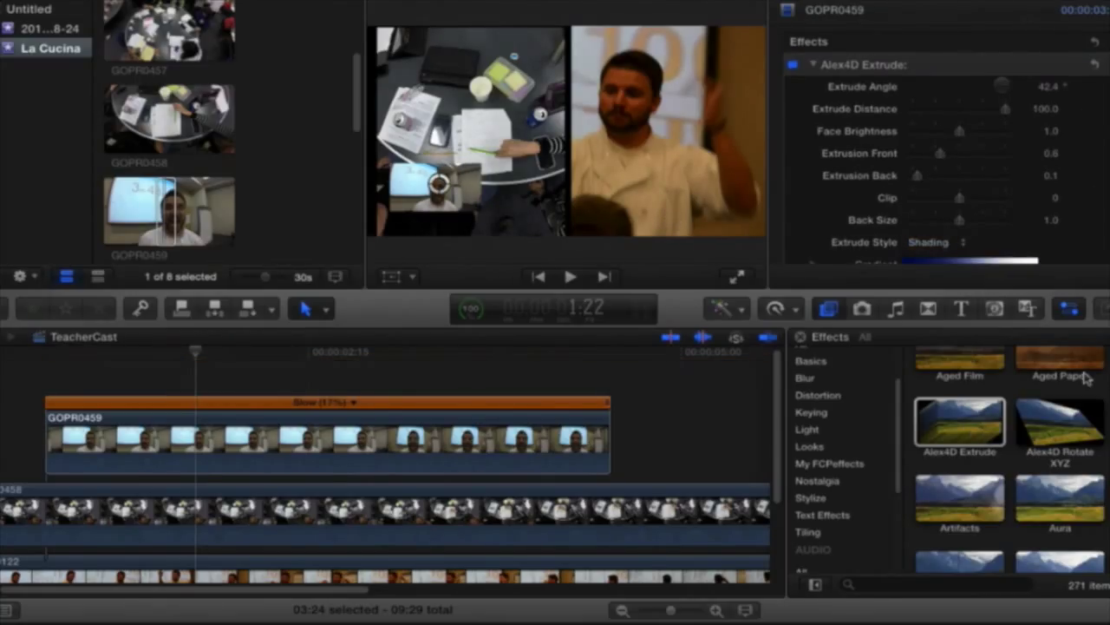
pyautogui.scroll(12, 960, 425)
pyautogui.scroll(-8, 960, 425)
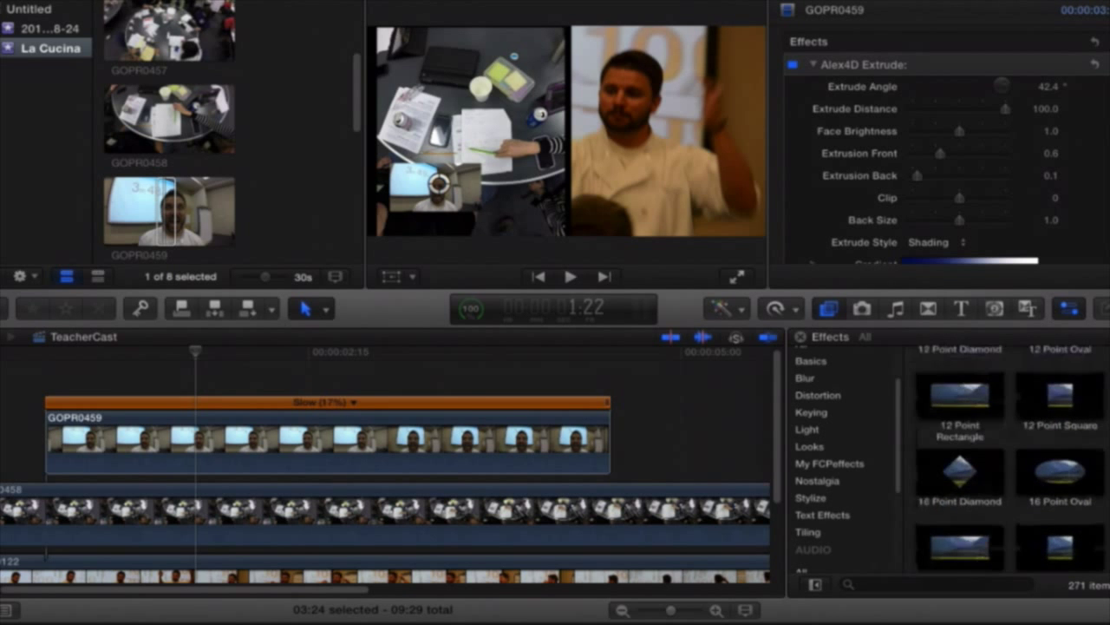
pyautogui.scroll(-10, 1006, 459)
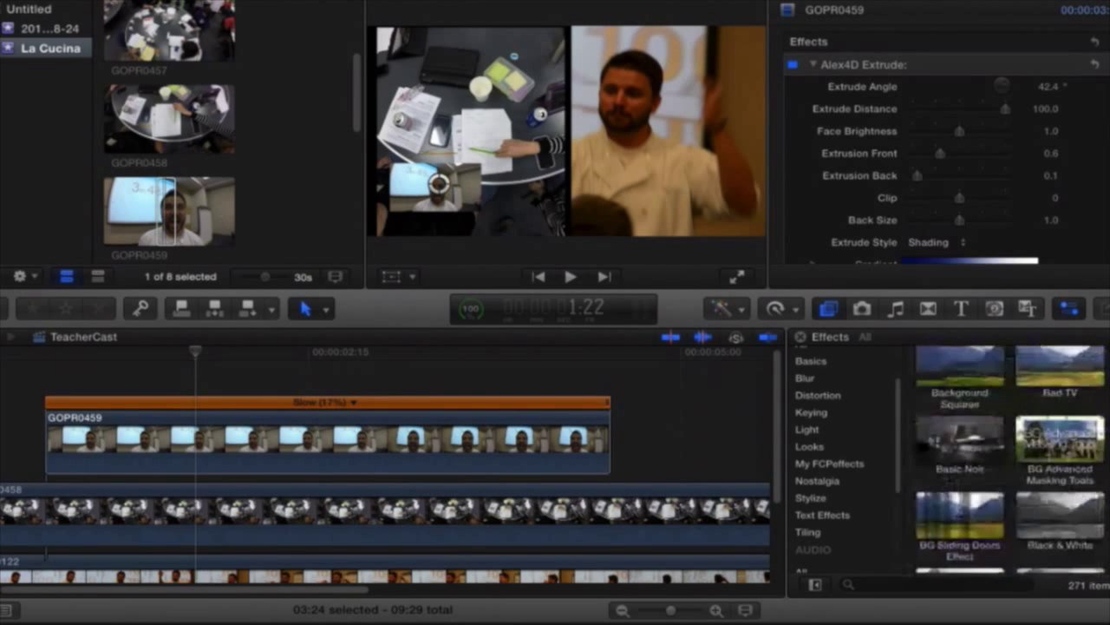
pyautogui.scroll(-10, 1007, 460)
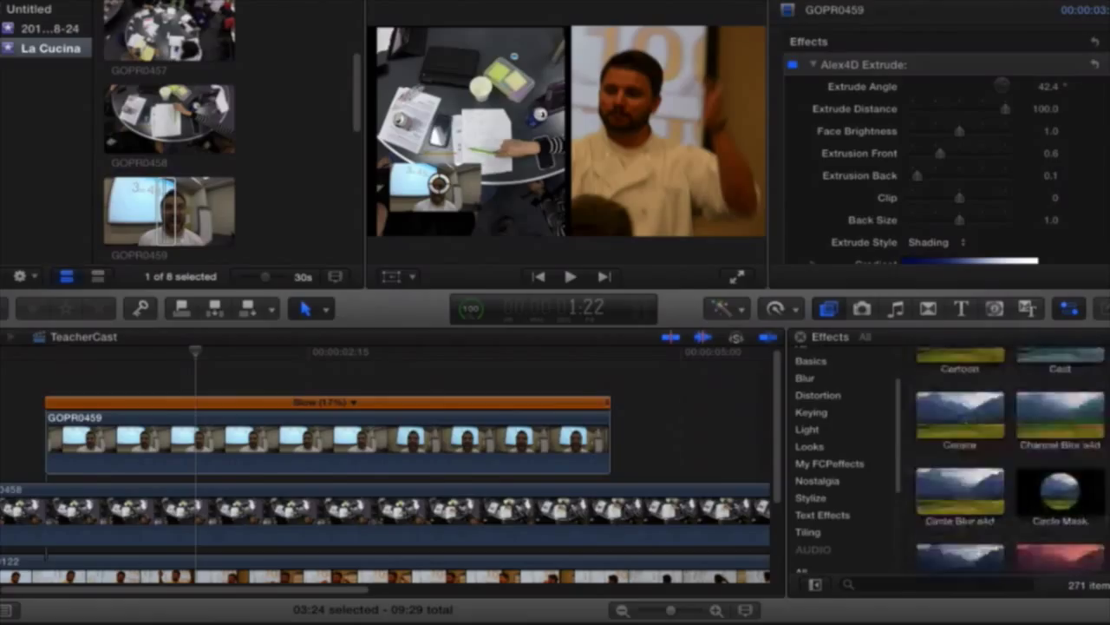
pyautogui.scroll(-3, 959, 443)
pyautogui.scroll(5, 960, 442)
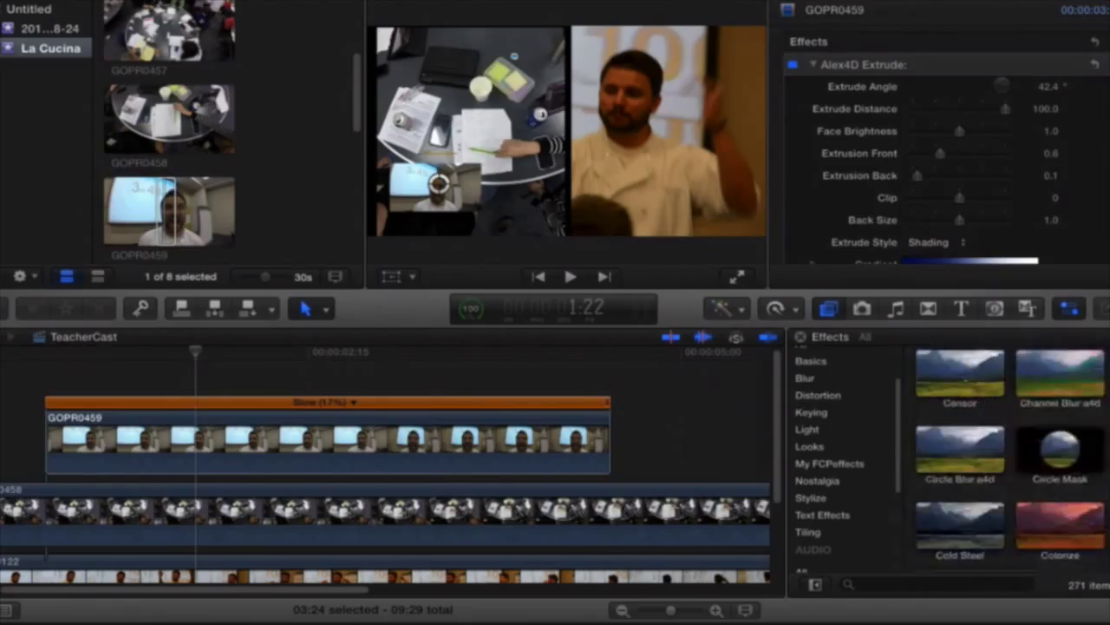
# Step: Delete the GOPR0459 inset clip from the timeline and apply the Circle Mask effect to GOPR0458
pyautogui.moveTo(959, 443); pyautogui.dragTo(326, 415)
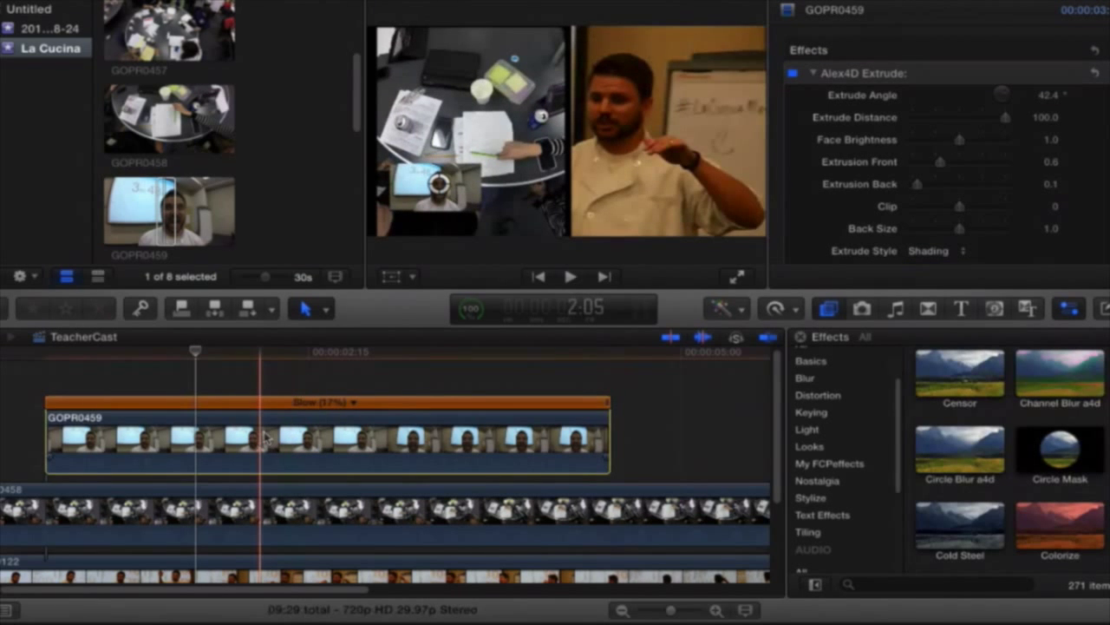
pyautogui.press('Delete')
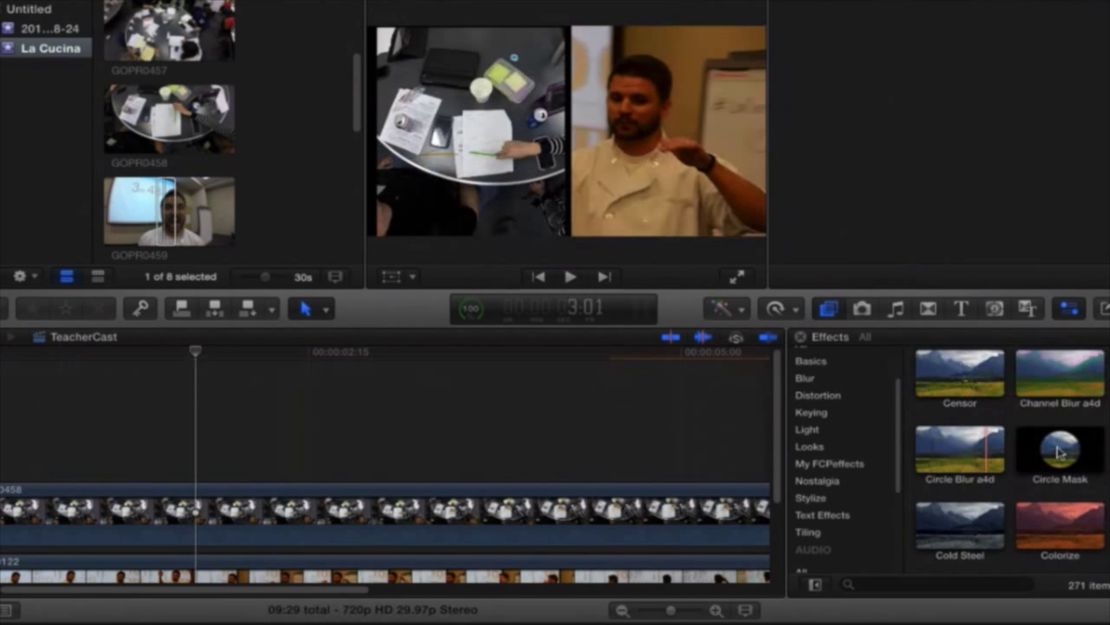
pyautogui.moveTo(1044, 457); pyautogui.dragTo(419, 525)
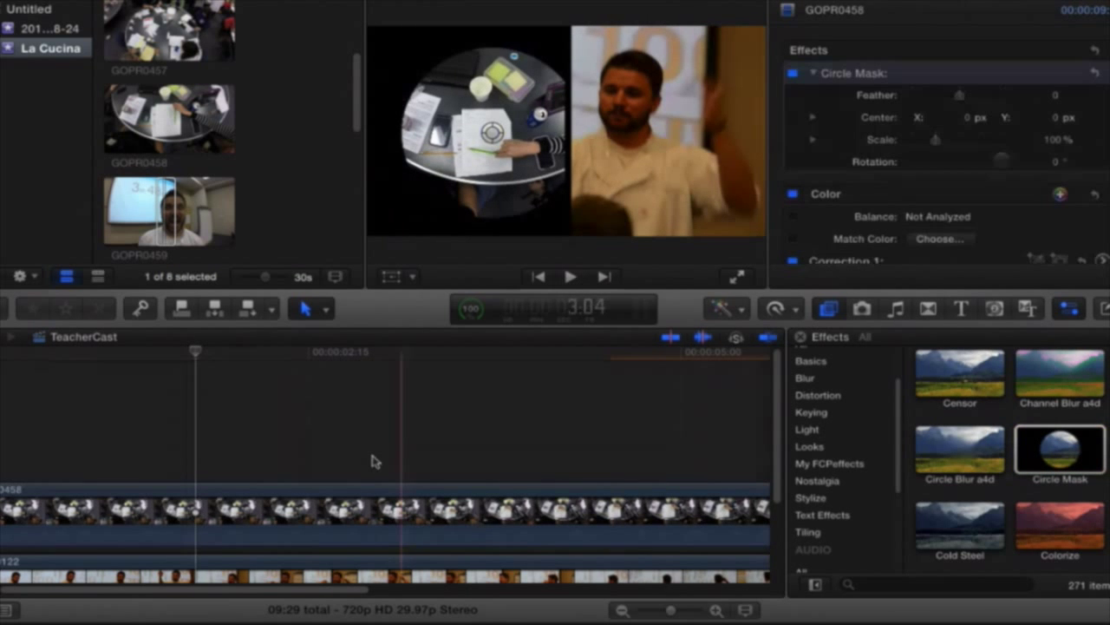
# Step: Adjust the Circle Mask to feather -100, scale 85% and center X -0.06, Y -0.02 over the table papers
pyautogui.moveTo(469, 139)
pyautogui.mouseDown()
pyautogui.moveTo(495, 119)
pyautogui.moveTo(542, 115)
pyautogui.moveTo(466, 141)
pyautogui.moveTo(479, 130)
pyautogui.mouseUp()
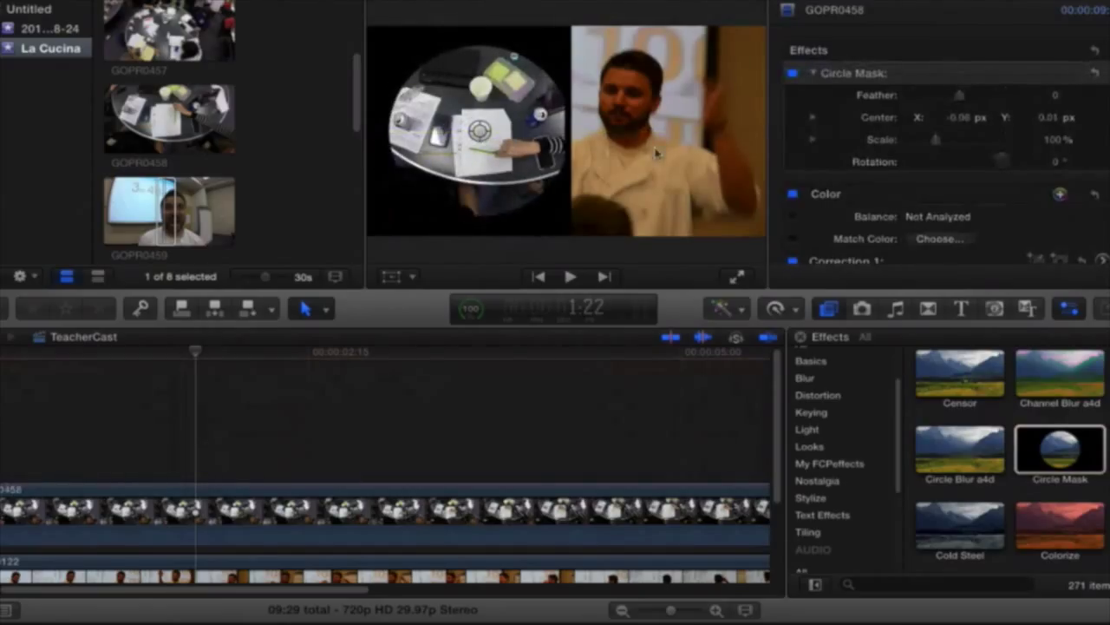
pyautogui.moveTo(960, 95); pyautogui.dragTo(861, 106)
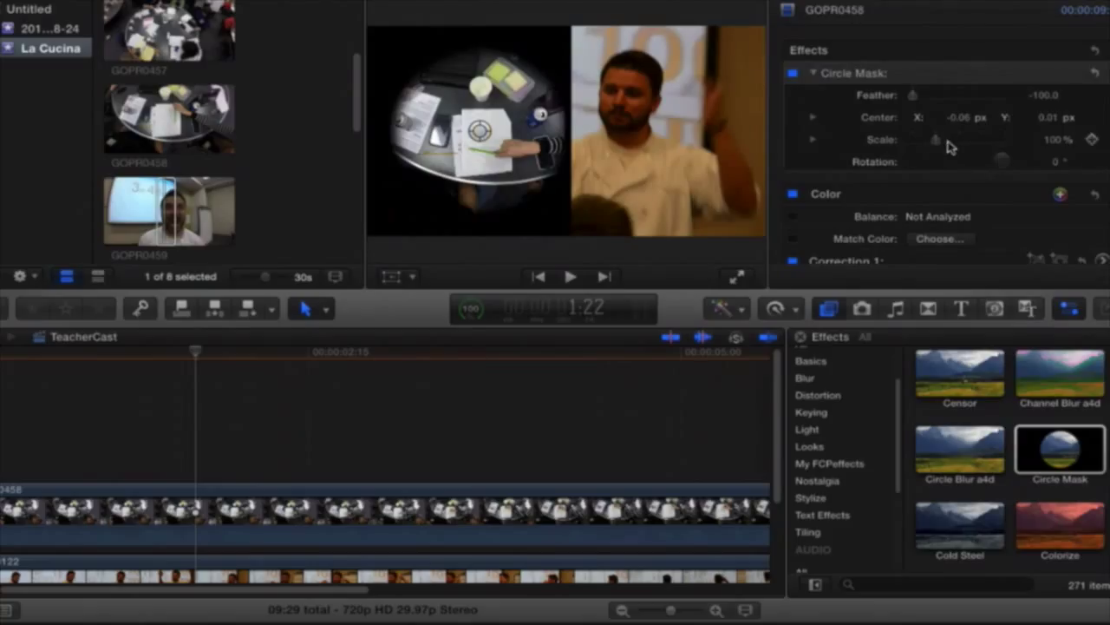
pyautogui.moveTo(934, 143)
pyautogui.mouseDown()
pyautogui.moveTo(963, 141)
pyautogui.moveTo(917, 142)
pyautogui.moveTo(932, 141)
pyautogui.mouseUp()
pyautogui.moveTo(490, 133); pyautogui.dragTo(481, 139)
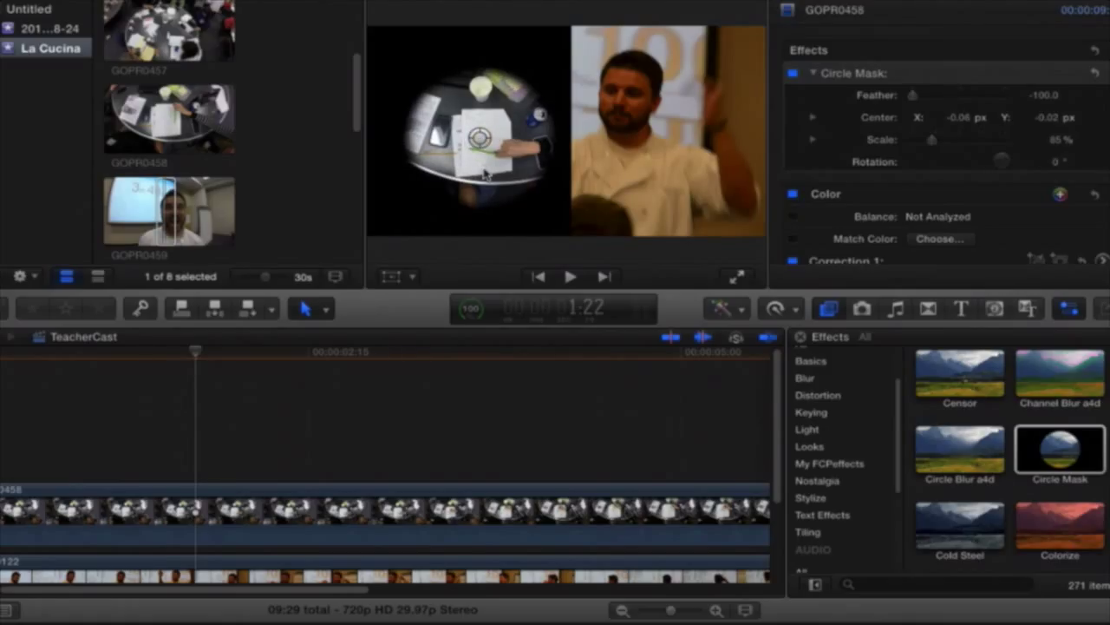
# Step: Transform GOPR0458 by enlarging its picture until the masked image overlaps the DSC_0122 half of the frame
pyautogui.click(349, 518)
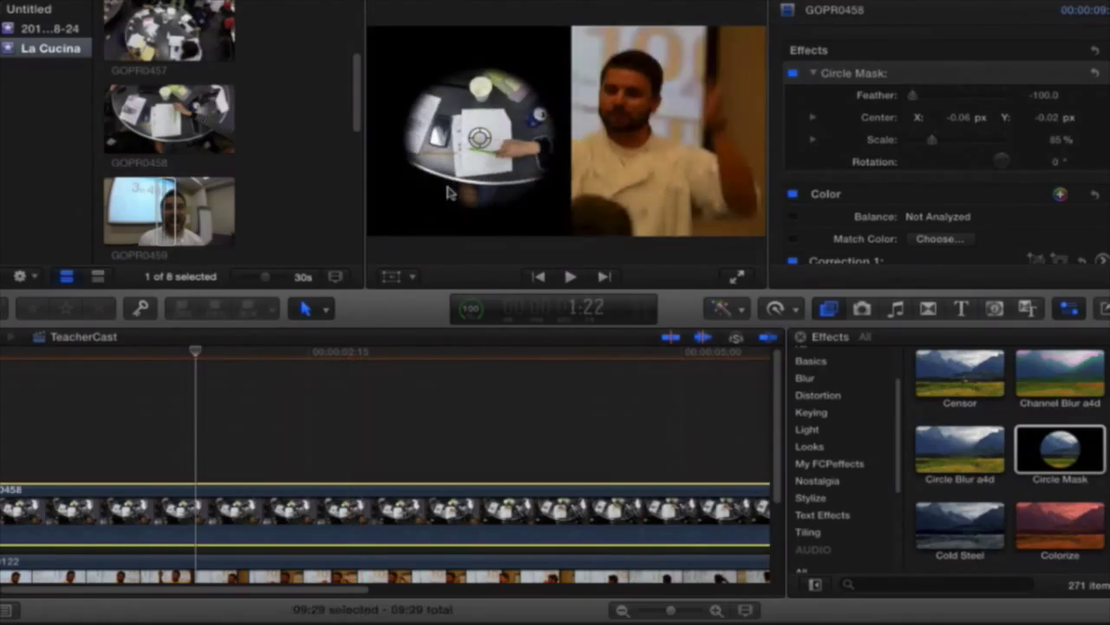
pyautogui.click(391, 278)
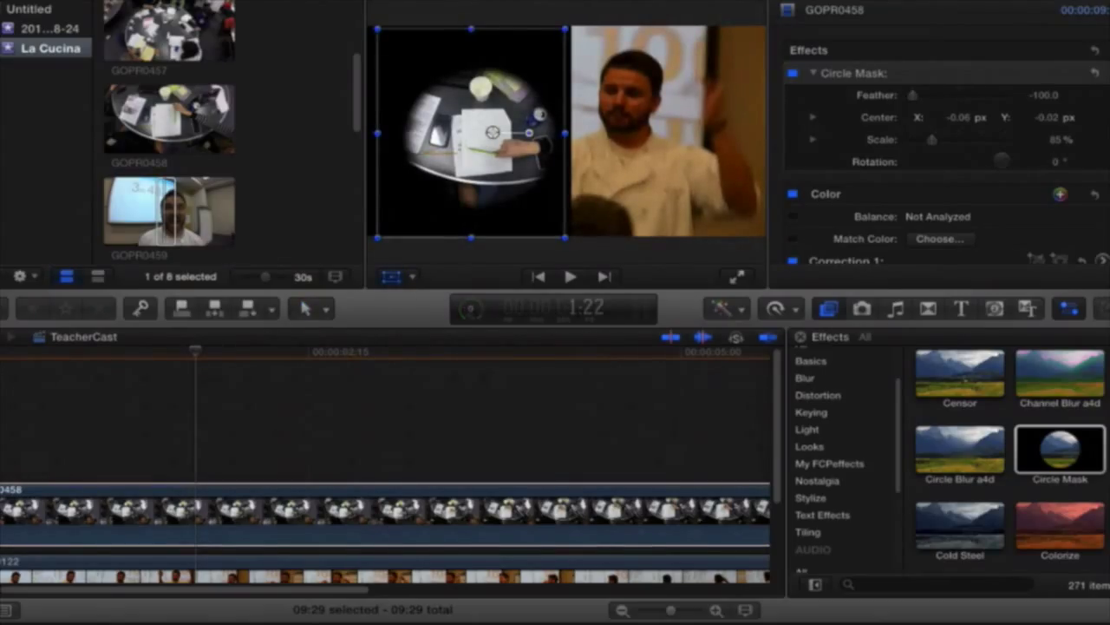
pyautogui.moveTo(565, 237); pyautogui.dragTo(681, 282)
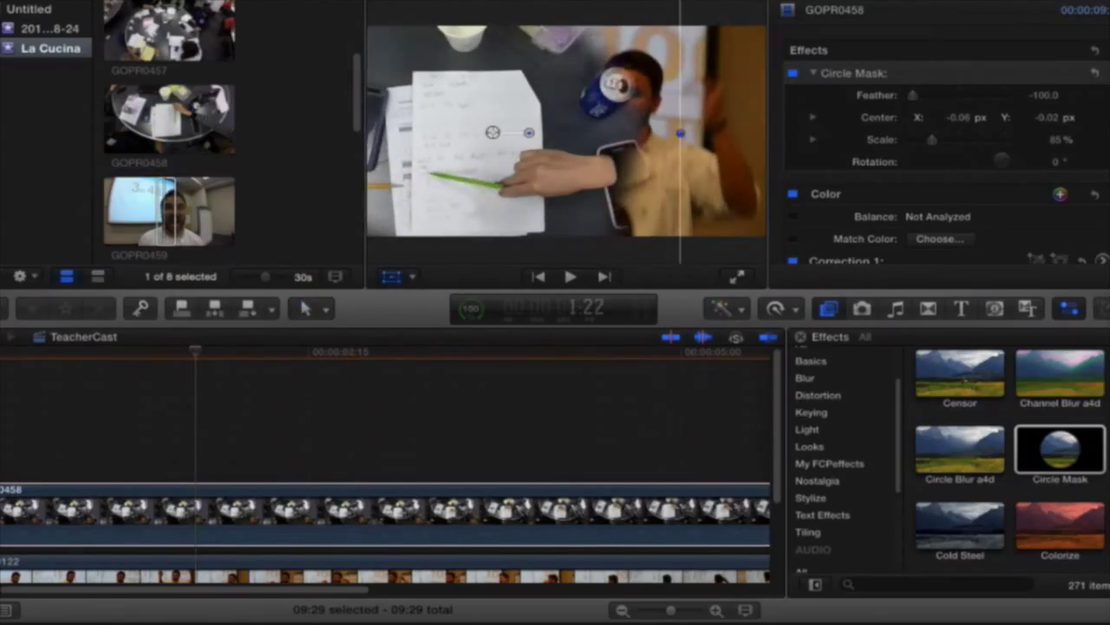
pyautogui.press('a')
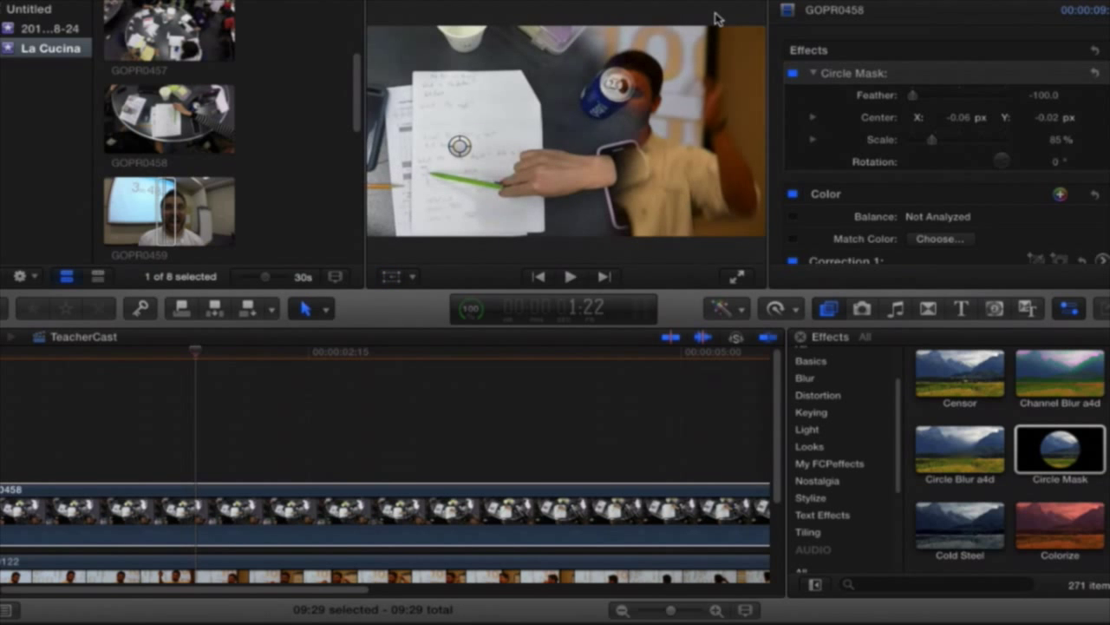
# Step: Crop the right edge of GOPR0458 back to the middle of the frame so it no longer covers DSC_0122
pyautogui.click(254, 514)
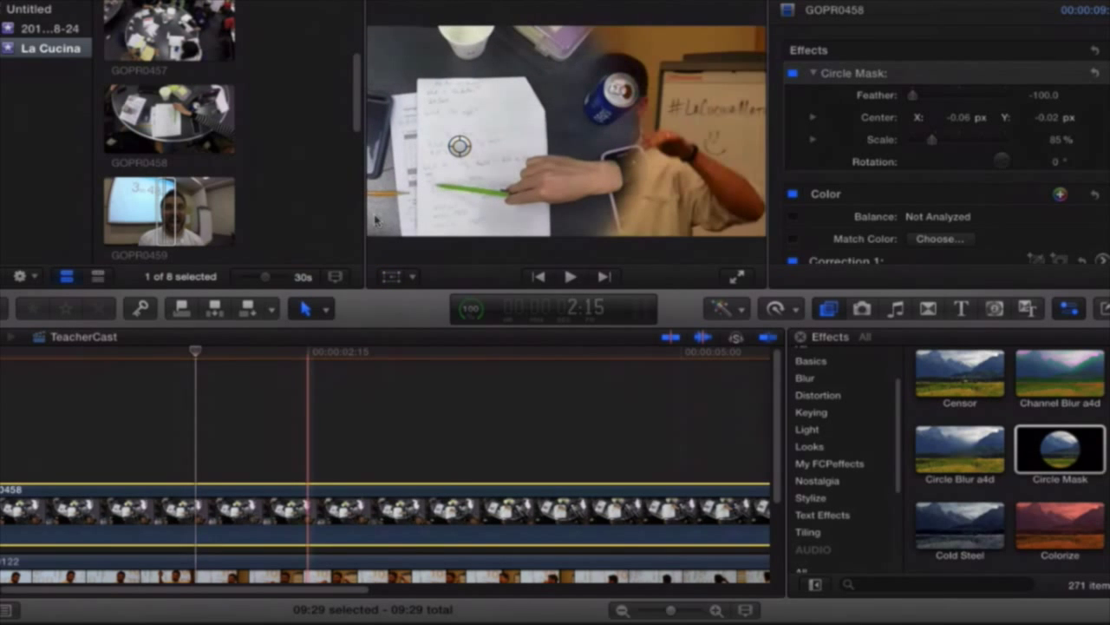
pyautogui.click(486, 158)
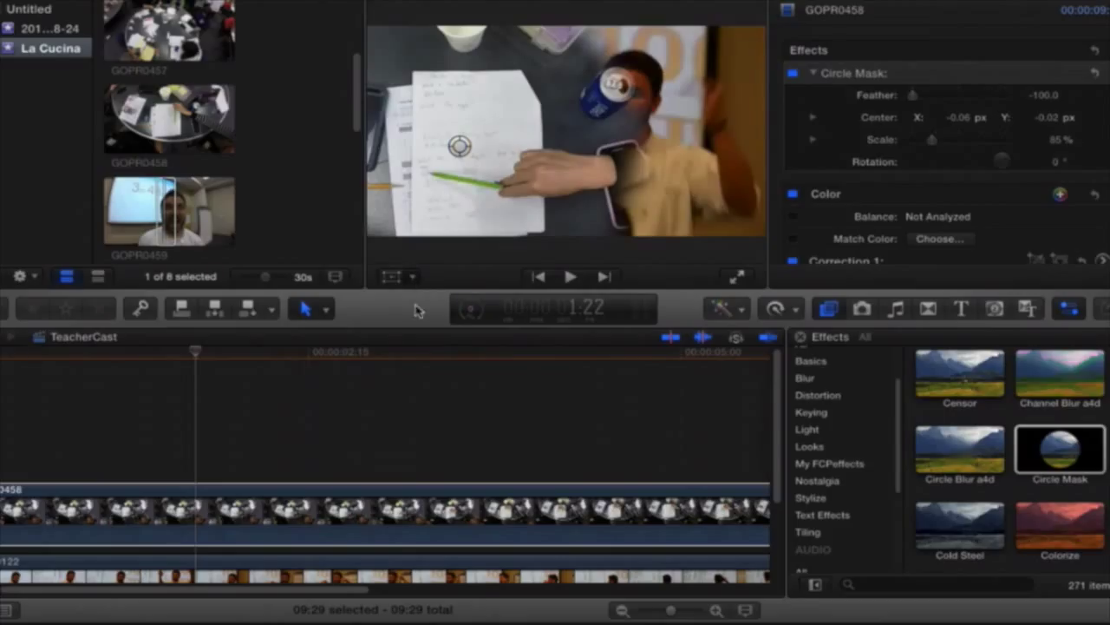
pyautogui.hotkey('shift', 't')
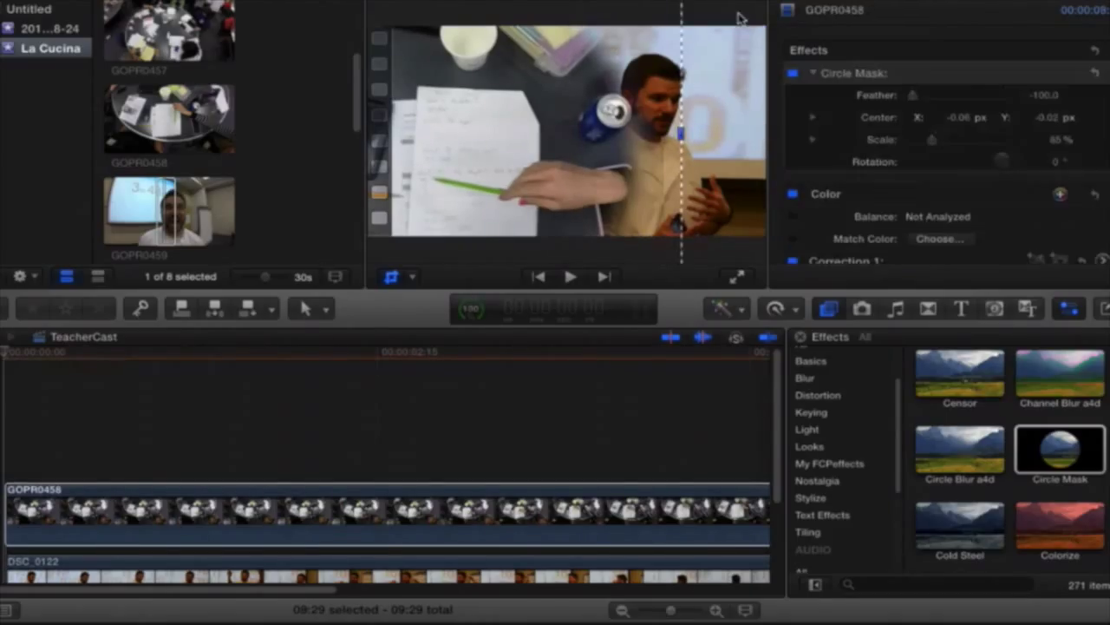
pyautogui.click(321, 514)
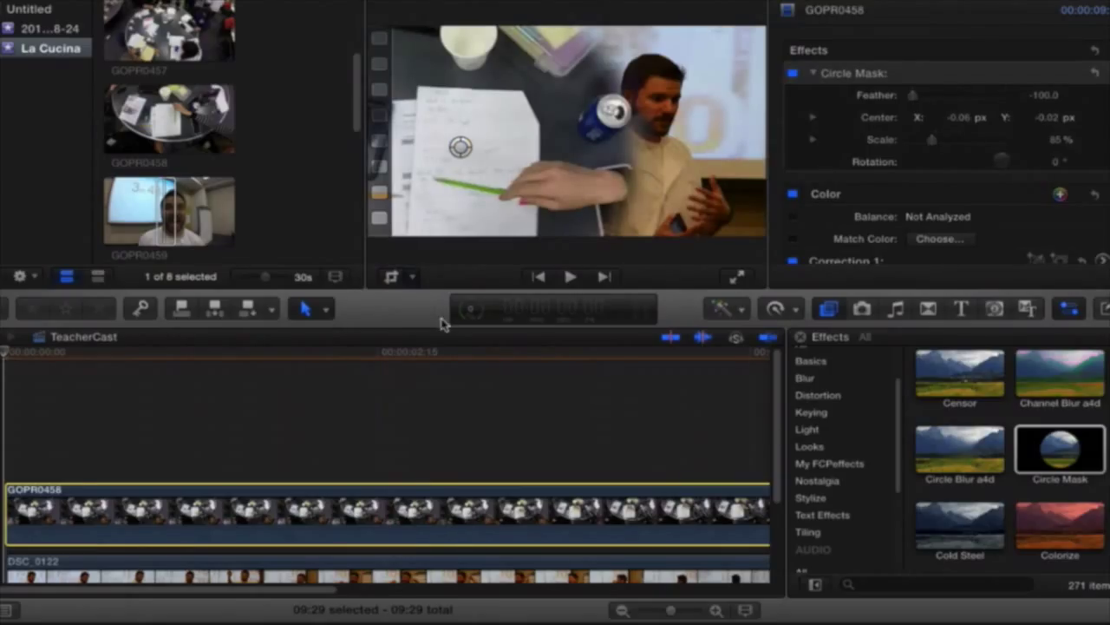
pyautogui.hotkey('shift', 'c')
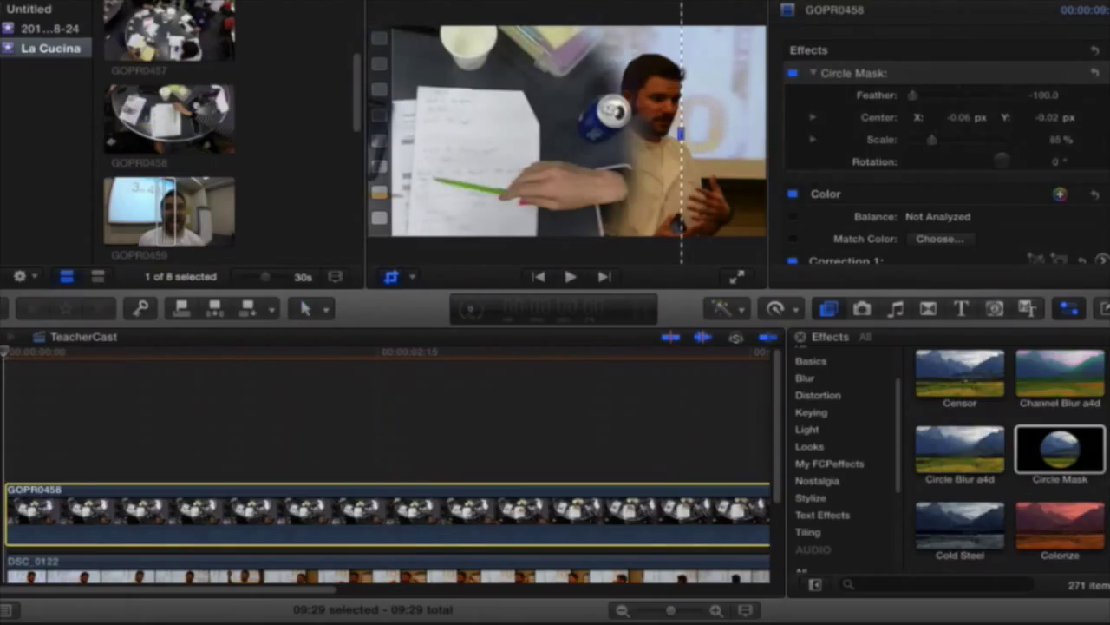
pyautogui.moveTo(681, 132); pyautogui.dragTo(561, 151)
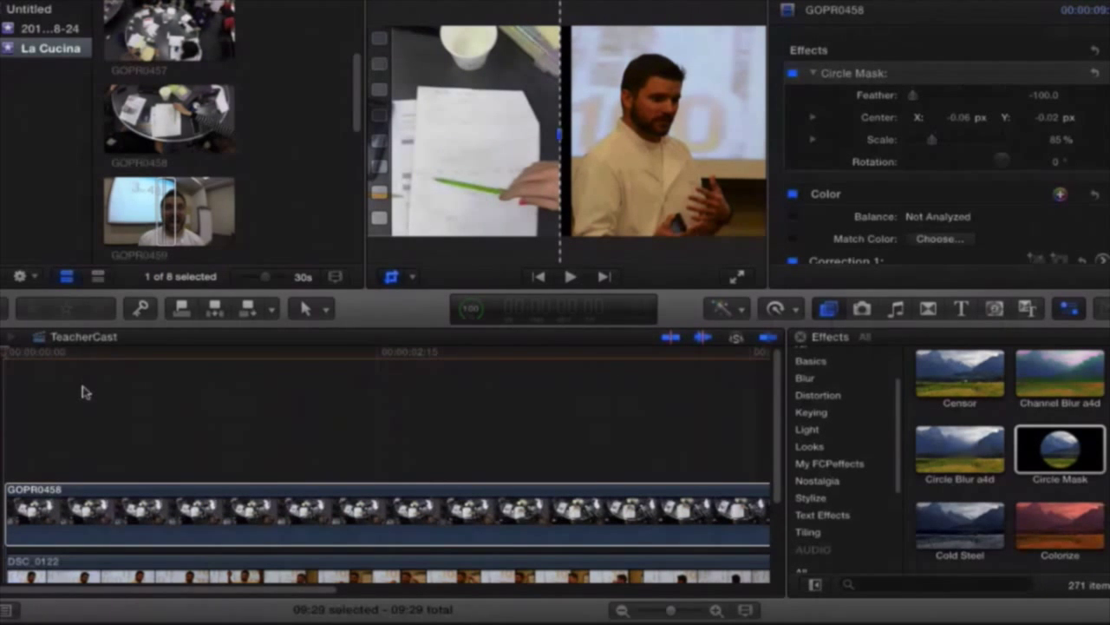
pyautogui.click(721, 15)
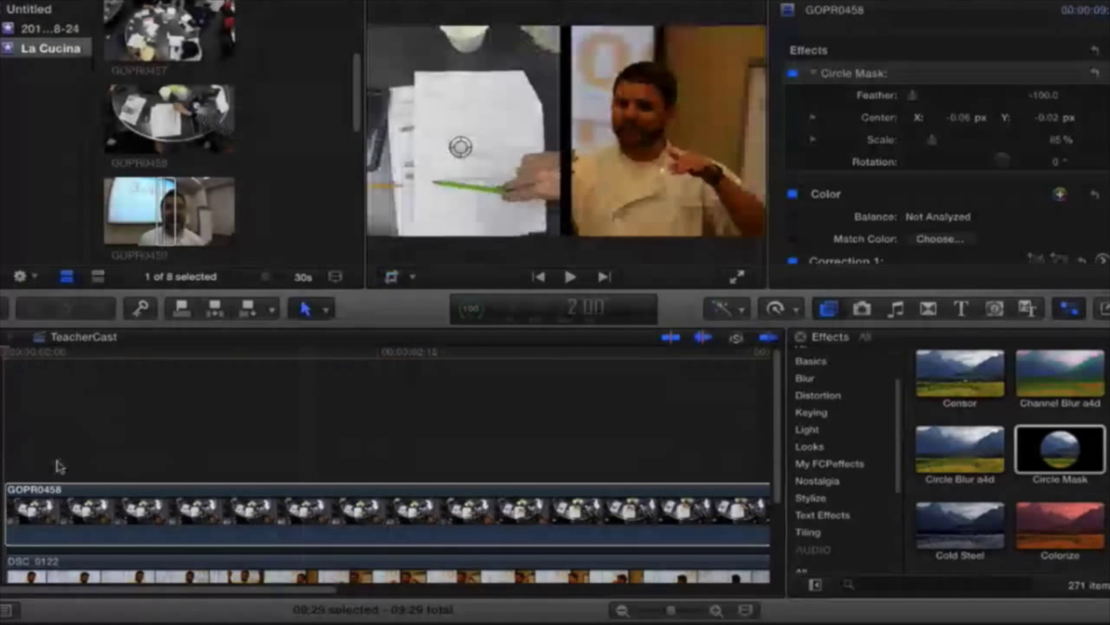
# Step: Park the playhead at 3:11, apply the Censor effect to DSC_0122 and center it on the man's face at X 0.38, Y 0.12
pyautogui.click(37, 512)
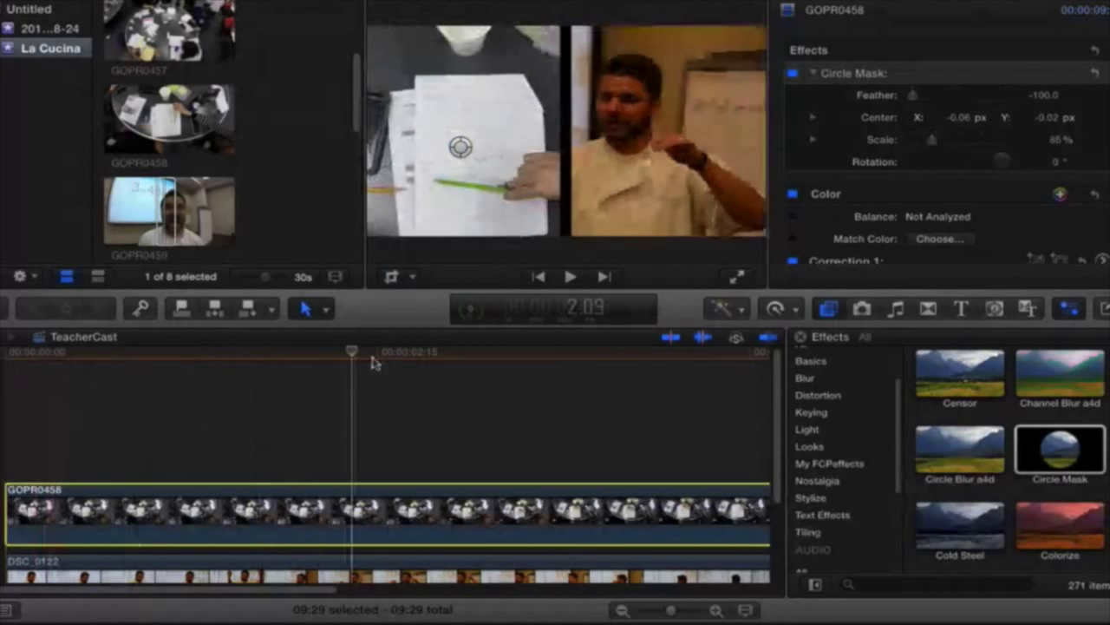
pyautogui.moveTo(450, 351); pyautogui.dragTo(511, 377)
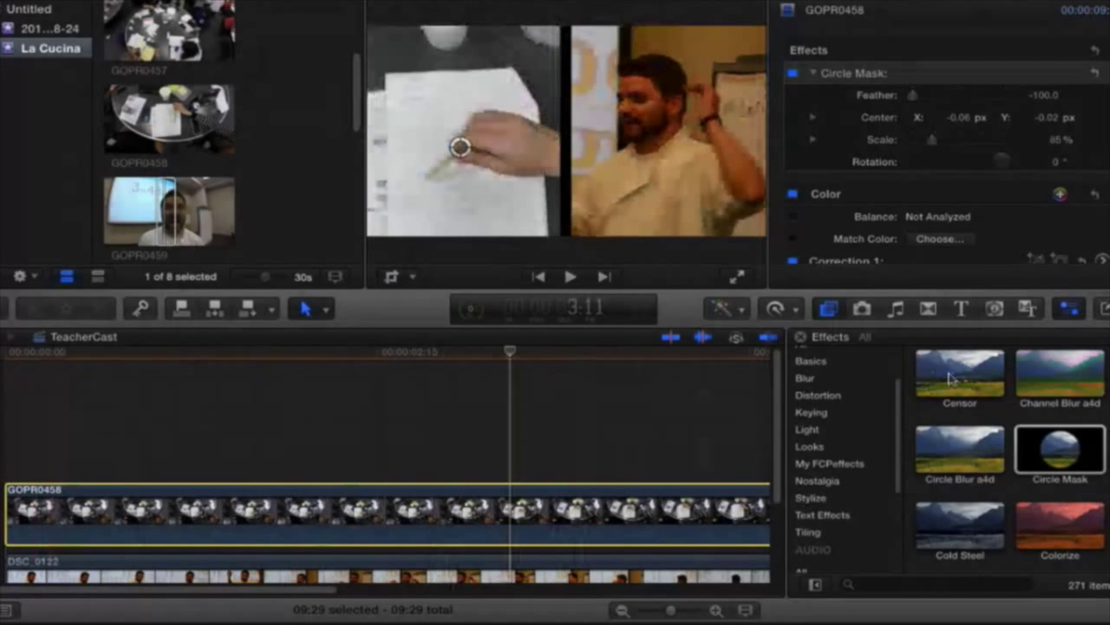
pyautogui.moveTo(955, 377); pyautogui.dragTo(631, 498)
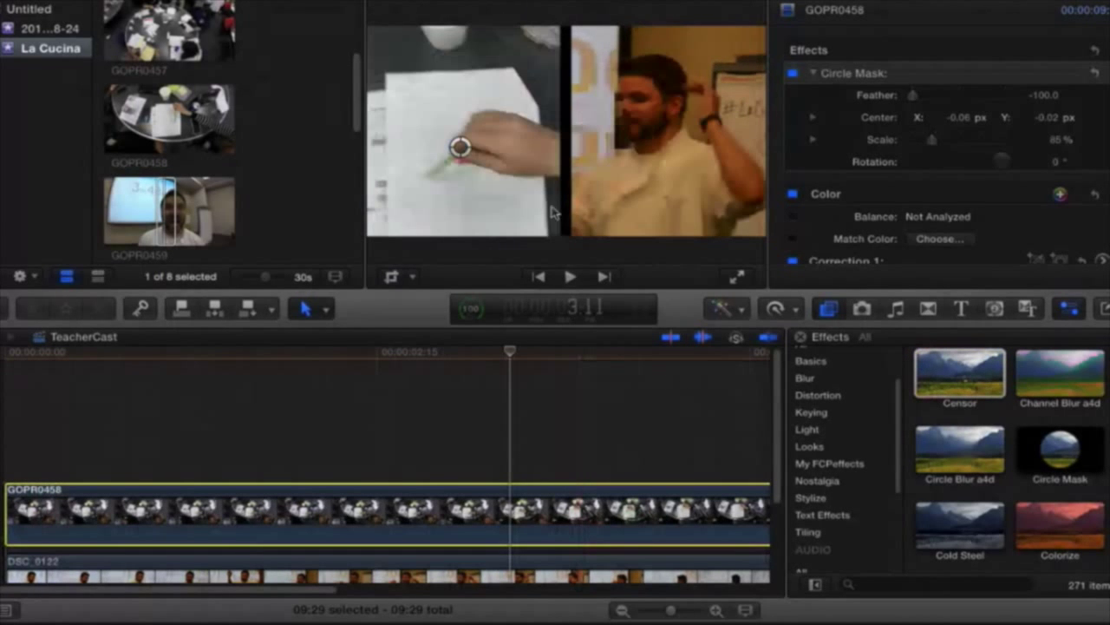
pyautogui.scroll(-3, 475, 468)
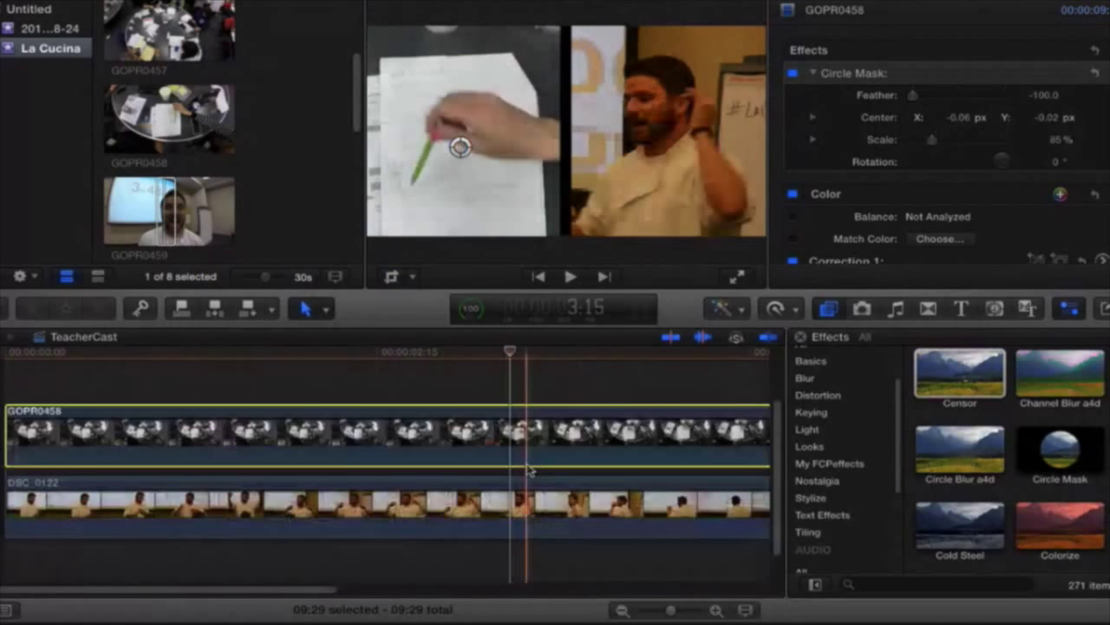
pyautogui.click(476, 468)
pyautogui.moveTo(566, 131); pyautogui.dragTo(654, 107)
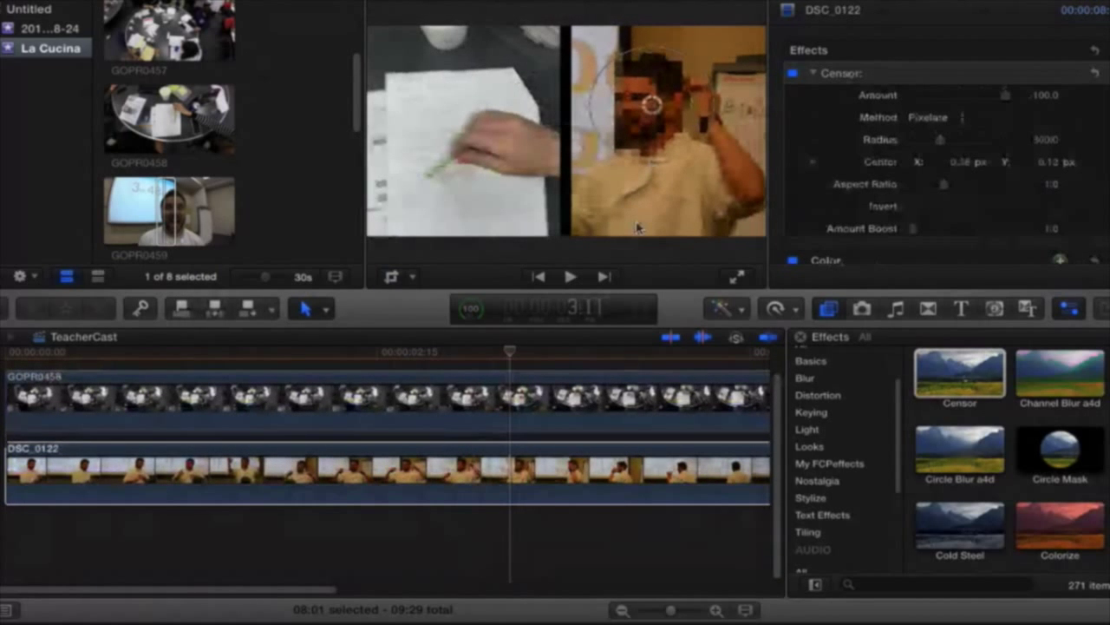
# Step: Scrub the timeline back to 2:21 to check the Censor circle's position against the moving face
pyautogui.click(515, 353)
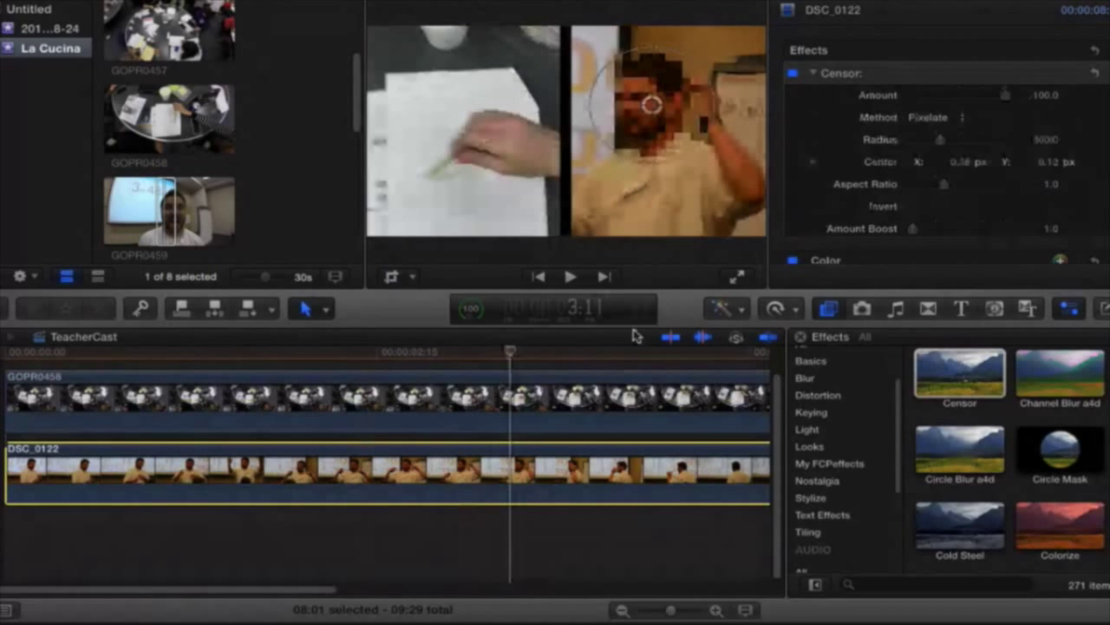
pyautogui.moveTo(510, 352); pyautogui.dragTo(411, 358)
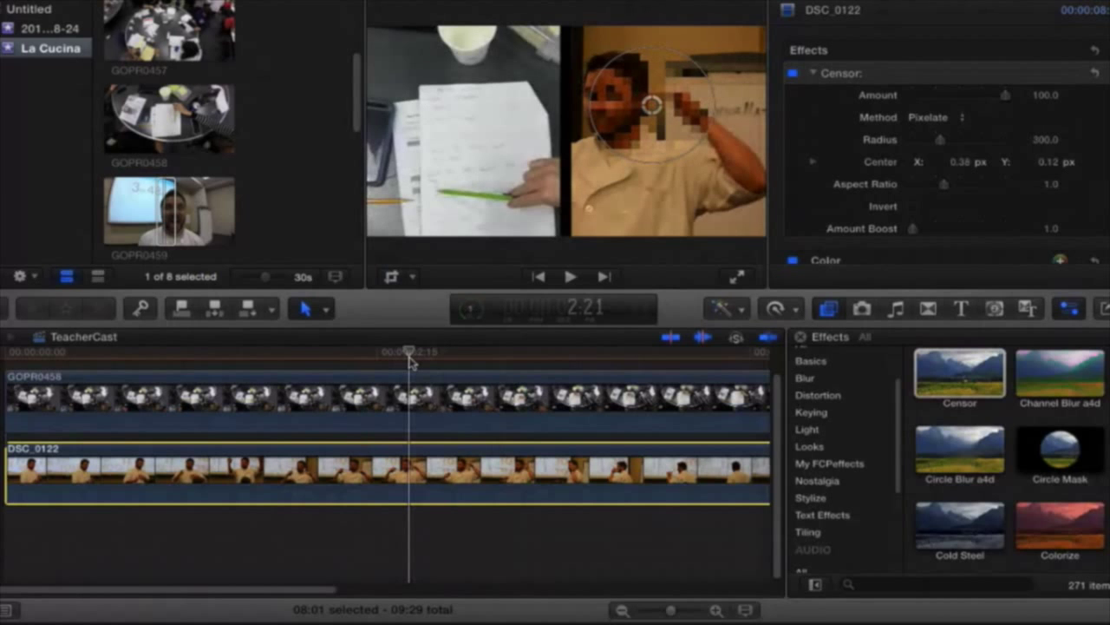